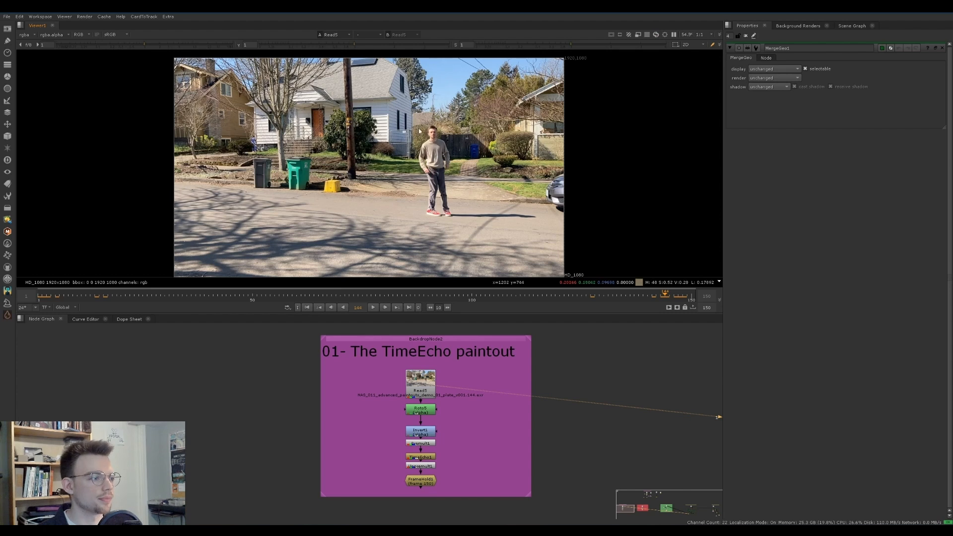
Review the Read5 source plate by checking it at the start and end of the 150-frame range
scroll(434, 142, "down", 1)
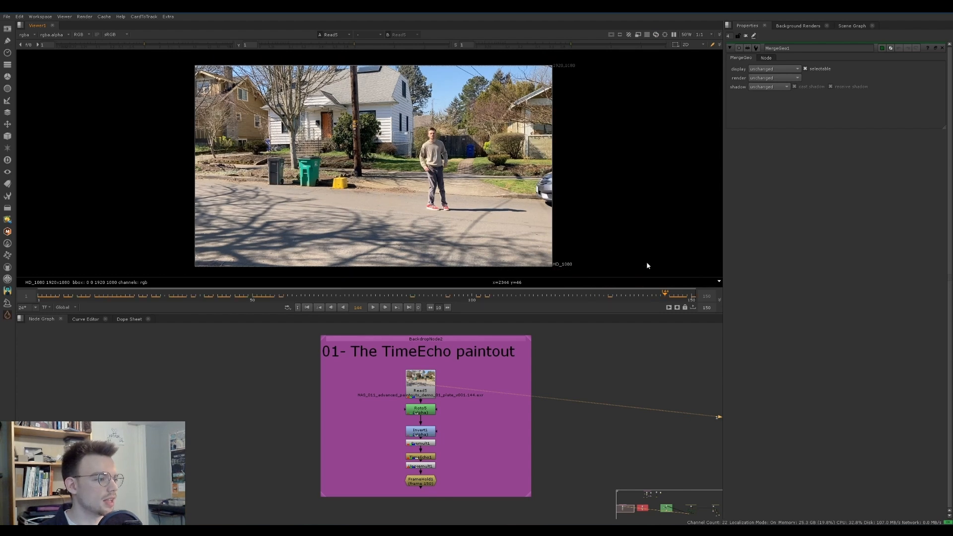
left_click_drag(669, 298, 674, 298)
left_click_drag(181, 58, 374, 288)
left_click_drag(53, 297, 38, 297)
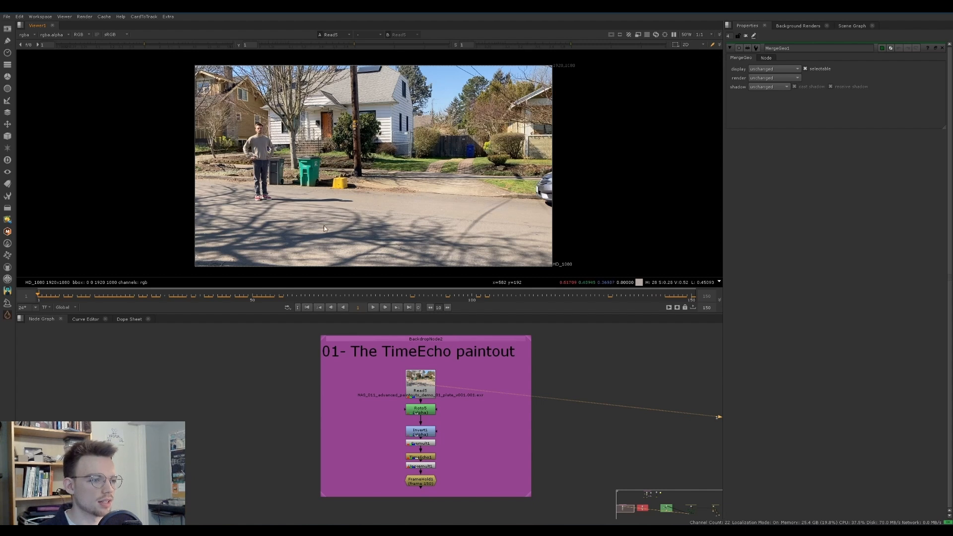
left_click_drag(382, 60, 598, 323)
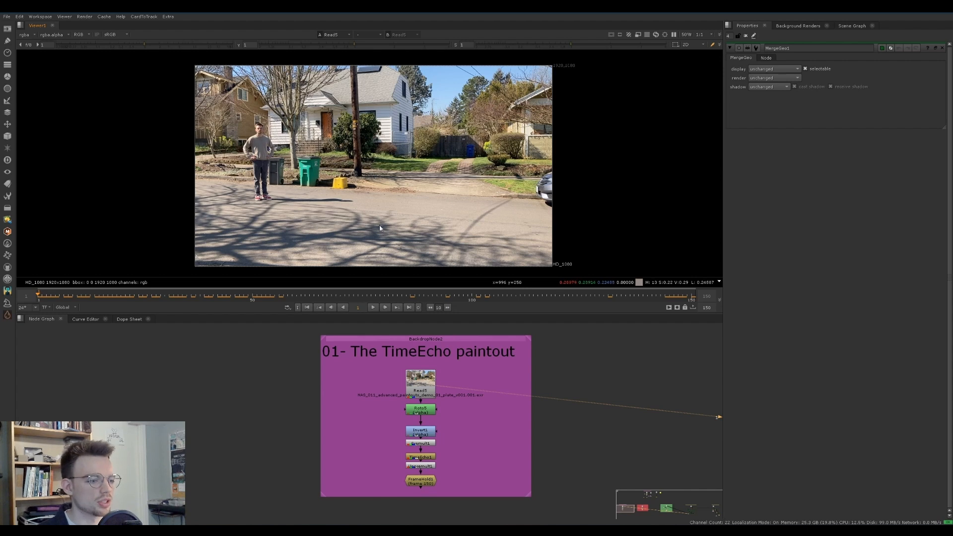
key("End")
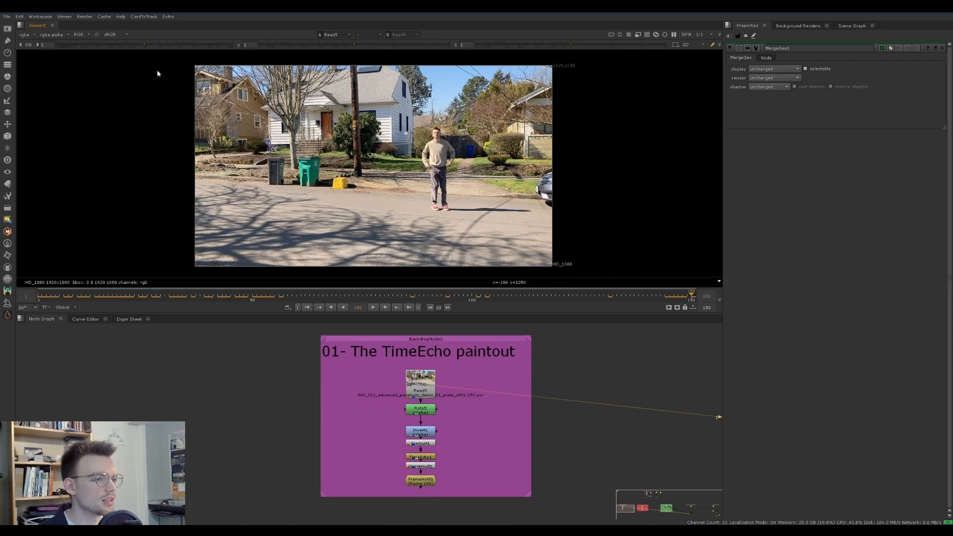
left_click_drag(152, 59, 364, 281)
key("Home")
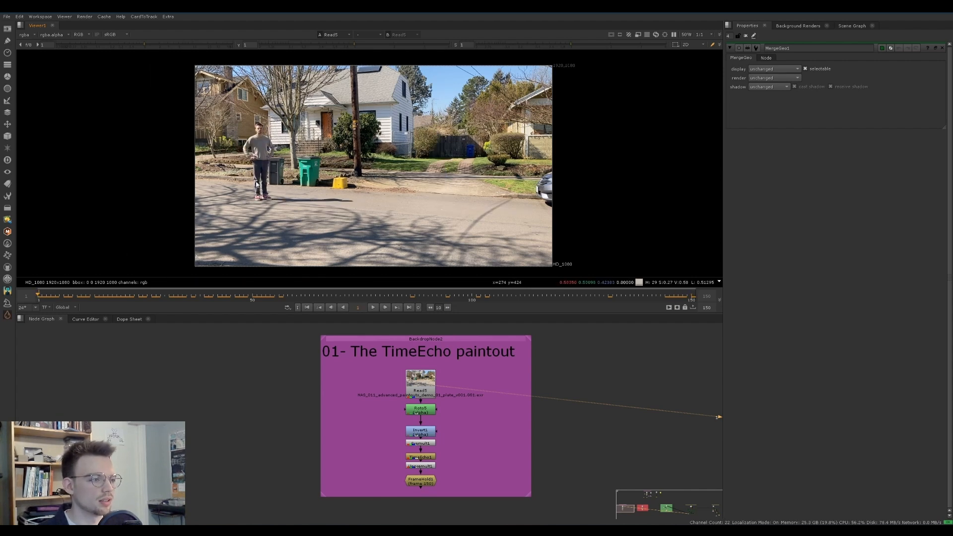
left_click_drag(169, 62, 365, 279)
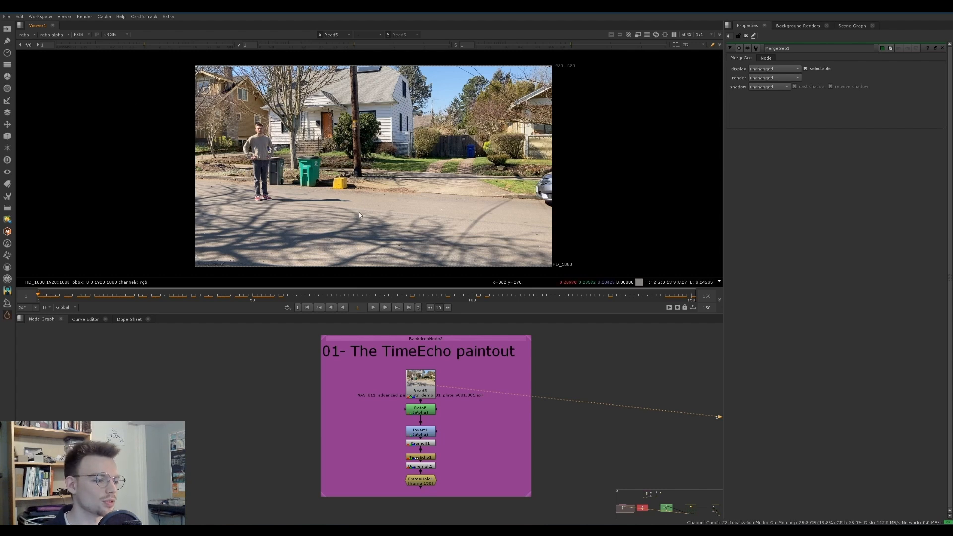
View the Roto5 node with its properties open and scrub the timeline to check that its shapes follow the person and shadow
left_click(423, 412)
key("1")
double_click(423, 412)
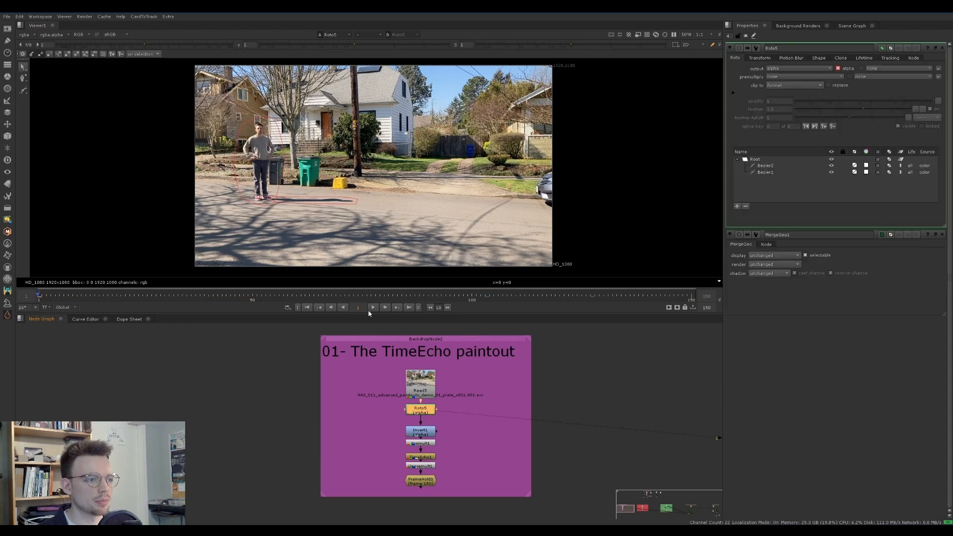
scroll(255, 214, "up", 1)
middle_click_drag(255, 214, 235, 220)
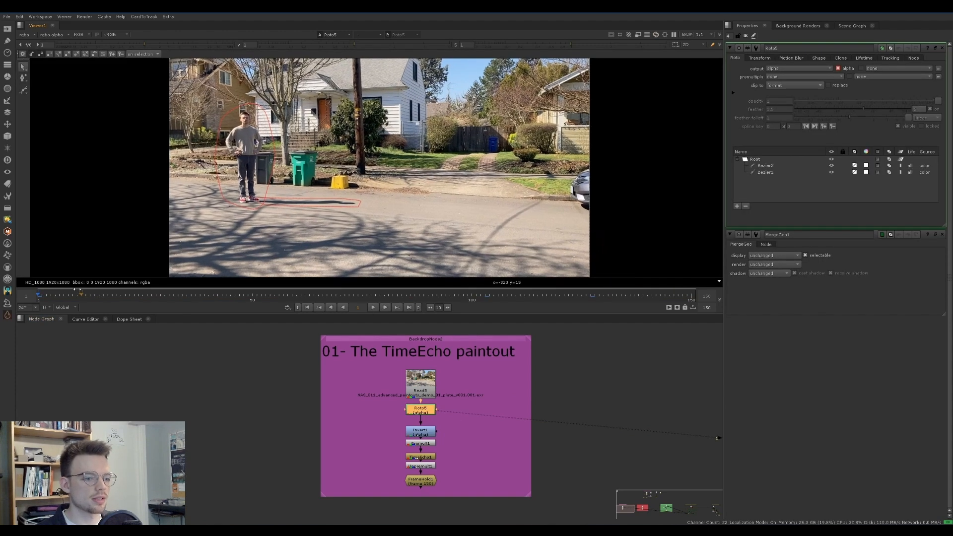
left_click_drag(49, 297, 655, 281)
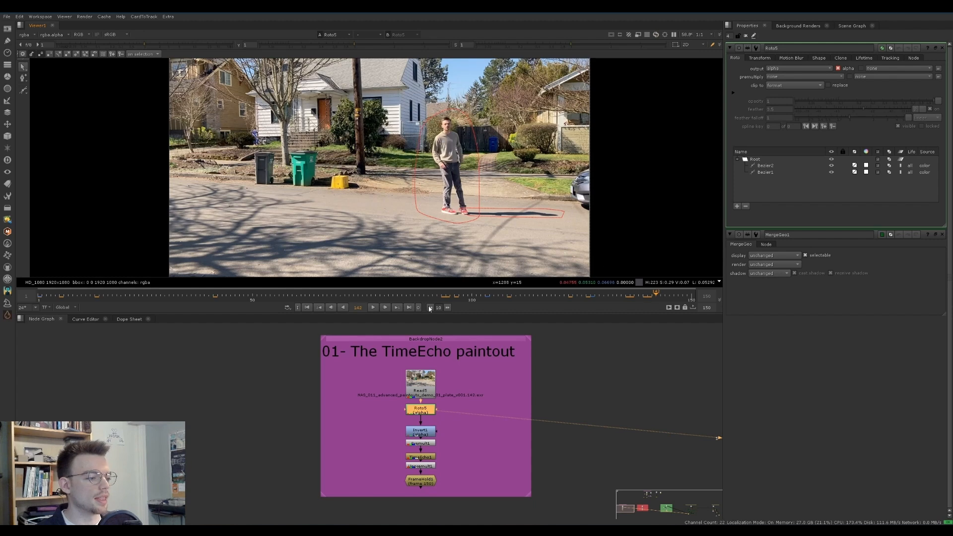
View the Invert1 output with the red matte overlay on, and close the open node properties
left_click(424, 436)
key("1")
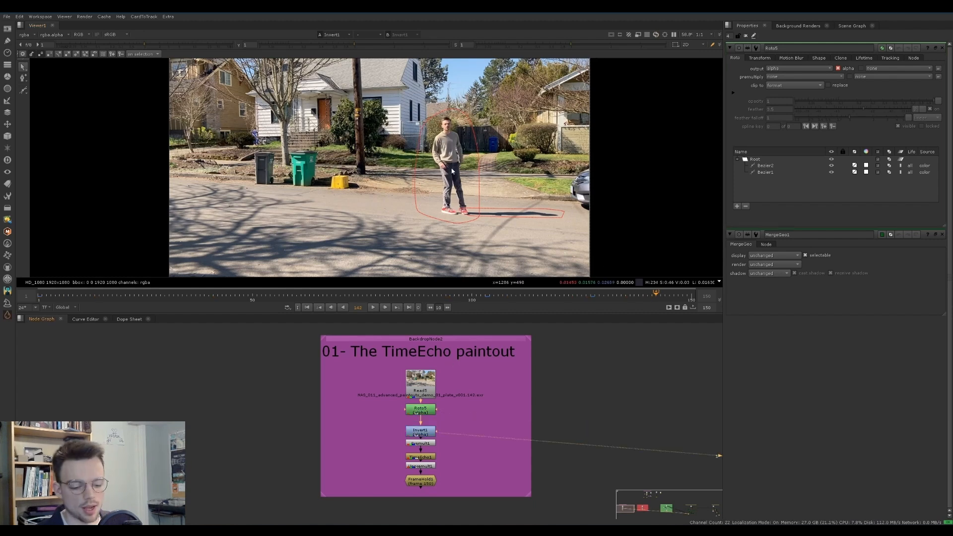
key("m")
scroll(461, 148, "down", 1)
middle_click_drag(461, 148, 459, 164)
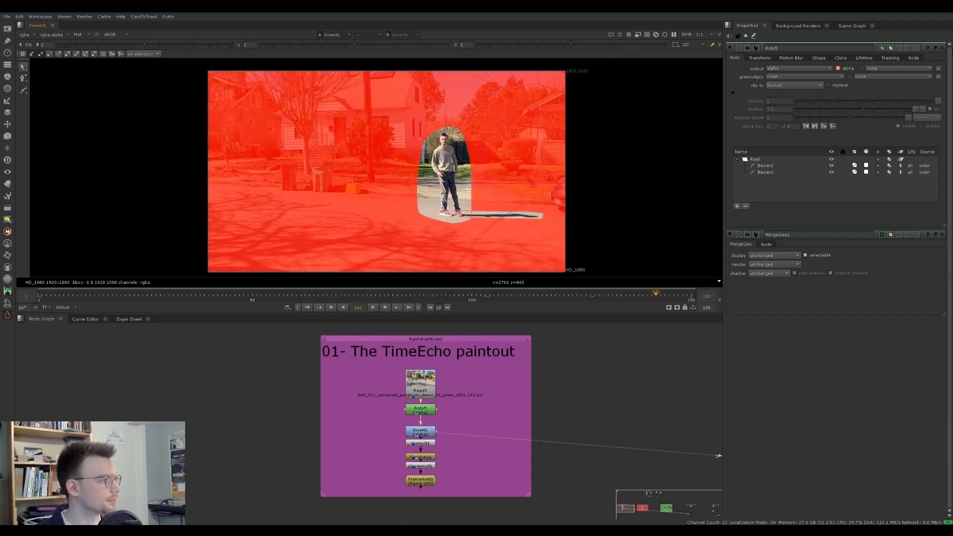
left_click(943, 49)
left_click(943, 48)
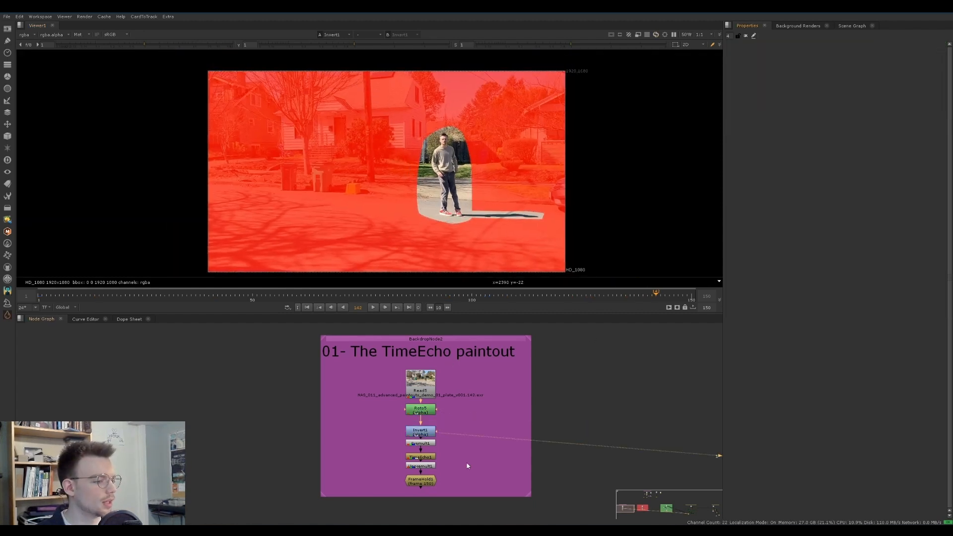
View the Premult1 output without the matte overlay and go to frame 150
left_click(421, 444)
key("1")
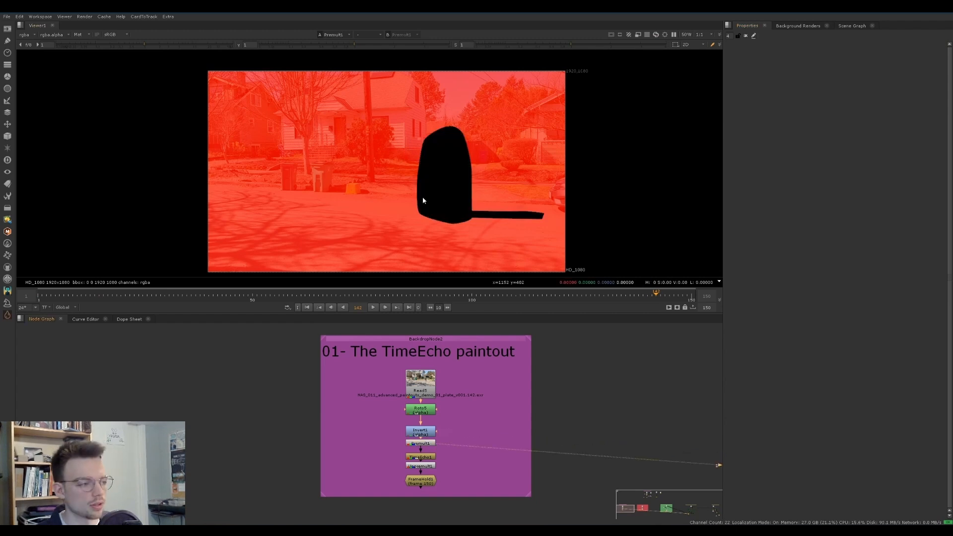
key("m")
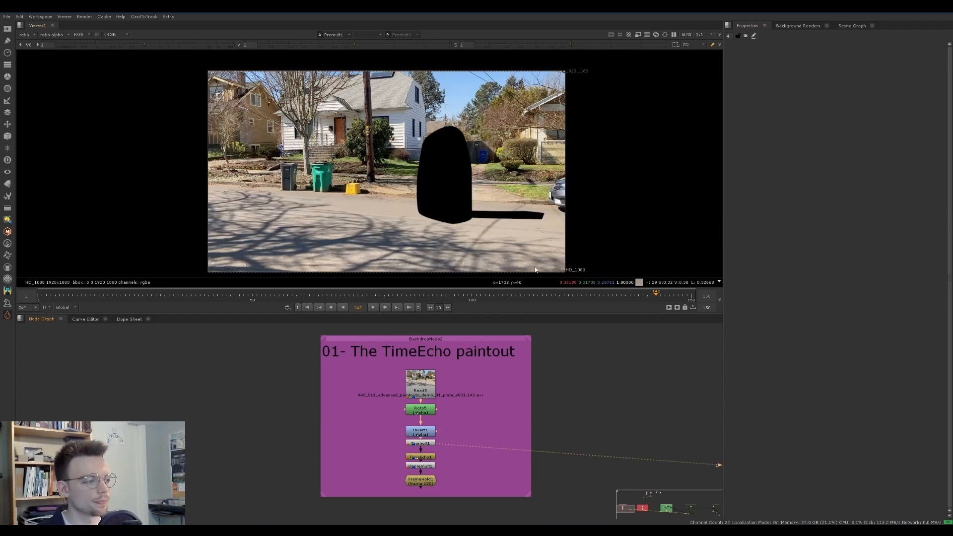
left_click_drag(653, 293, 693, 307)
Open the TimeEcho1 properties and examine the number of frames to look at and the TimeEcho method
double_click(432, 457)
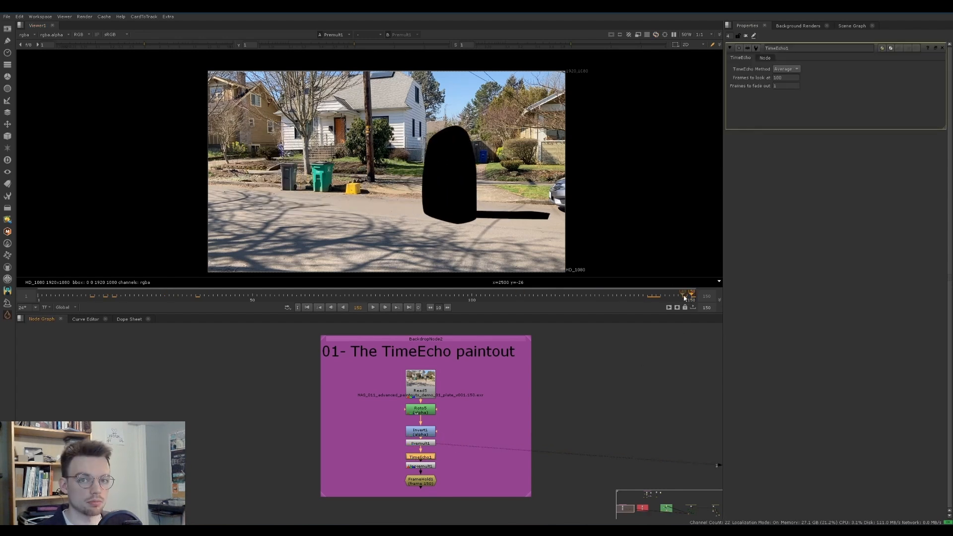
double_click(777, 78)
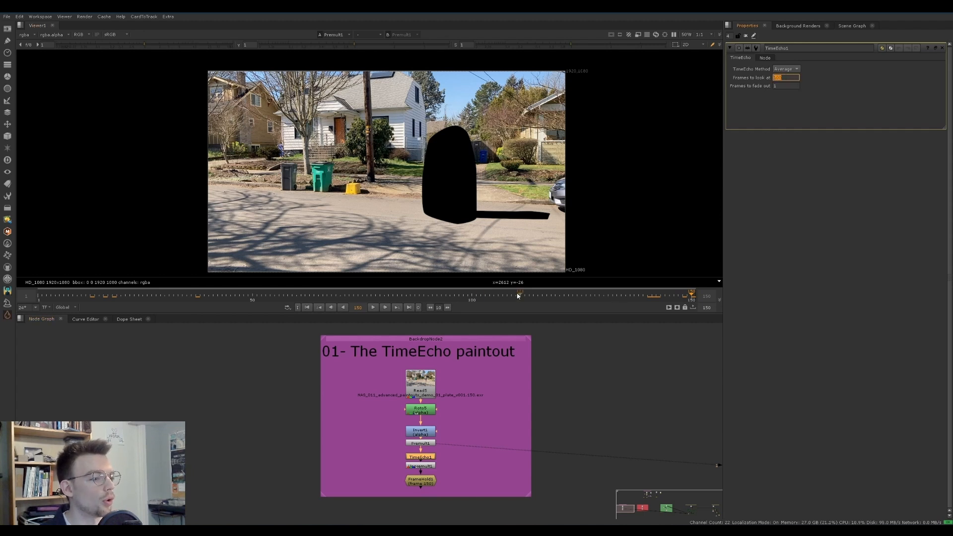
left_click(788, 69)
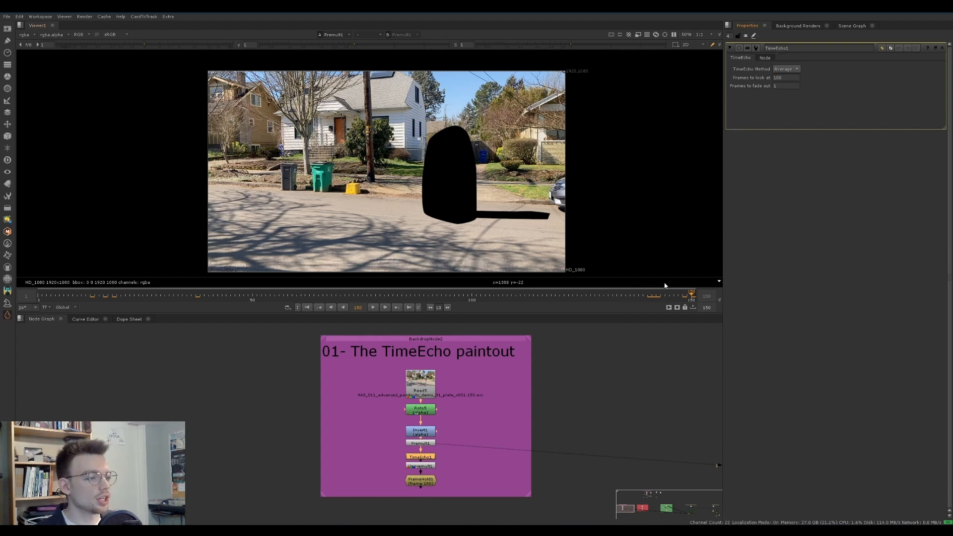
left_click(484, 402)
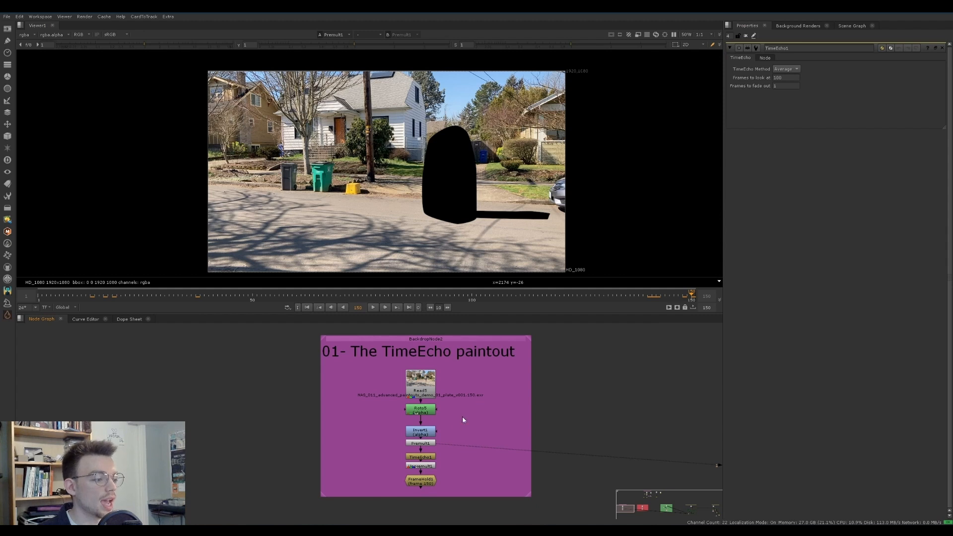
Compare the TimeEcho1 output in the viewer with the Premult1 and Unpremult1 outputs
left_click(430, 457)
key("1")
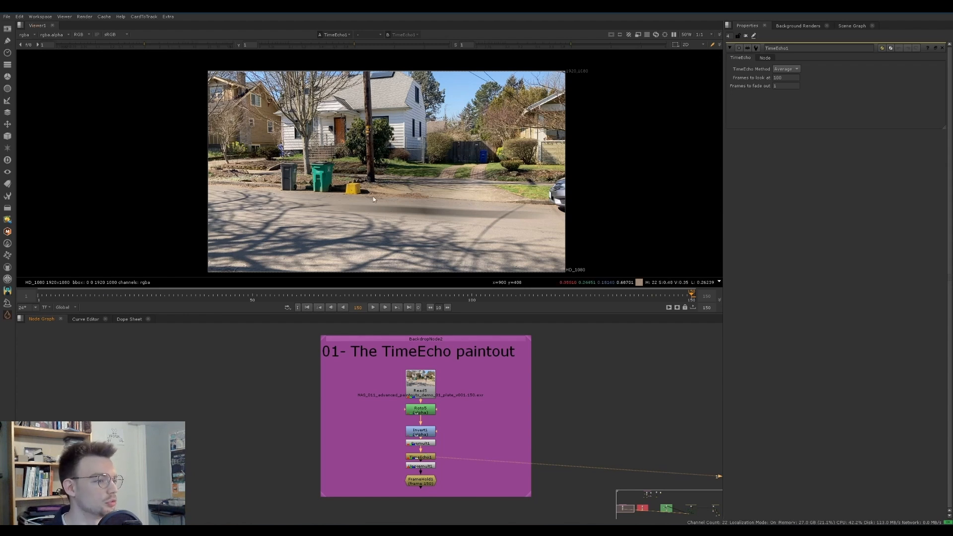
scroll(448, 204, "up", 1)
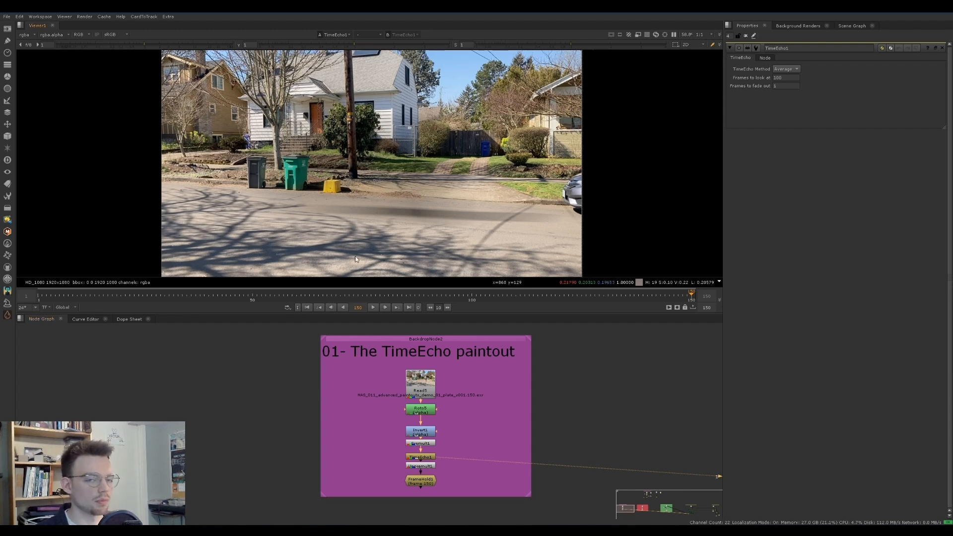
left_click(428, 443)
key("1")
left_click(430, 468)
key("1")
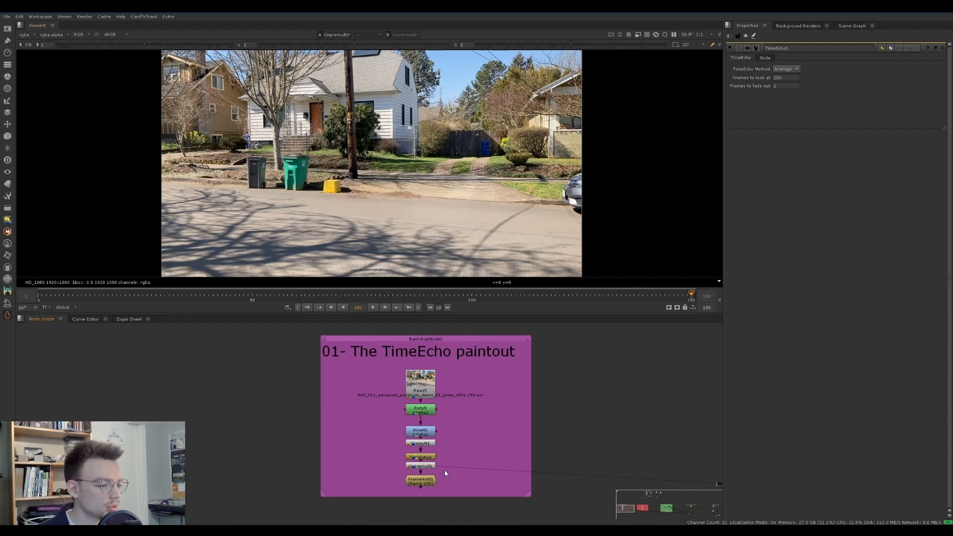
left_click(420, 457)
key("1")
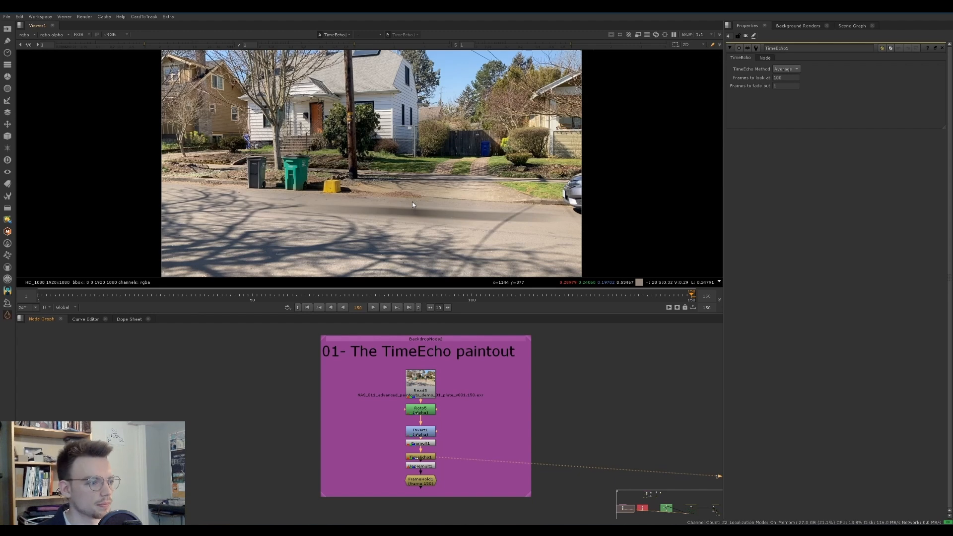
Inspect the alpha channels of Premult1 and TimeEcho1, and return the viewer to the colour image
key("2")
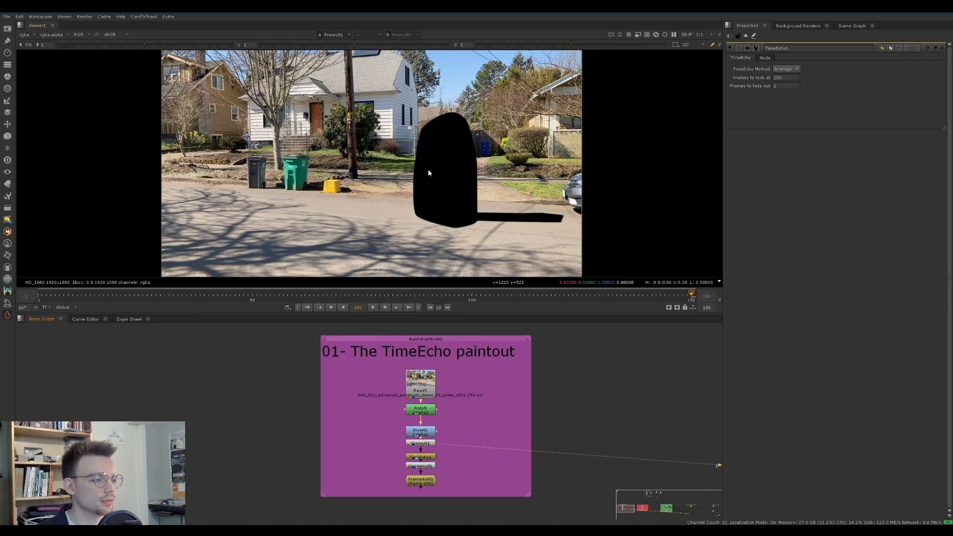
key("a")
key("a")
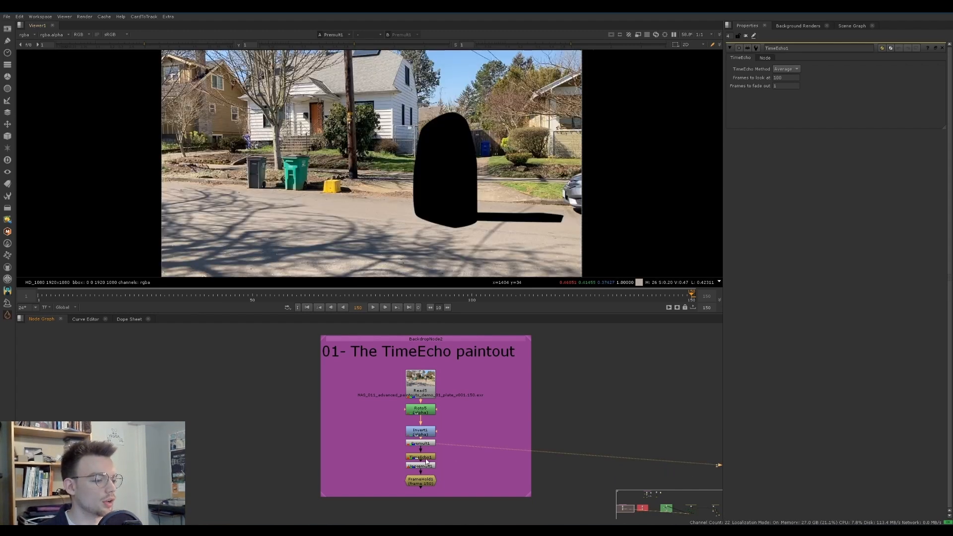
key("1")
key("a")
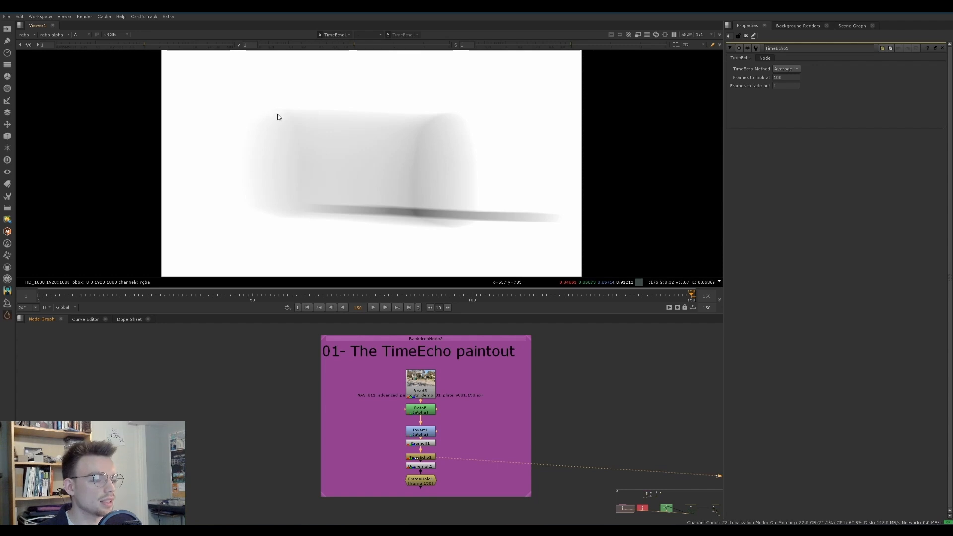
key("a")
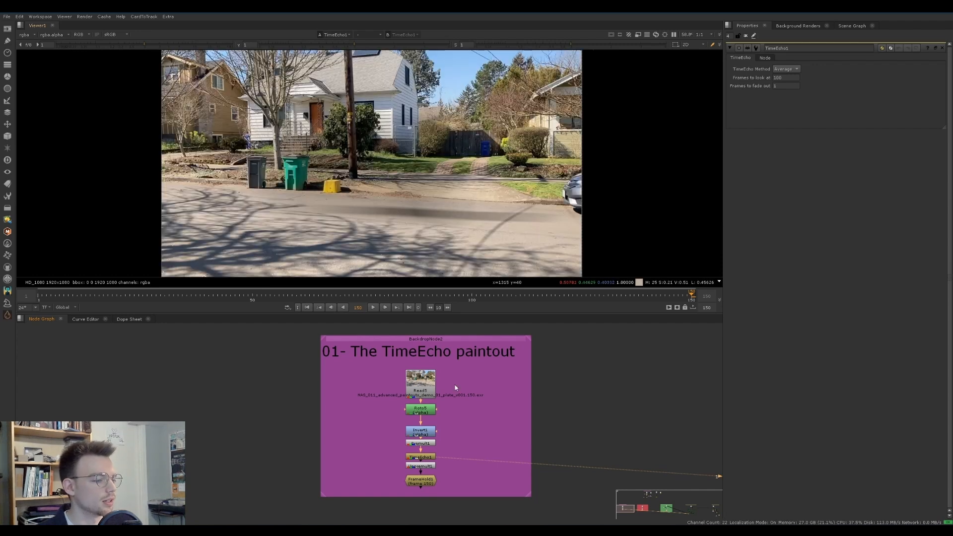
View the Unpremult1 output followed by the FrameHold1 output
key("1")
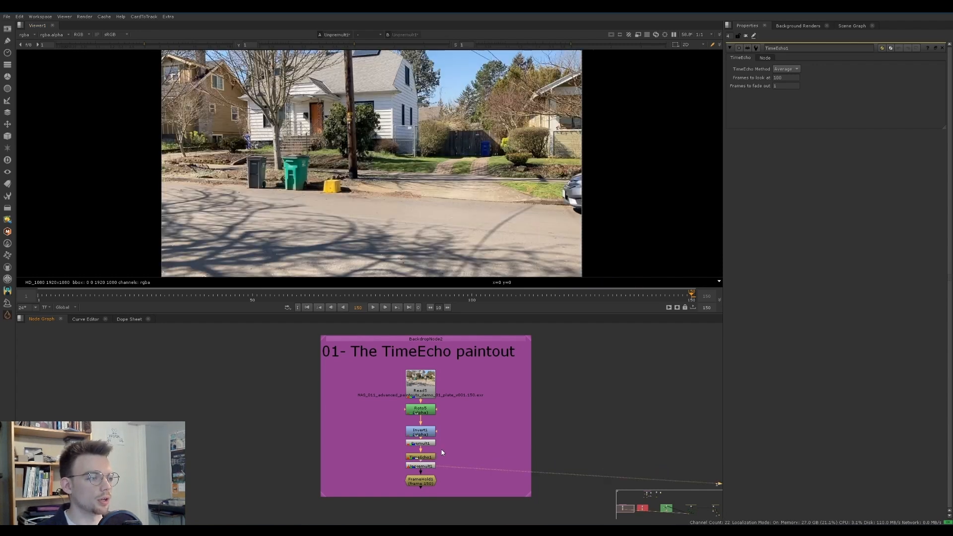
left_click(425, 479)
key("1")
left_click_drag(495, 340, 489, 354)
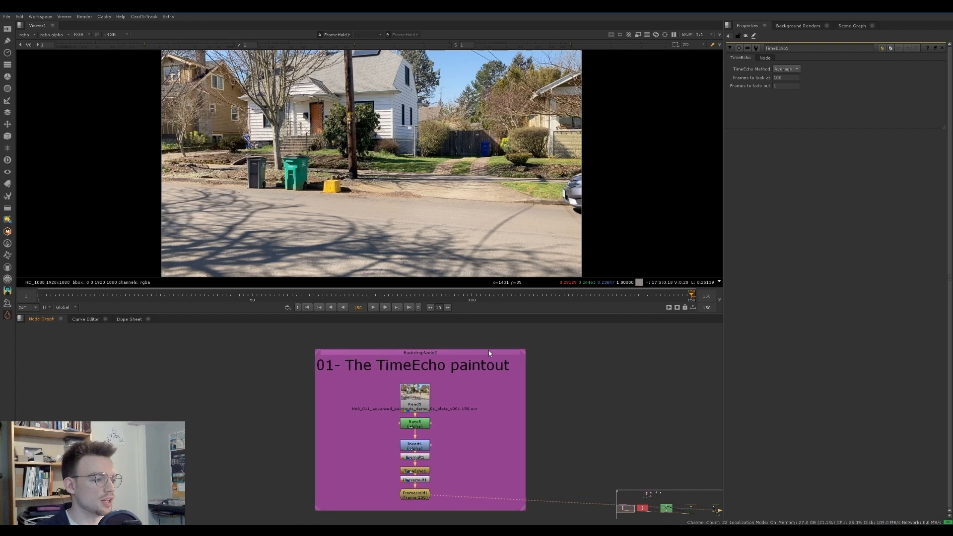
Load the Read5 plate beside FrameHold1 in the viewer, scrub to frame 135 and switch repeatedly between the two to compare them
left_click(416, 397)
key("2")
left_click_drag(463, 298, 625, 292)
left_click(442, 380)
key("1")
key("2")
key("1")
key("2")
key("1")
key("2")
key("1")
key("2")
key("1")
key("2")
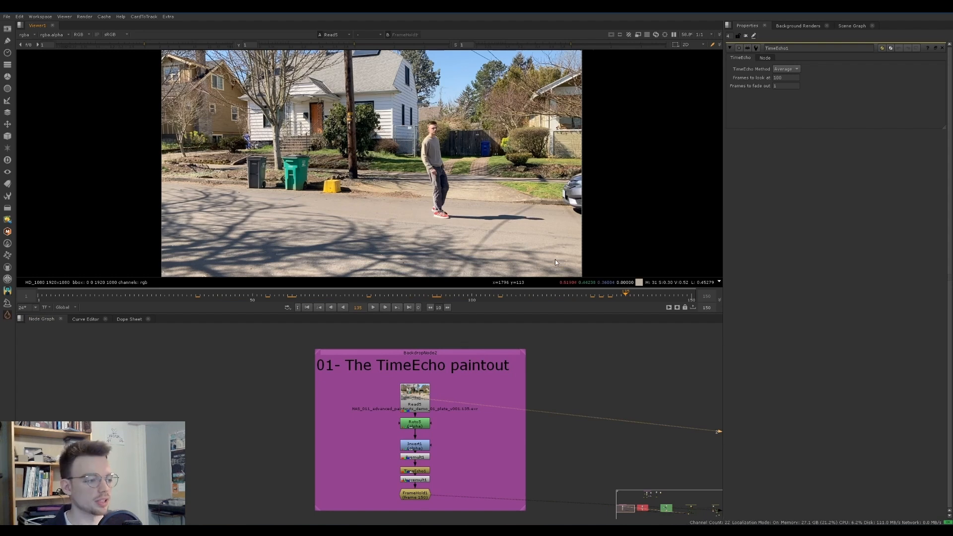
Go to the "02- The TimeEcho paintout FAILS" setup, view its Read7 plate and scrub back to frame 21
scroll(497, 340, "up", 2)
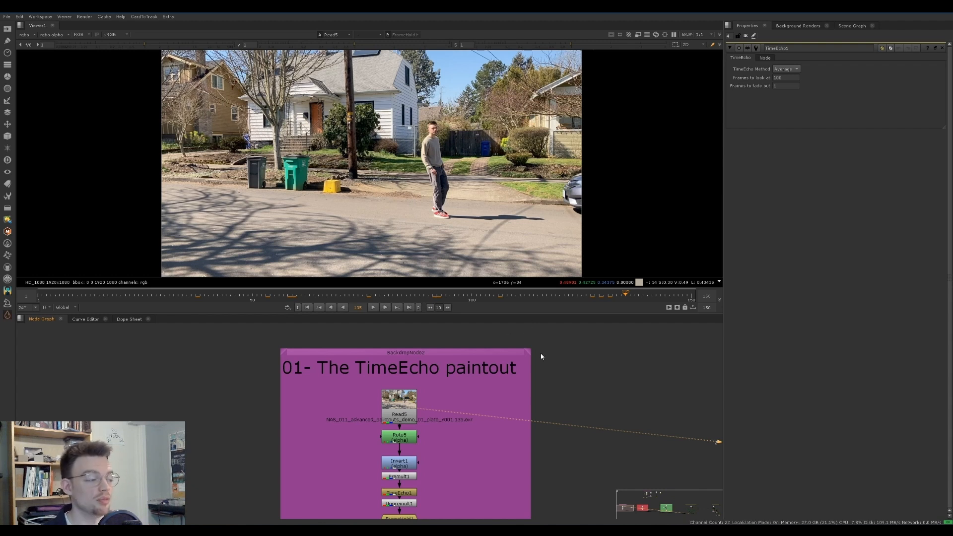
middle_click_drag(540, 353, 337, 360)
middle_click_drag(569, 376, 262, 340)
middle_click_drag(510, 379, 465, 380)
left_click(448, 382)
key("1")
left_click(592, 382)
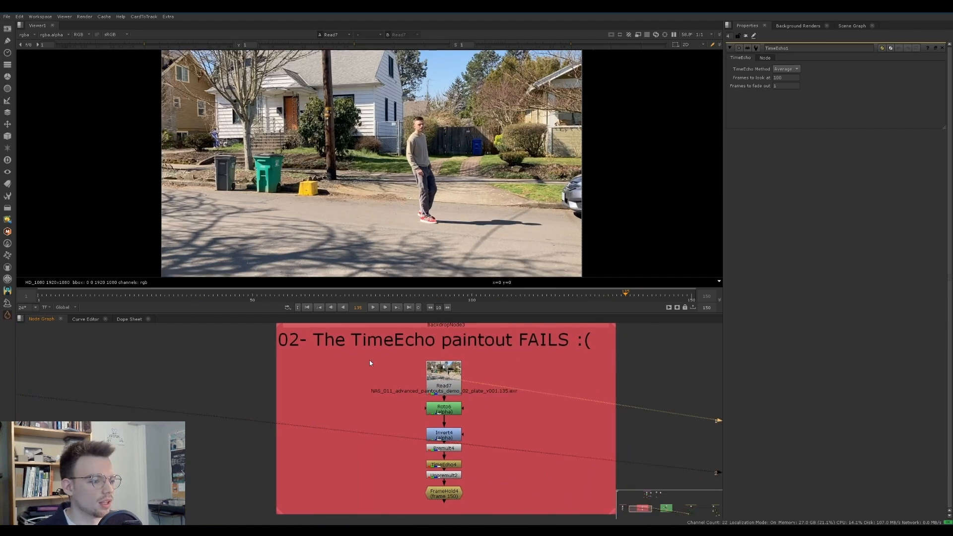
left_click(444, 380)
left_click(162, 299)
left_click_drag(162, 298, 126, 297)
View the Roto6 node and open its properties to show the roto shapes
left_click(445, 410)
key("1")
double_click(444, 408)
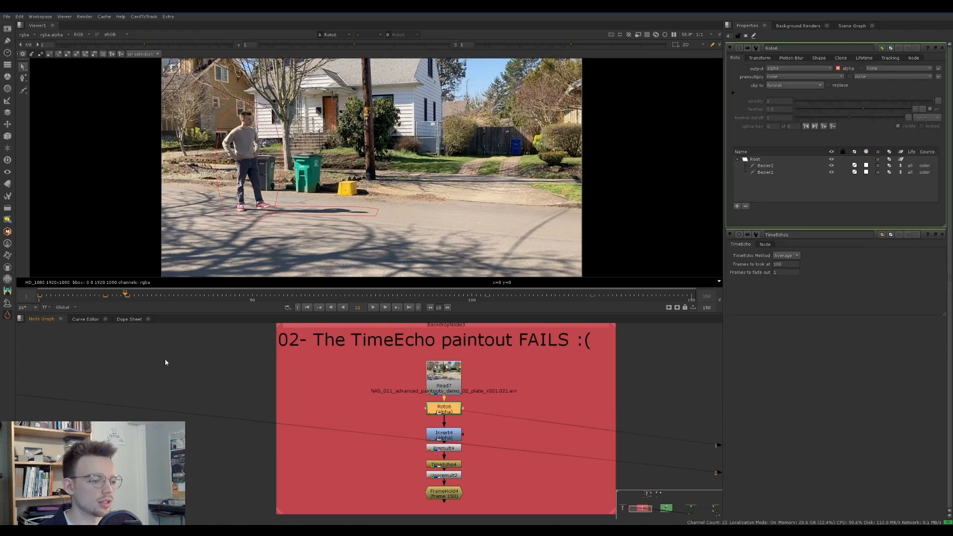
View the Invert4 and Premult4 outputs and scrub the timeline to frame 150
left_click(452, 438)
key("1")
left_click(451, 448)
key("1")
left_click_drag(94, 297, 694, 296)
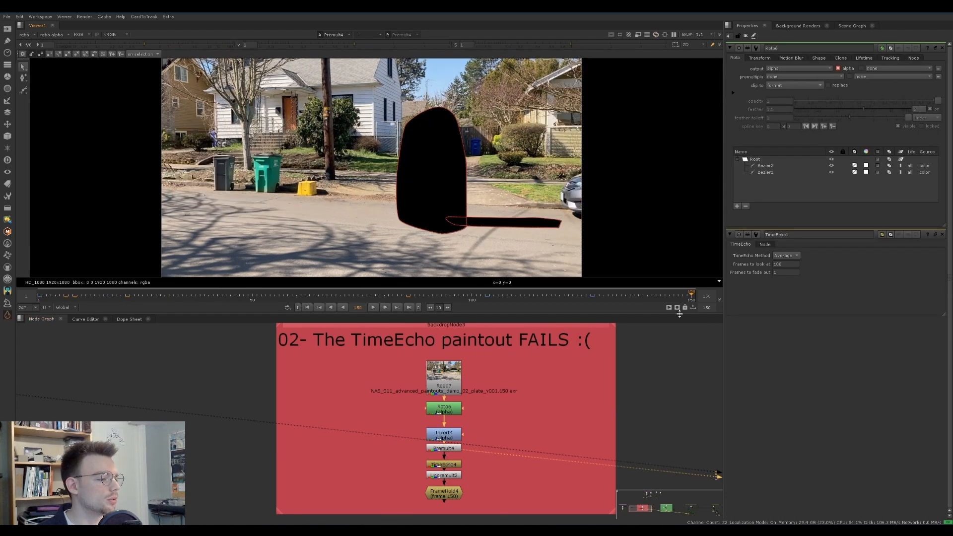
View the TimeEcho4 output with the roto overlays hidden
left_click(450, 466)
key("1")
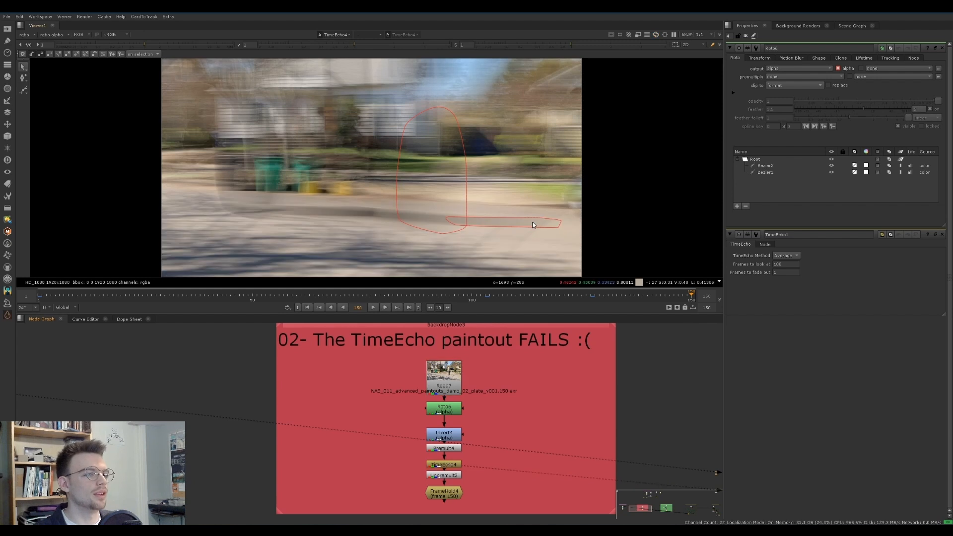
key("o")
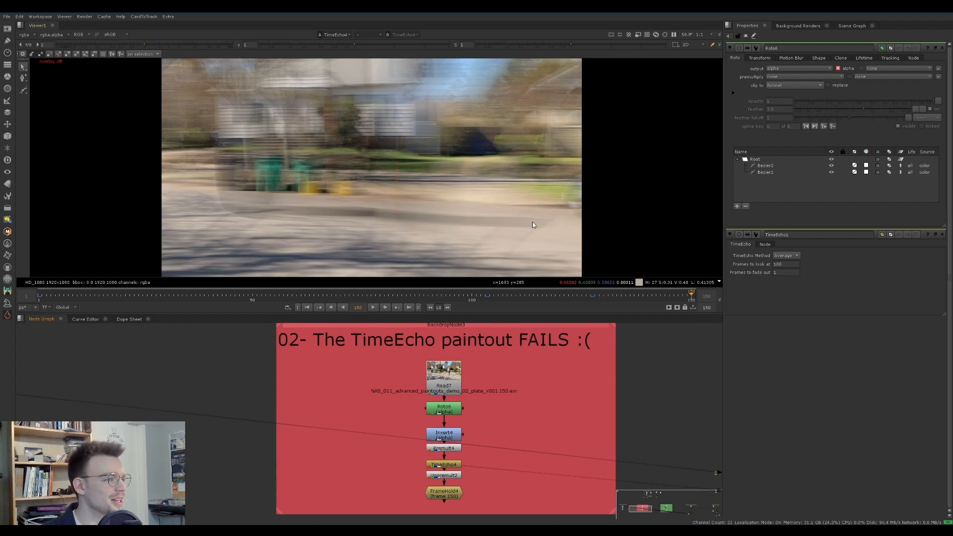
View the Unpremult output below TimeEcho4 in the "02- The TimeEcho paintout FAILS" setup
left_click(454, 476)
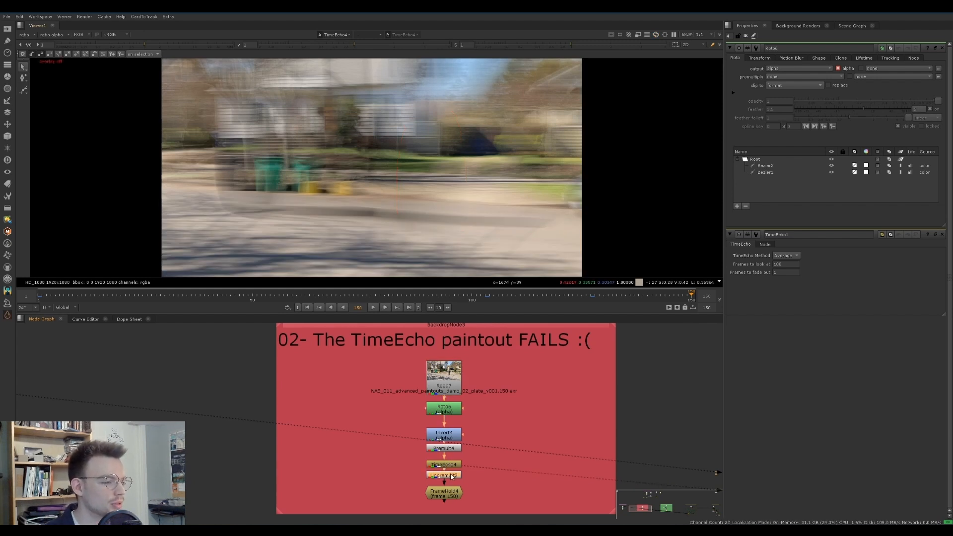
key("1")
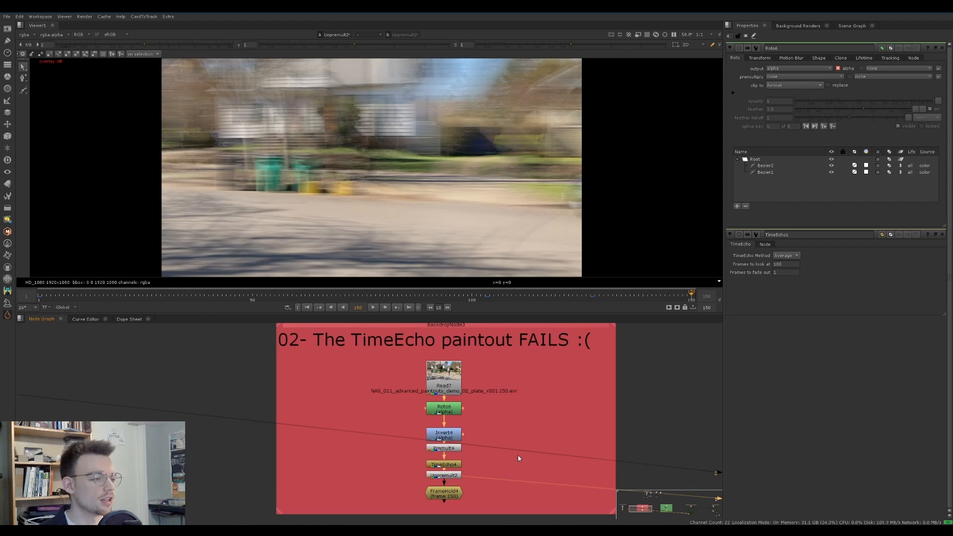
key("f")
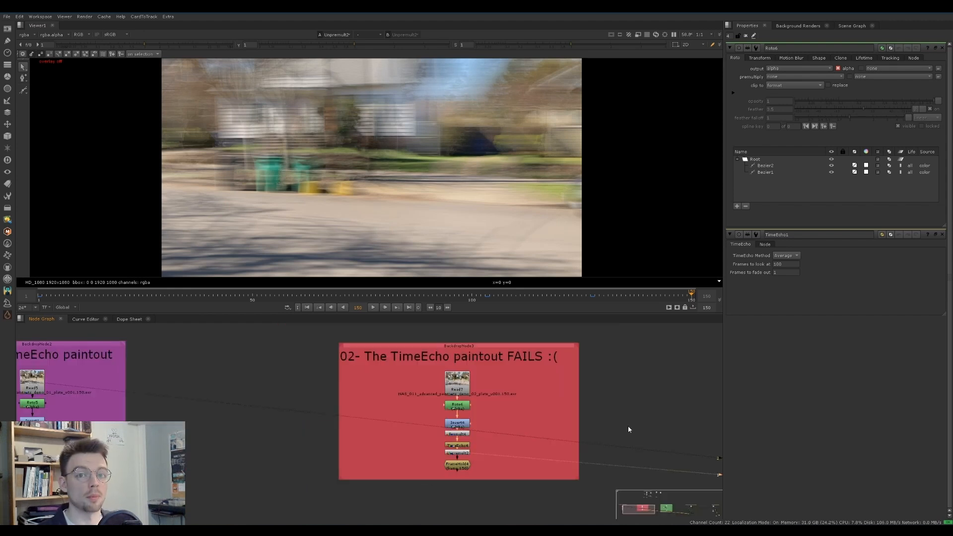
middle_click_drag(635, 426, 599, 428)
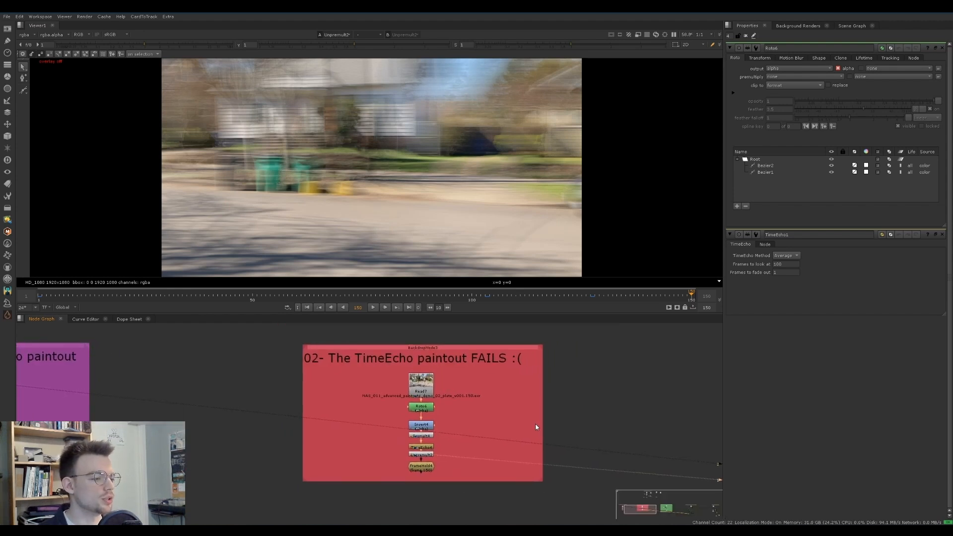
scroll(493, 425, "up", 1)
left_click(438, 384)
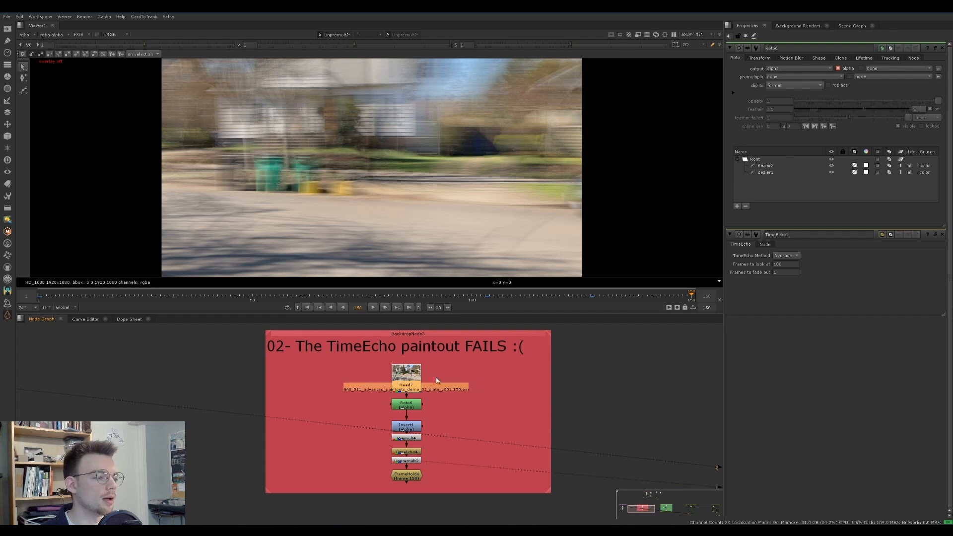
Go to the "03- The TimeEcho paintout prevails" setup, view its source plate and open the Tracker3 properties
middle_click_drag(514, 391, 236, 383)
middle_click_drag(507, 386, 226, 379)
middle_click_drag(406, 392, 375, 394)
left_click(371, 394)
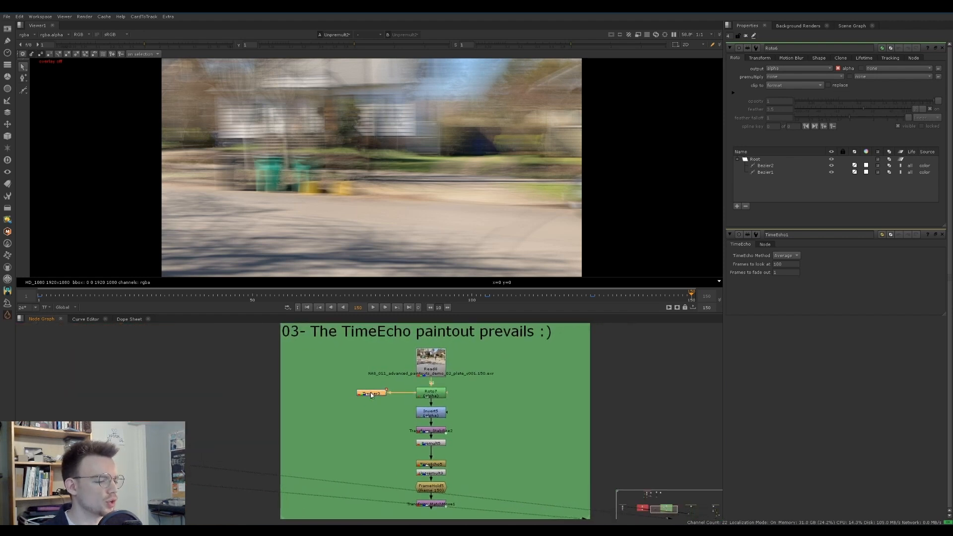
left_click(442, 363)
key("1")
double_click(372, 394)
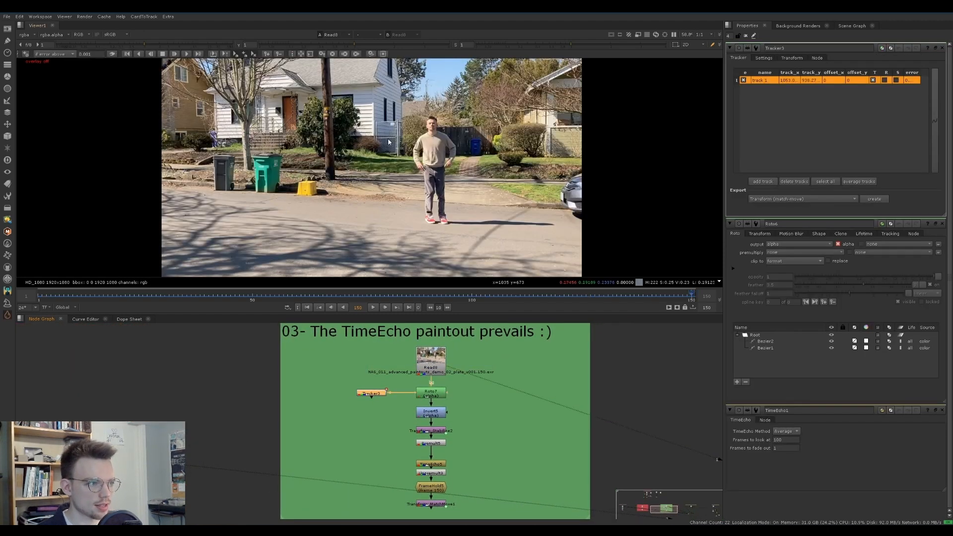
Scrub the plate to frame 77 and inspect the tracked point at the house window up close
middle_click_drag(387, 98, 378, 131)
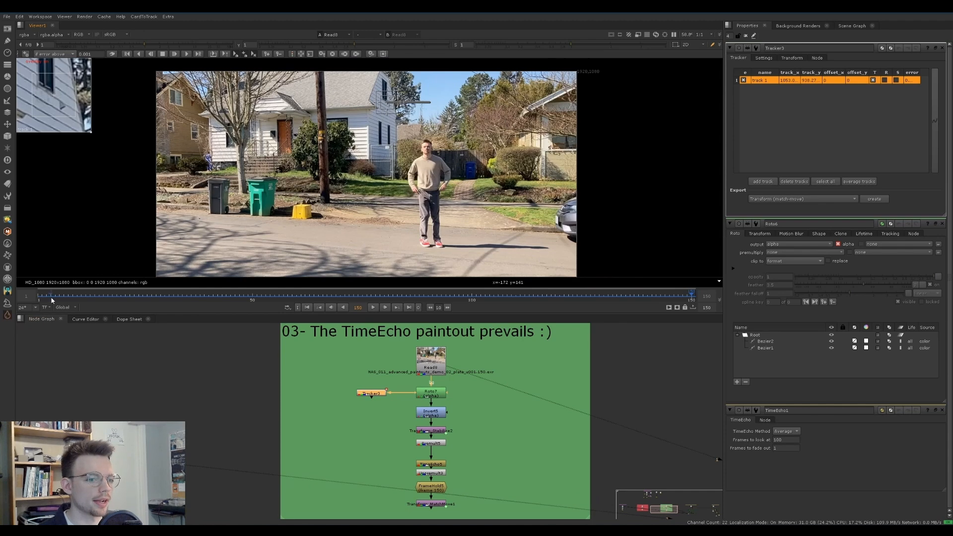
left_click(104, 294)
left_click_drag(103, 295, 371, 294)
scroll(408, 108, "up", 5)
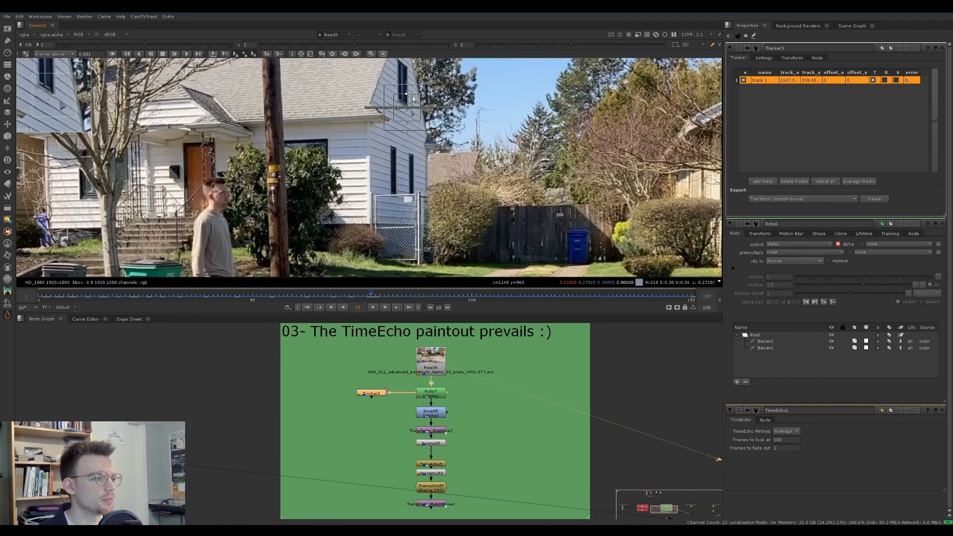
scroll(408, 108, "down", 3)
View the output of the stabilizing Transform node and scrub it through to frame 150
left_click(425, 431)
key("1")
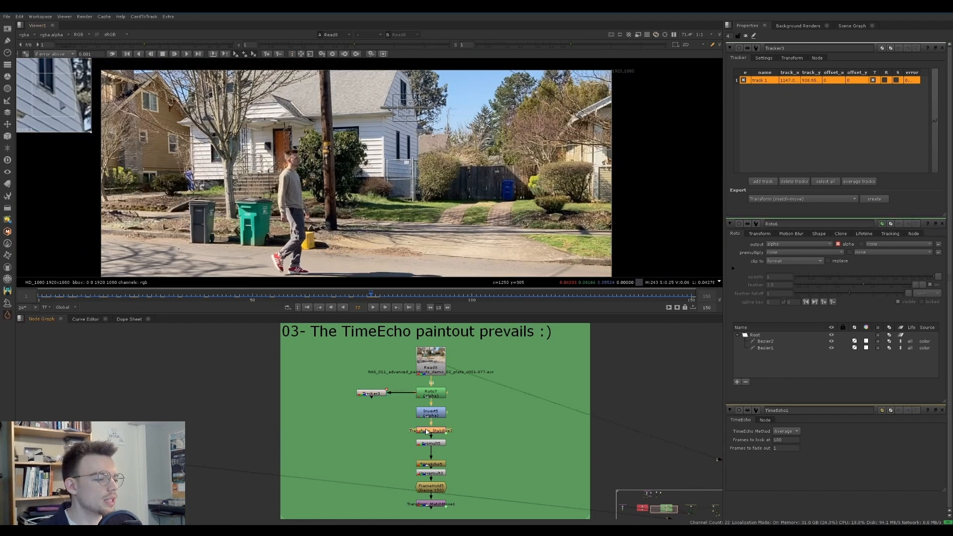
left_click(392, 422)
middle_click_drag(322, 228, 315, 208)
scroll(316, 209, "down", 1)
left_click(77, 298)
left_click_drag(77, 298, 692, 296)
View the FrameHold5 output of the stabilized paintout
middle_click_drag(460, 443, 460, 423)
left_click(441, 446)
left_click(439, 469)
key("1")
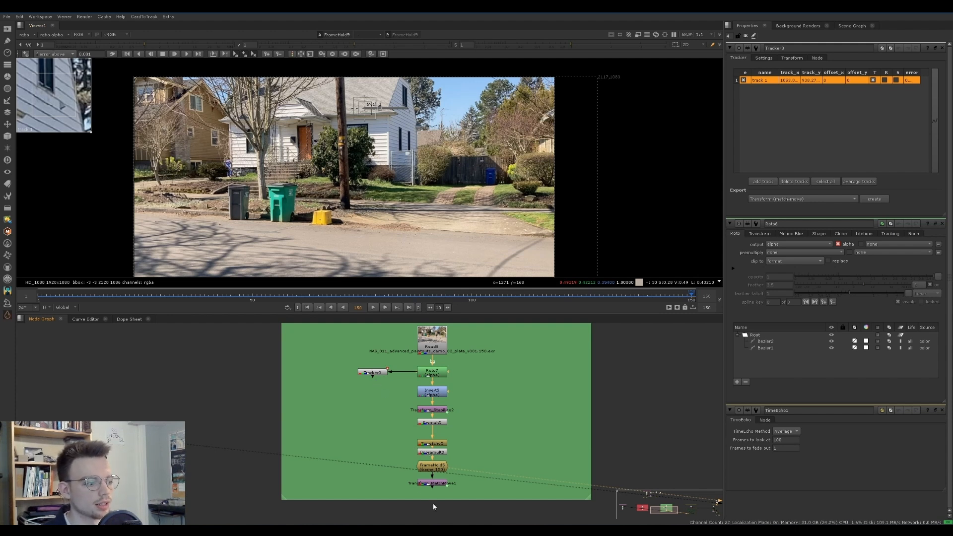
View the Transform_MatchMove output while scrubbing, and view the original plate at frame 60 for comparison
left_click(433, 484)
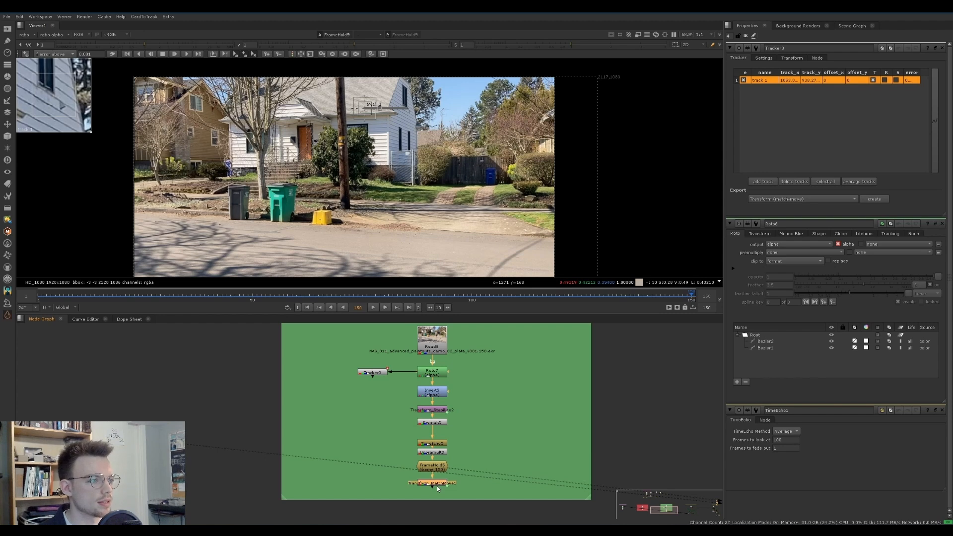
key("1")
left_click_drag(633, 296, 428, 287)
left_click(425, 334)
key("1")
left_click_drag(373, 274, 297, 277)
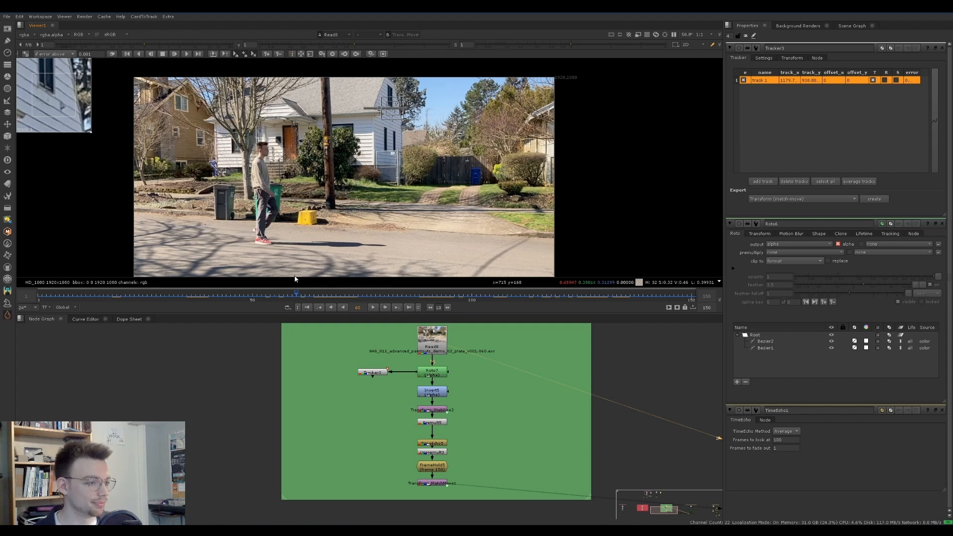
Close the open node properties and view the Read plate of the "04- 3d stabilization with camtracking" setup
left_click(943, 49, "ctrl")
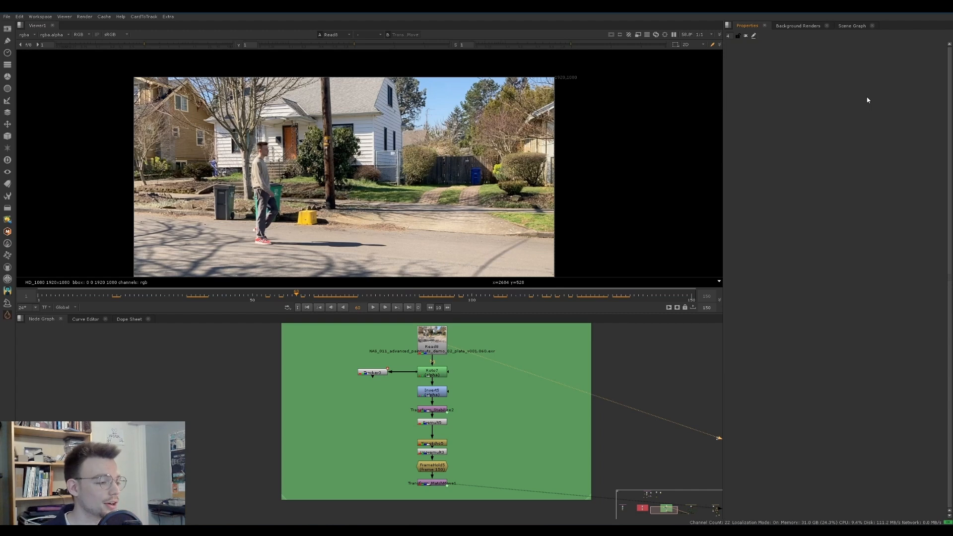
middle_click_drag(634, 358, 508, 370)
scroll(509, 369, "down", 2)
scroll(566, 363, "down", 1)
middle_click_drag(570, 368, 303, 365)
scroll(520, 362, "up", 2)
left_click(510, 359)
key("1")
left_click(522, 353)
middle_click_drag(458, 169, 435, 131)
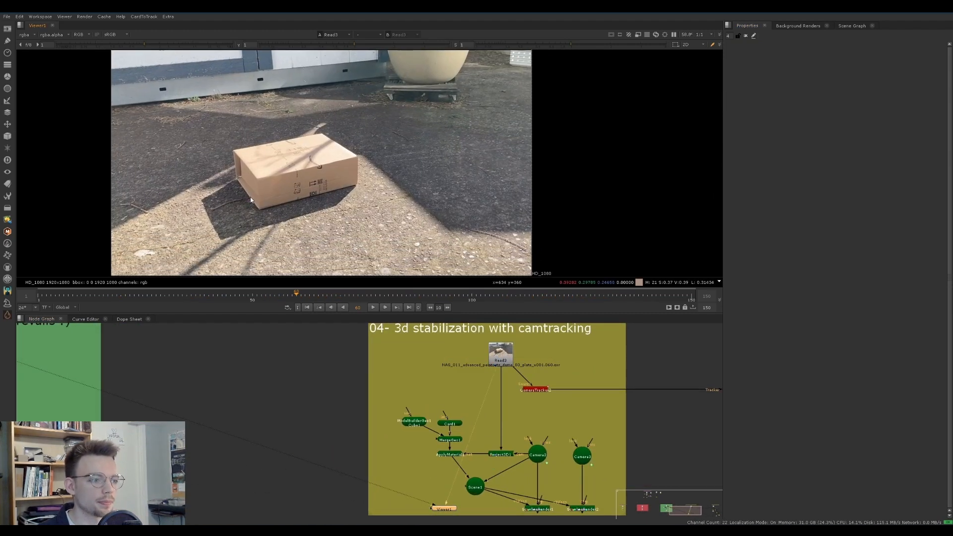
Scrub through the cardboard box plate up to frame 126 to examine its camera movement
scroll(457, 426, "up", 1)
middle_click_drag(457, 426, 344, 417)
scroll(360, 434, "down", 2)
left_click_drag(38, 292, 423, 290)
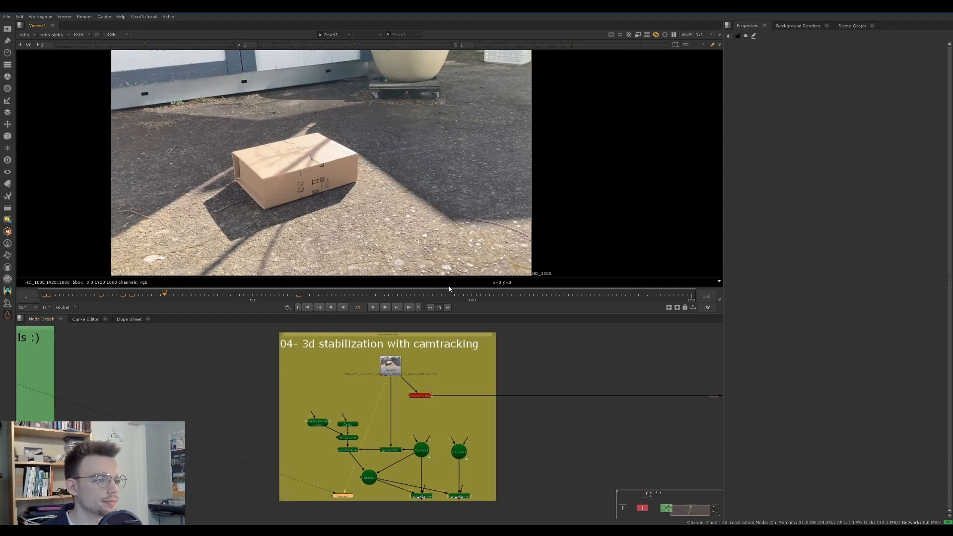
left_click_drag(141, 302, 586, 290)
Open the CameraTracker2 properties and scrub its tracked features to frame 88
left_click(420, 397)
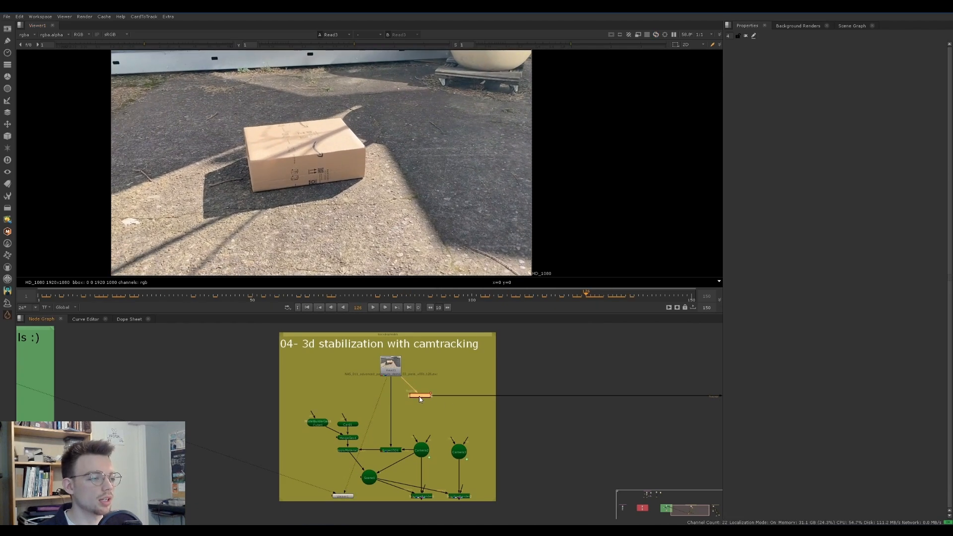
double_click(419, 396)
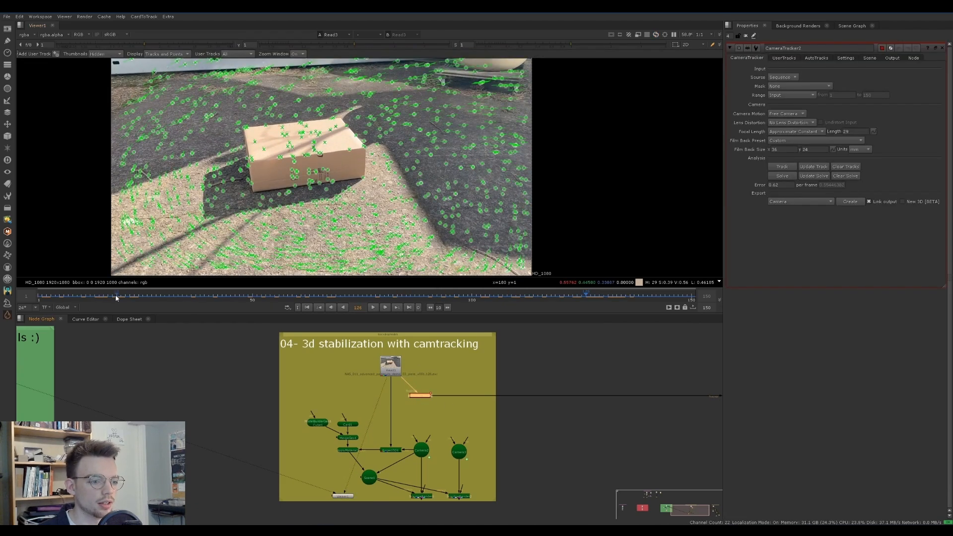
left_click_drag(118, 298, 422, 293)
Show the solved camera track point cloud in the 3D view and orbit around it
key("Tab")
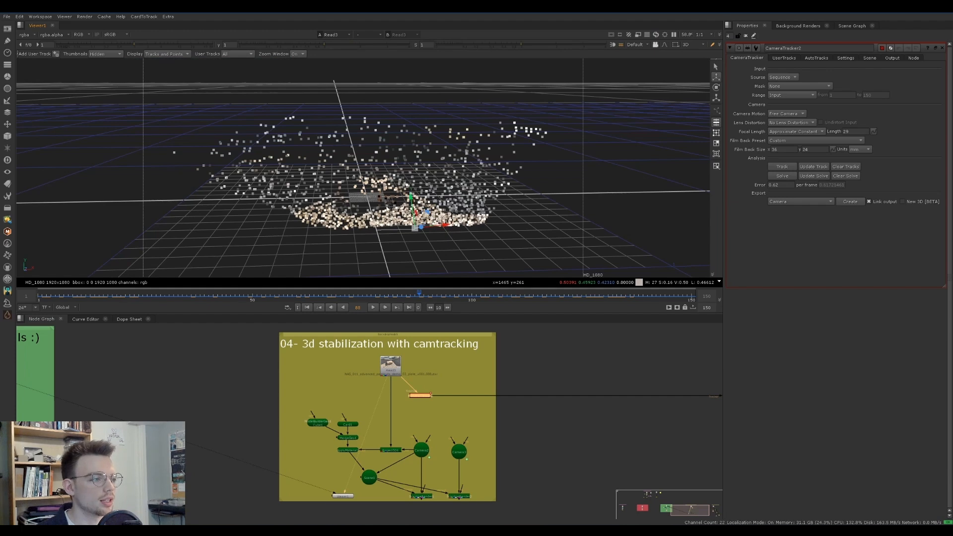
left_click_drag(479, 232, 273, 186, "ctrl")
middle_click_drag(273, 186, 335, 183, "alt")
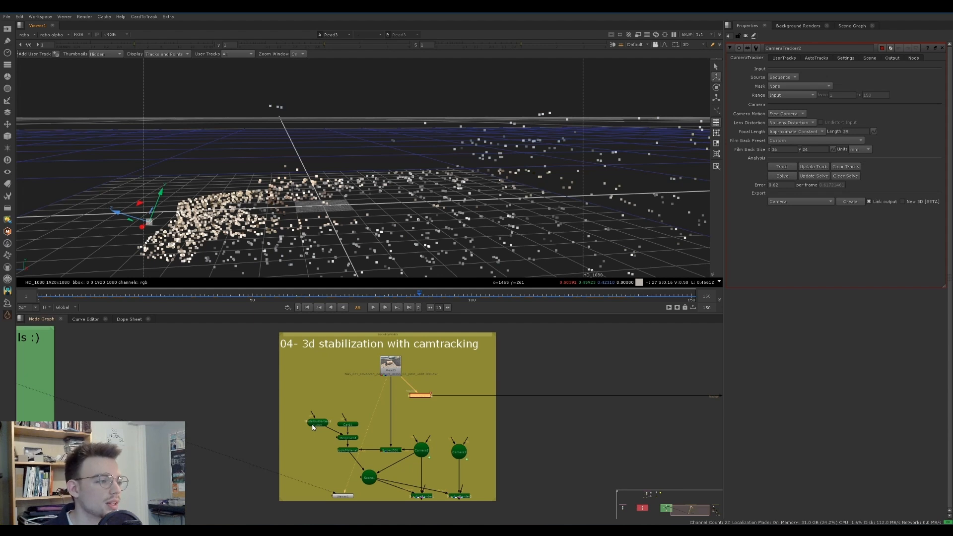
Open the Card1 and ModelBuilderGeo1 properties and examine how their geometry fits the point cloud
left_click(328, 400)
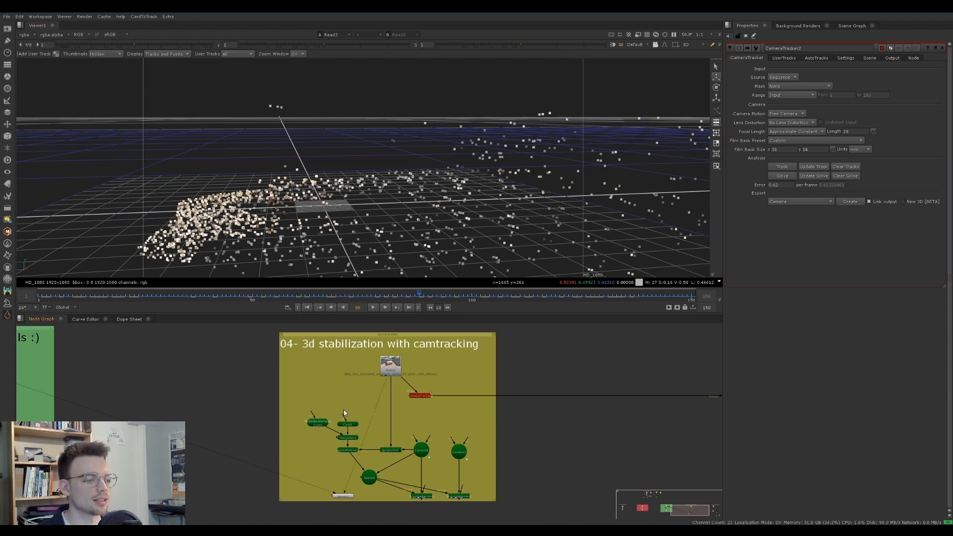
double_click(348, 425)
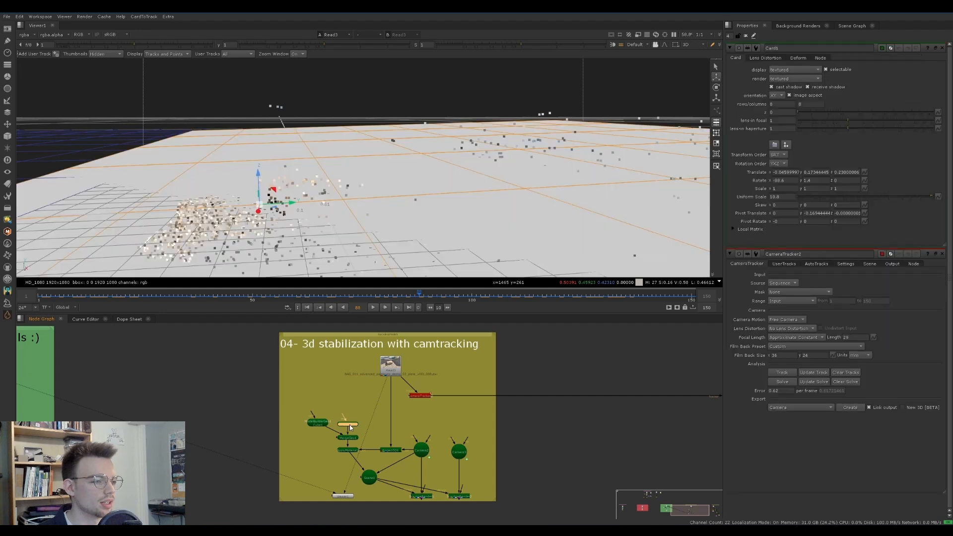
double_click(318, 424)
left_click_drag(348, 219, 343, 176, "ctrl")
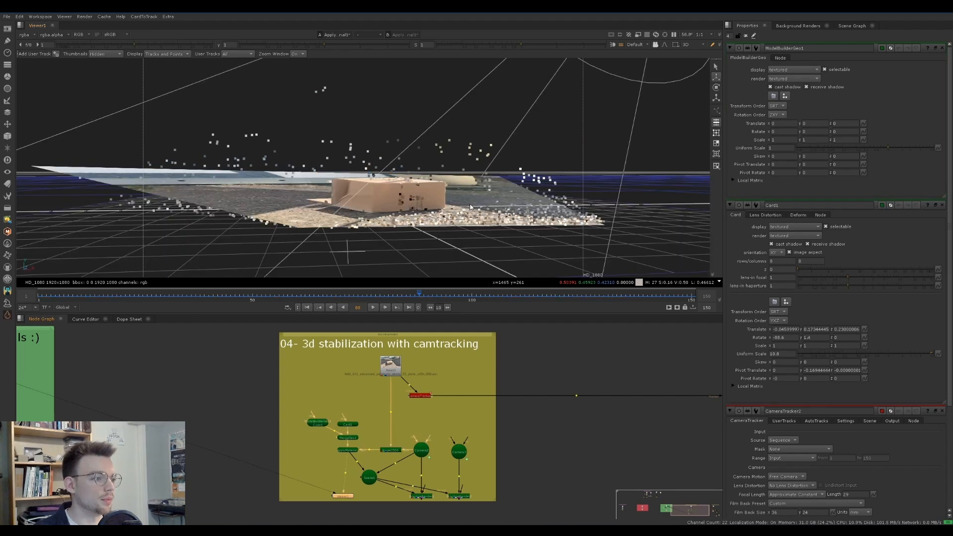
View the ApplyMaterial output in 3D and orbit around the plate projected onto the card and box geometry
left_click_drag(348, 184, 391, 217, "ctrl")
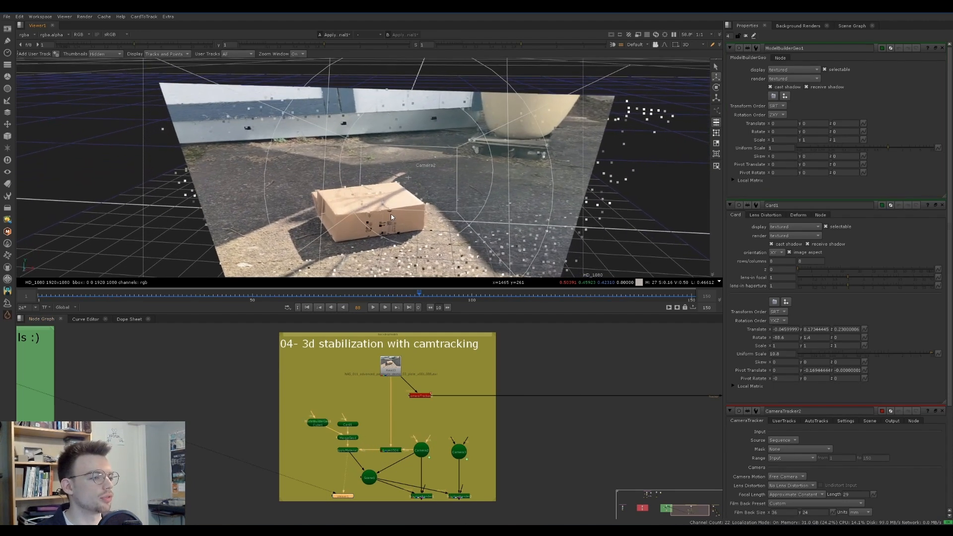
left_click(385, 363)
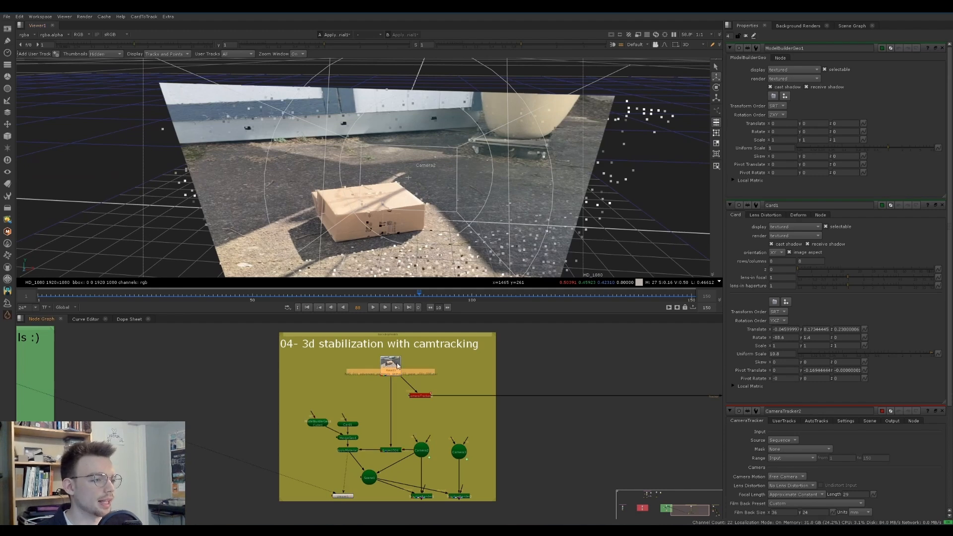
left_click_drag(421, 179, 490, 212, "ctrl")
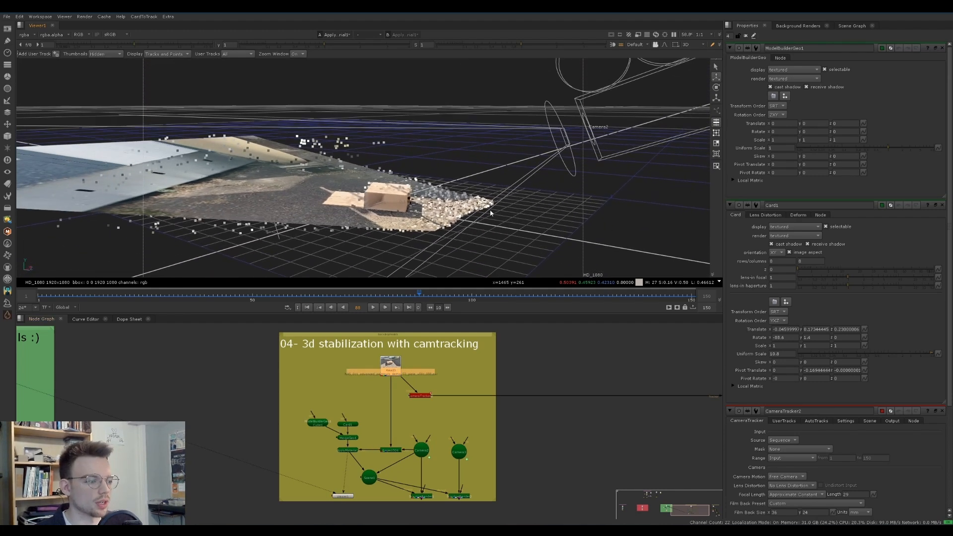
middle_click_drag(403, 420, 395, 408)
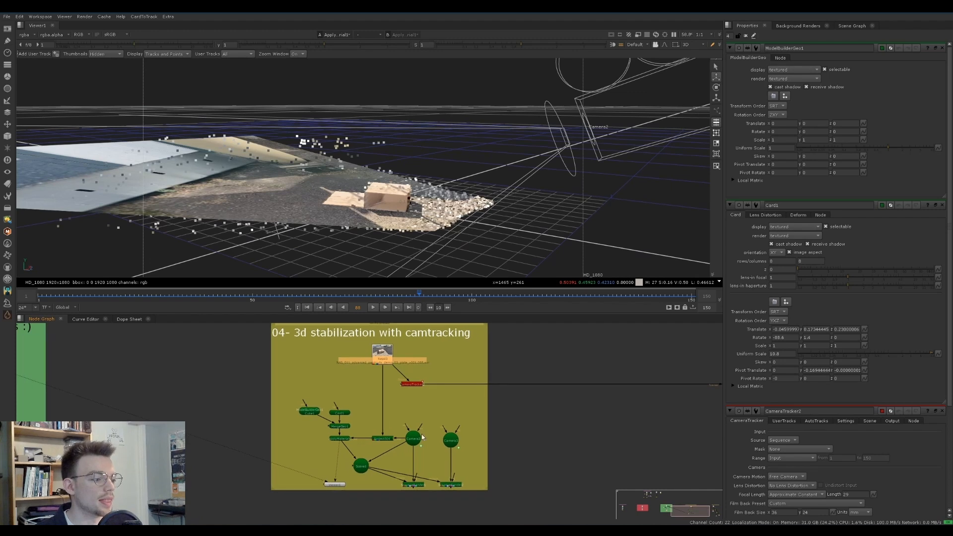
View the ScanlineRender1 output, scrub it to frame 94, close all node properties and return to frame 1
left_click(410, 486)
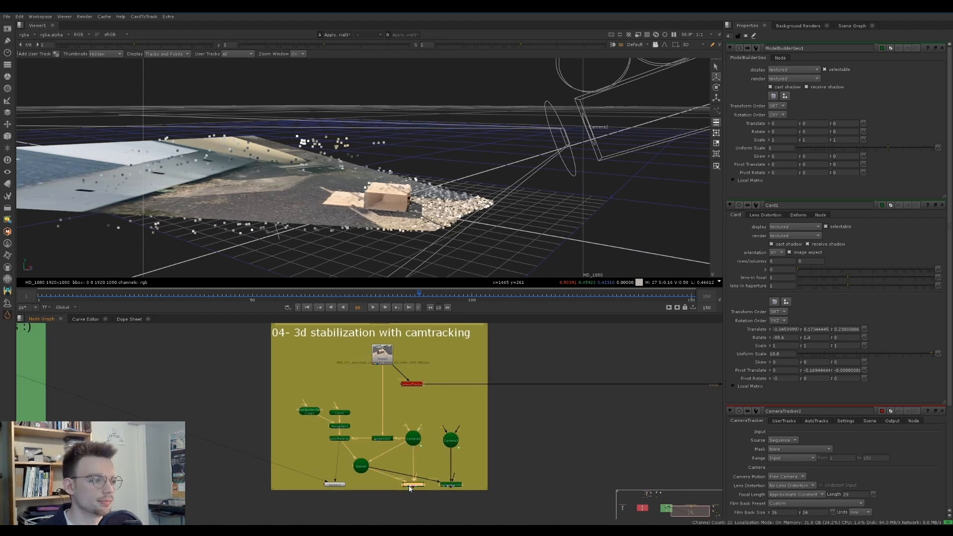
key("1")
left_click_drag(55, 300, 446, 294)
left_click(942, 49, "ctrl")
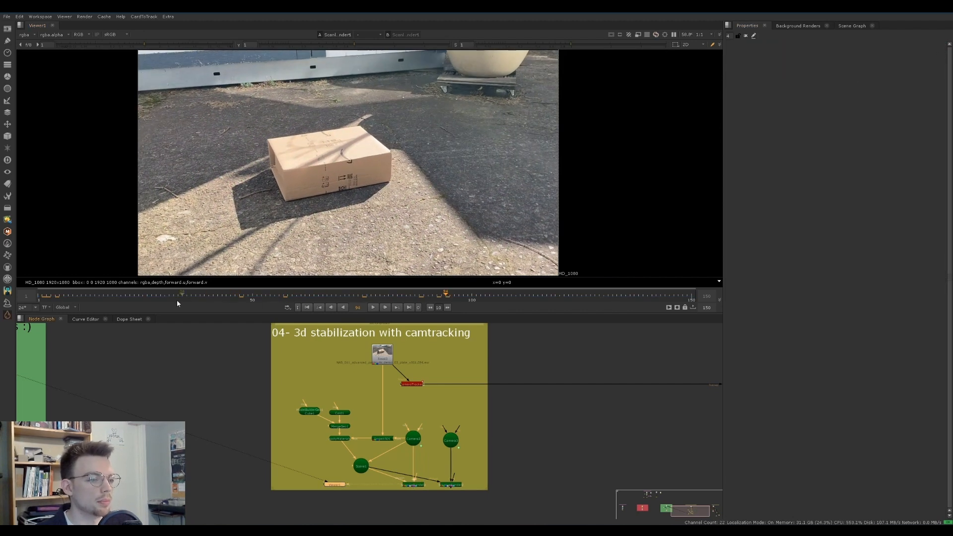
left_click(39, 297)
Open the Camera2 and Camera3 properties to compare their animation, and close the Camera2 properties
double_click(412, 439)
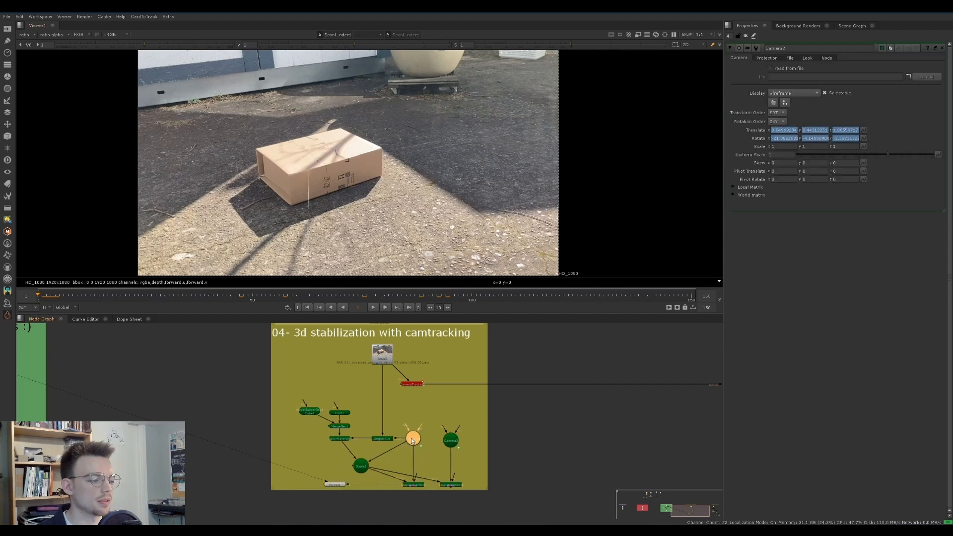
double_click(451, 446)
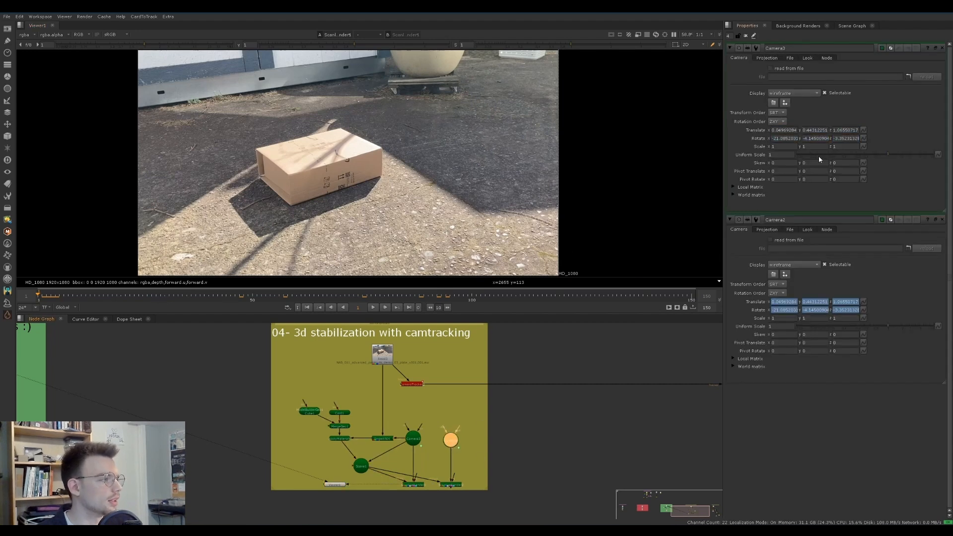
left_click(942, 220)
View the ScanlineRender output connected to Camera3 and play the stabilized shot up to frame 57
left_click(451, 485)
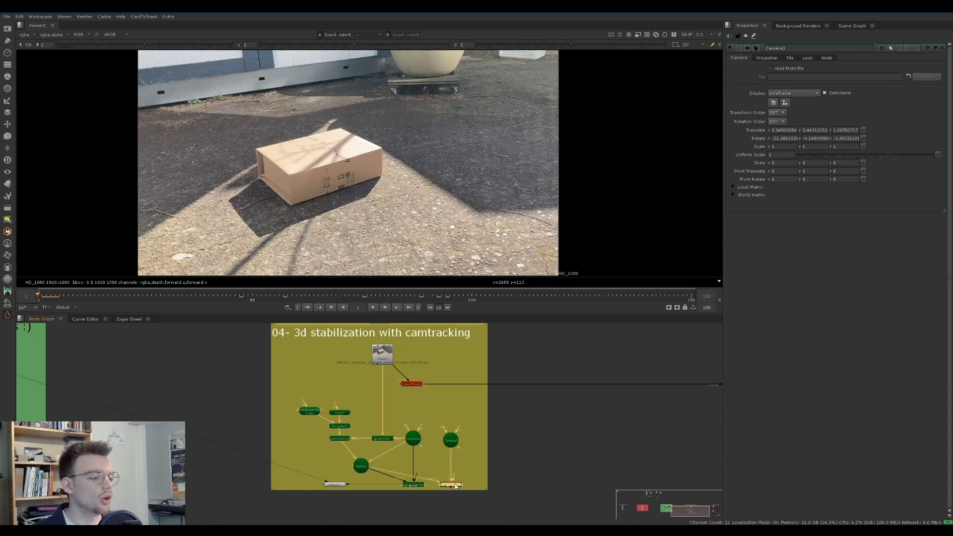
key("1")
left_click(389, 223)
key("l")
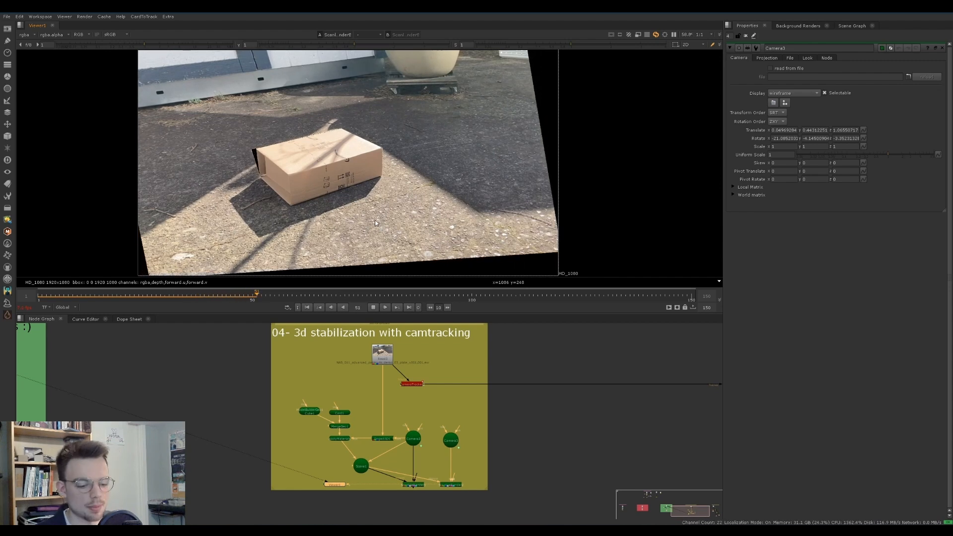
key("k")
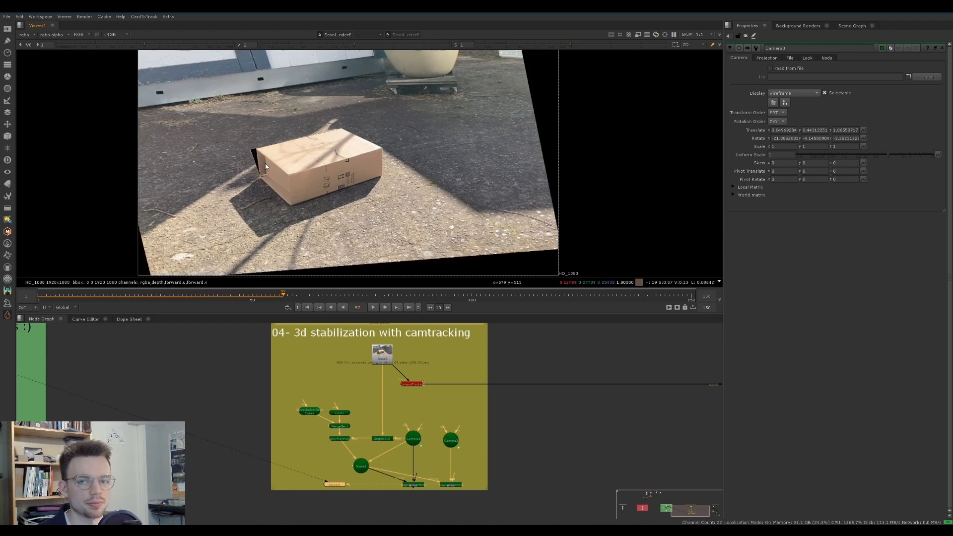
scroll(169, 365, "down", 3)
middle_click_drag(151, 355, 241, 377)
scroll(372, 388, "up", 3)
middle_click_drag(403, 383, 391, 370)
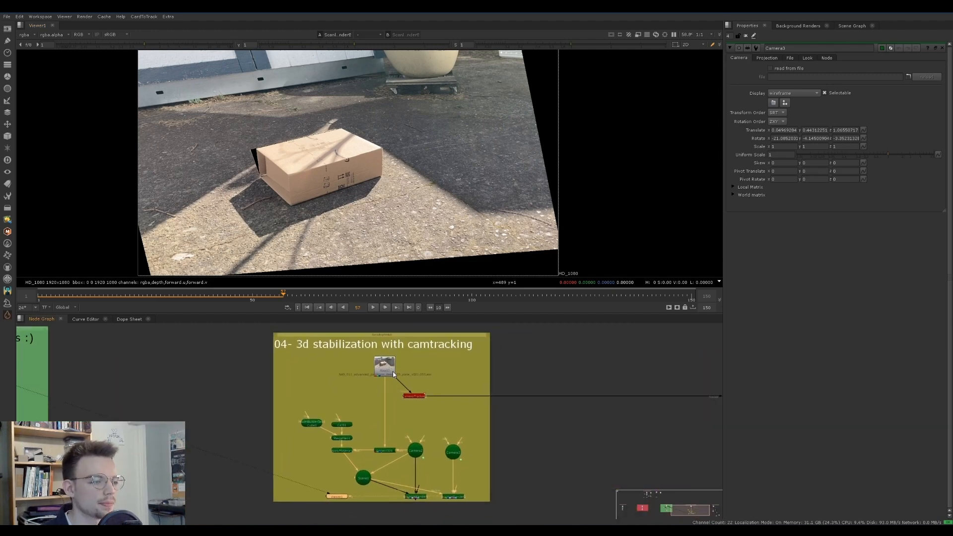
Scrub the 3D-stabilized box shot from frame 1 into its later frames to examine the projection's stability and missing areas
key("Left")
key("Left")
key("Left")
key("Left")
key("Left")
key("Left")
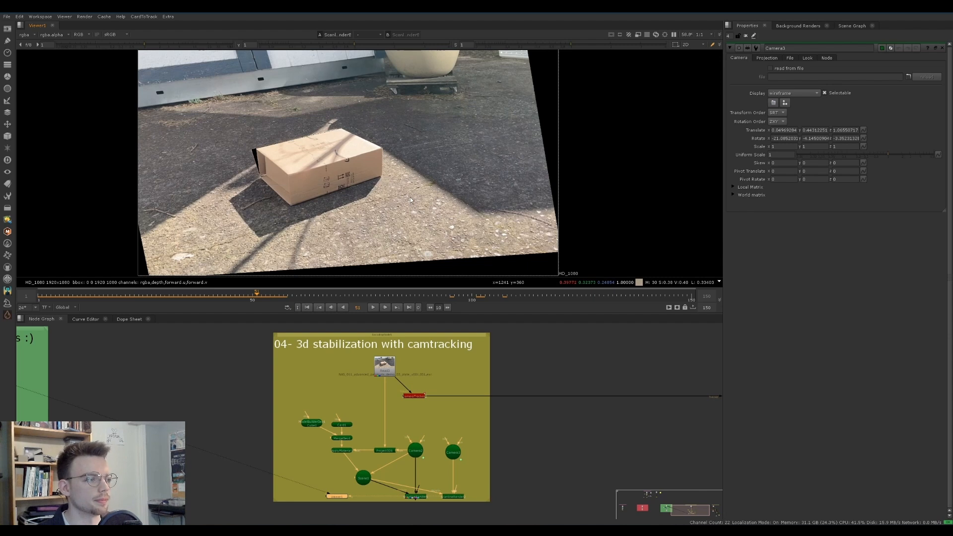
left_click_drag(251, 298, 37, 294)
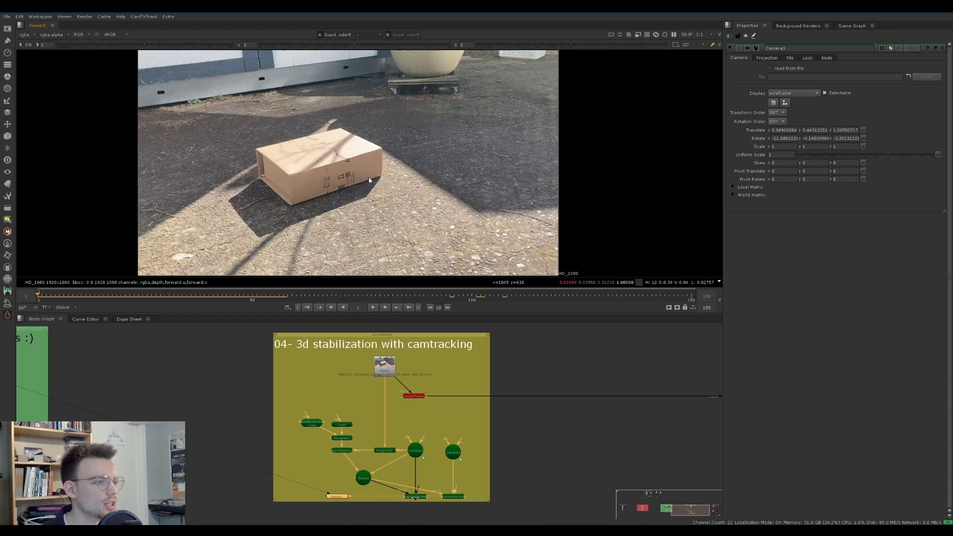
left_click(218, 294)
left_click_drag(221, 292, 225, 292)
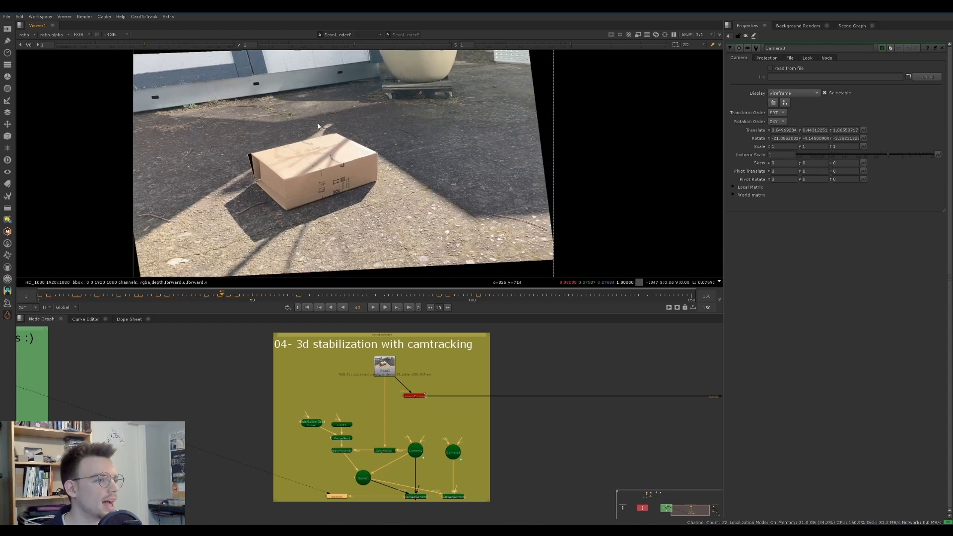
left_click_drag(57, 298, 50, 299)
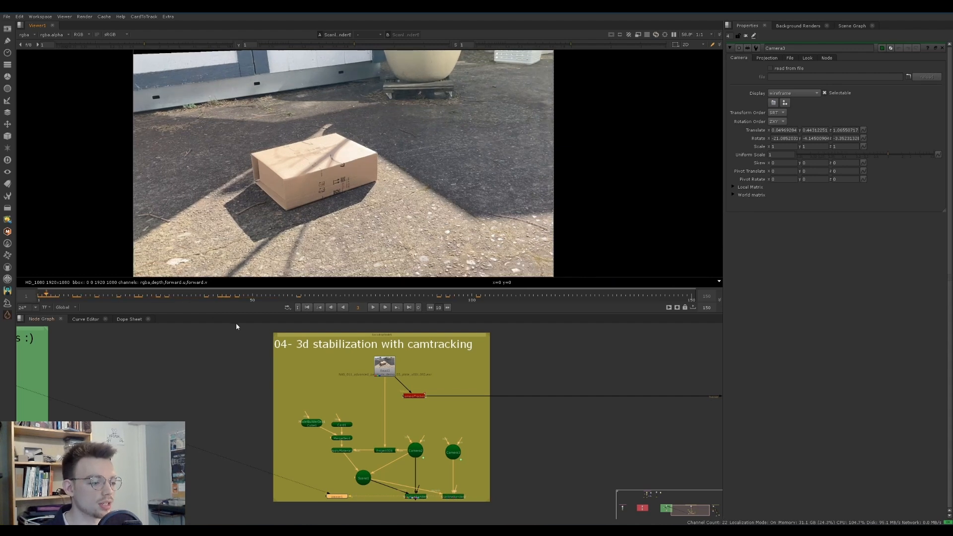
left_click_drag(127, 294, 415, 277)
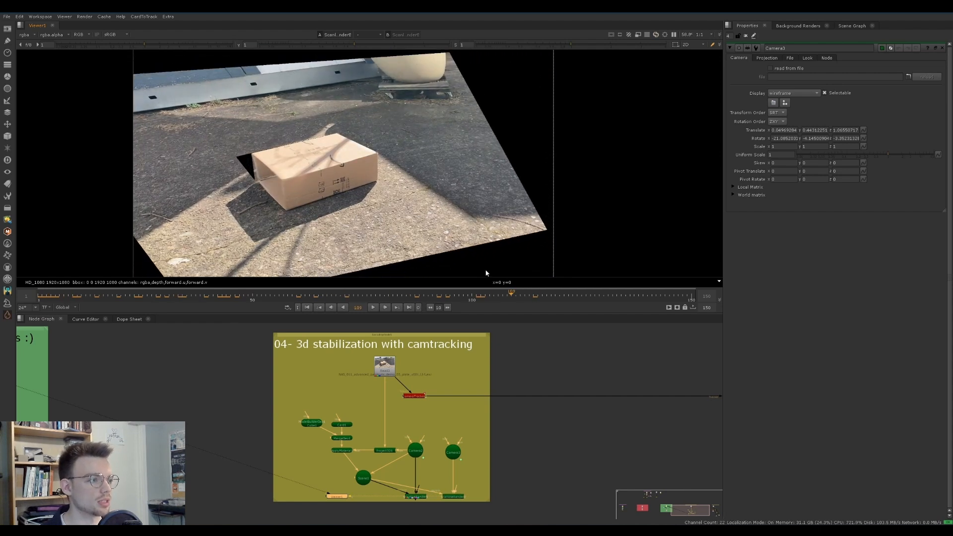
left_click_drag(234, 294, 292, 273)
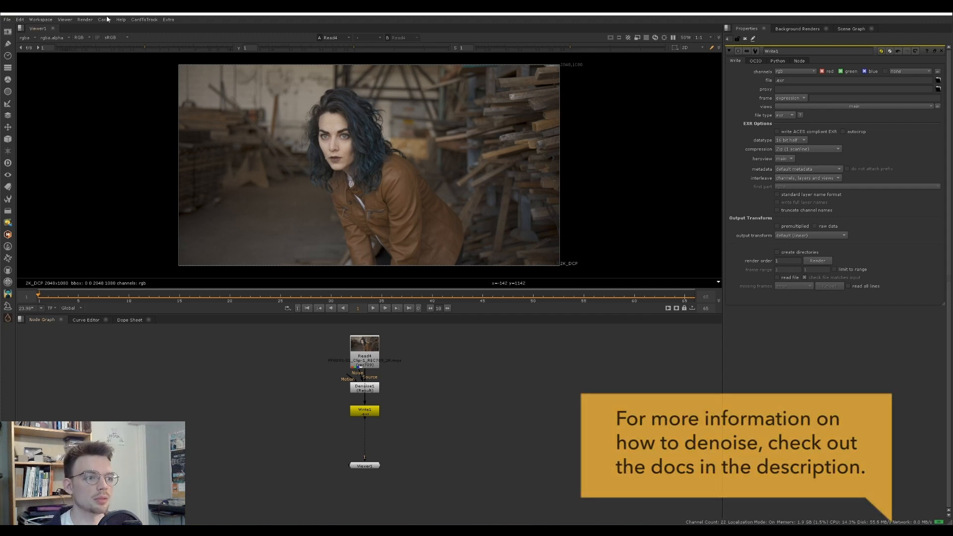
Open the Read4 properties, play the warehouse plate briefly and return to frame 1
double_click(364, 356)
left_click(311, 377)
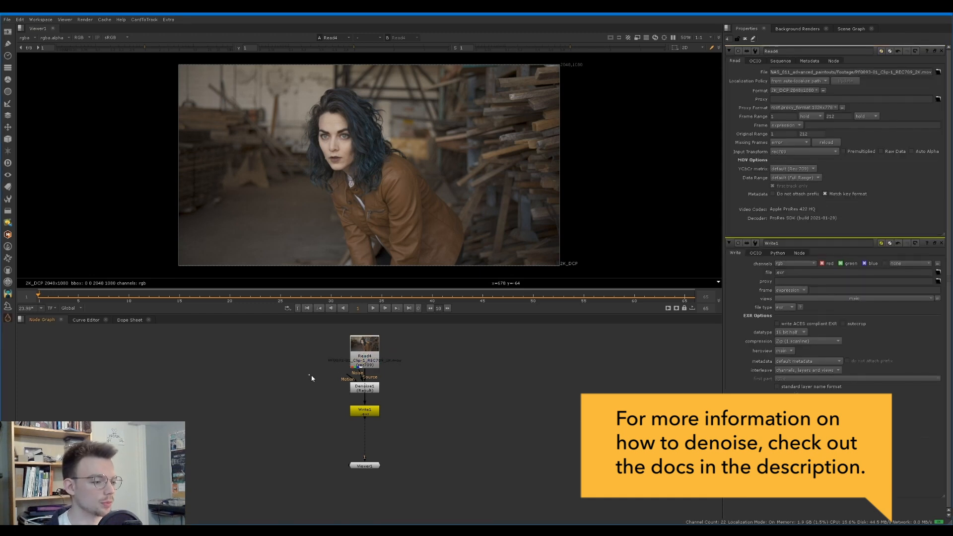
left_click(368, 416)
left_click(178, 363)
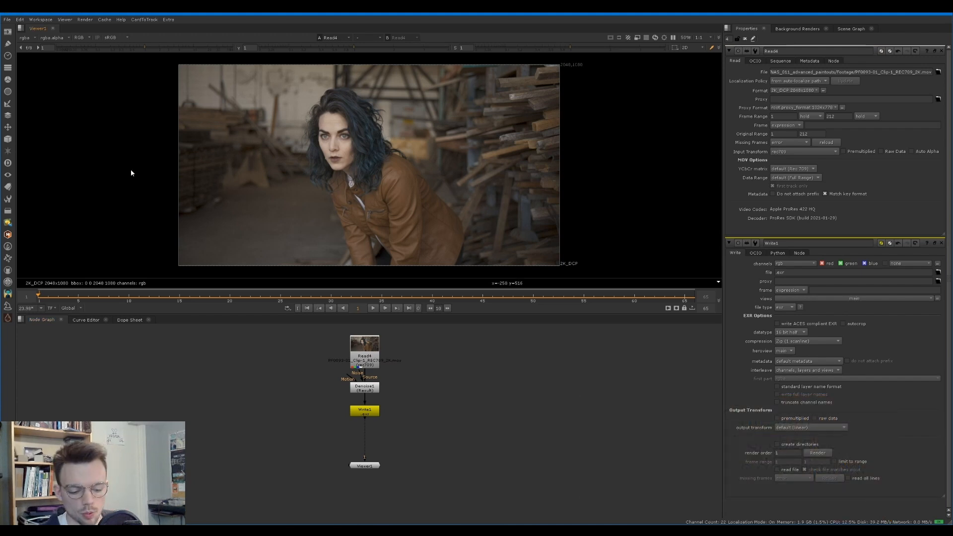
key("l")
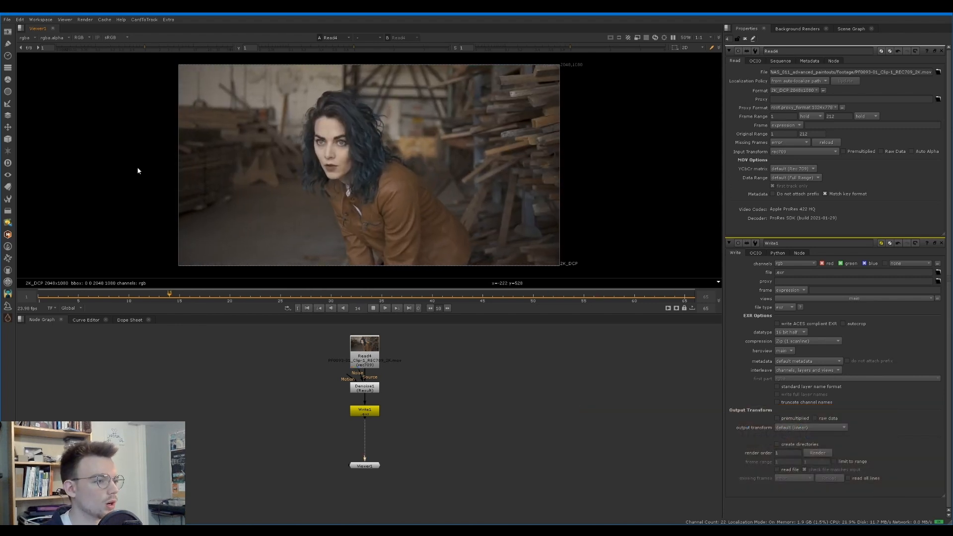
key("k")
left_click(38, 296)
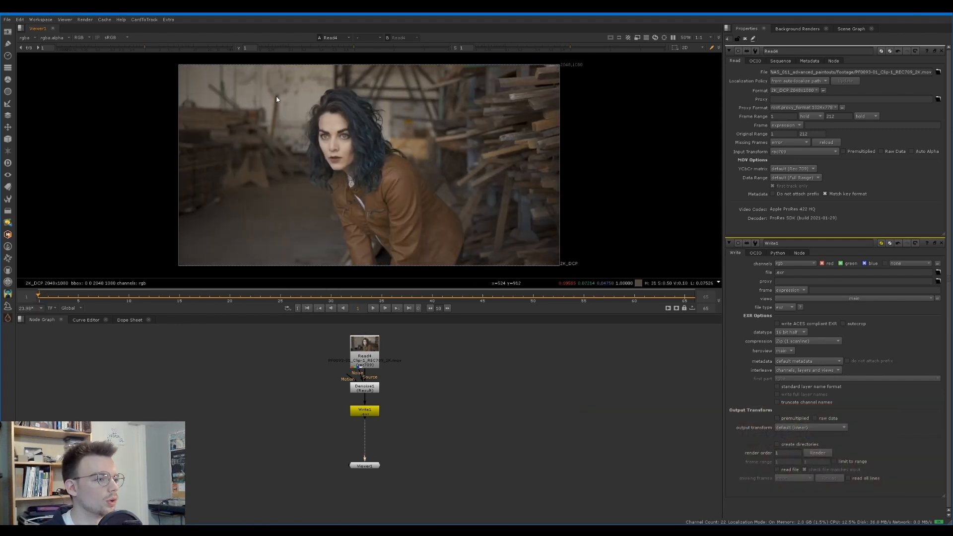
Scrub the warehouse plate between frames 1 and 65 to examine the background behind the woman, stopping at frame 38
left_click(311, 294)
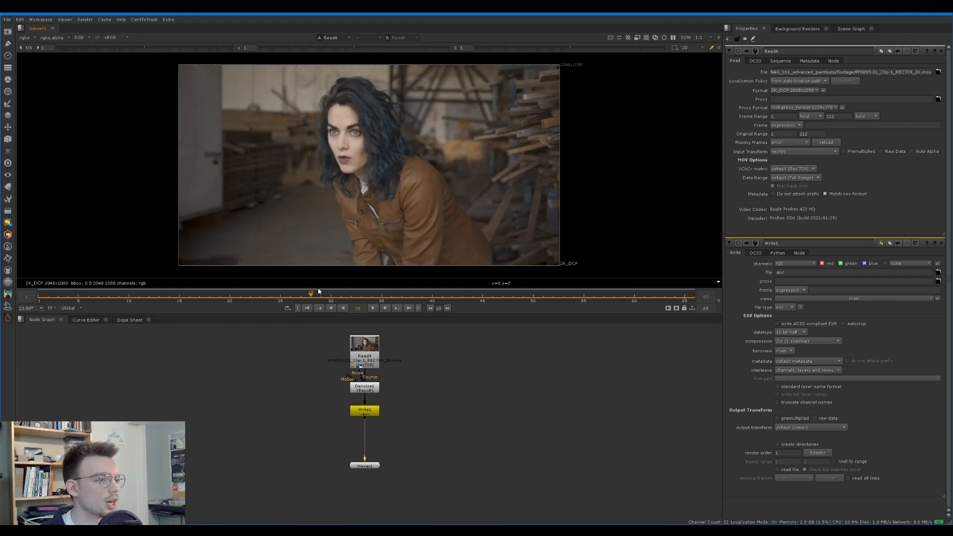
left_click_drag(318, 289, 36, 290)
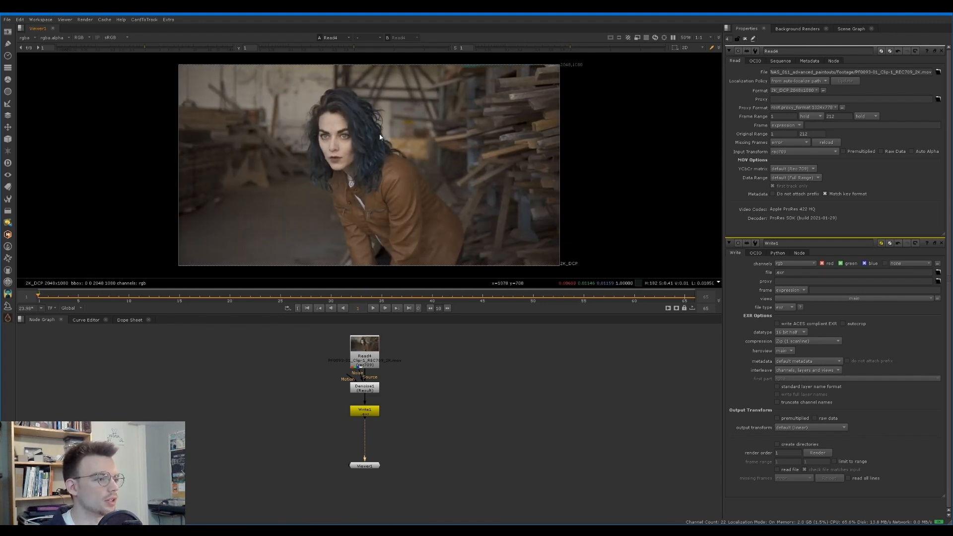
left_click_drag(621, 297, 686, 299)
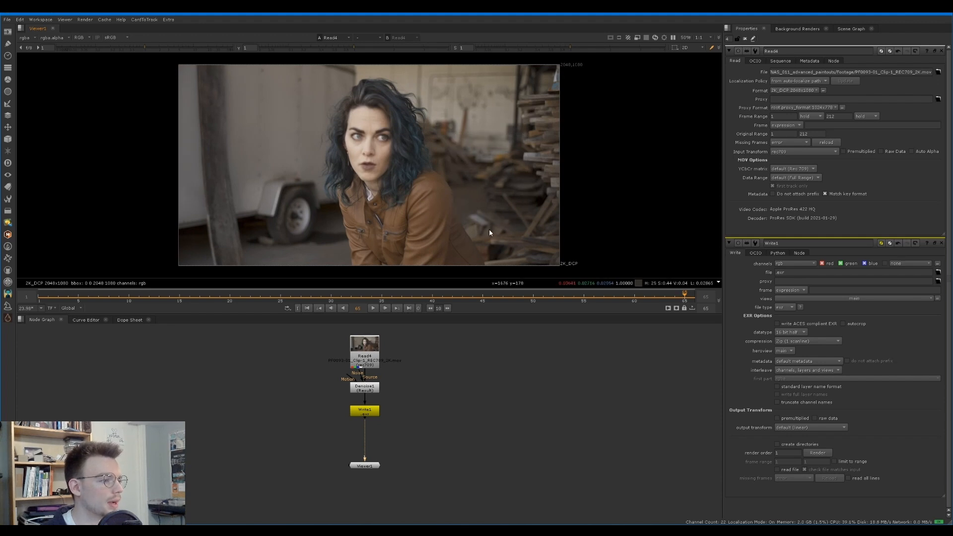
left_click(612, 298)
left_click_drag(298, 300, 674, 267)
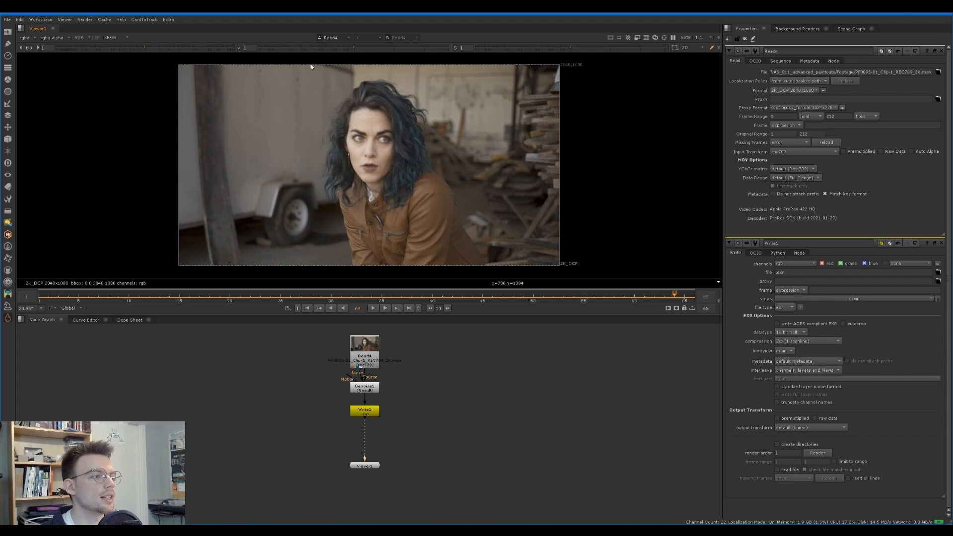
left_click_drag(443, 299, 412, 299)
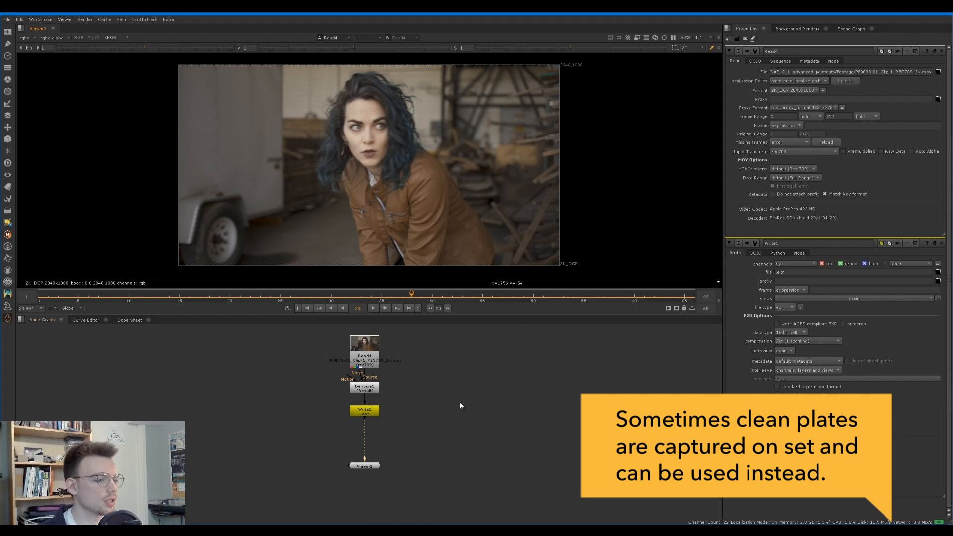
Save the script as NAS_011_advanced_paintouts_comp_v001.nk, overwriting the existing file
key("ctrl+shift+s")
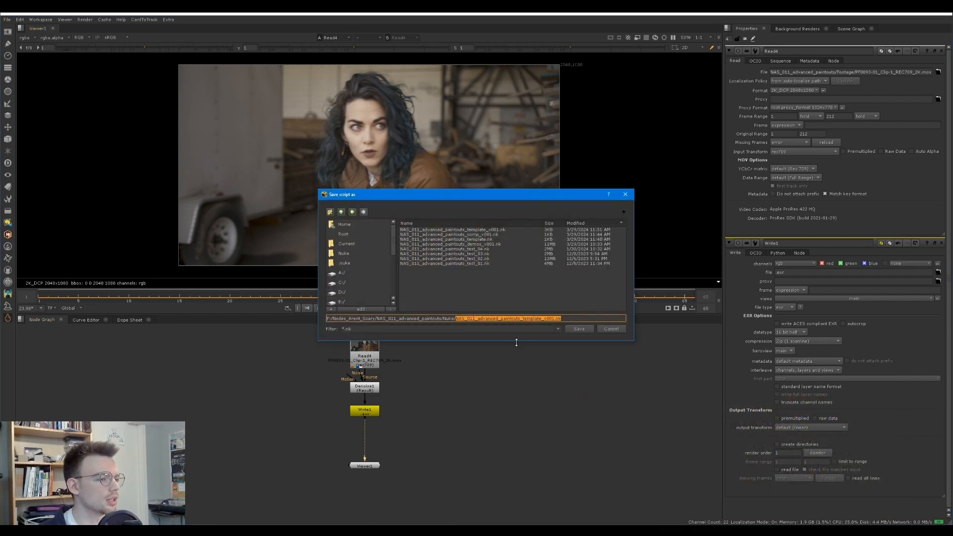
left_click(523, 318)
mouse_move(523, 318)
left_mouse_down()
mouse_move(551, 318)
mouse_move(542, 319)
left_mouse_up()
type("comp")
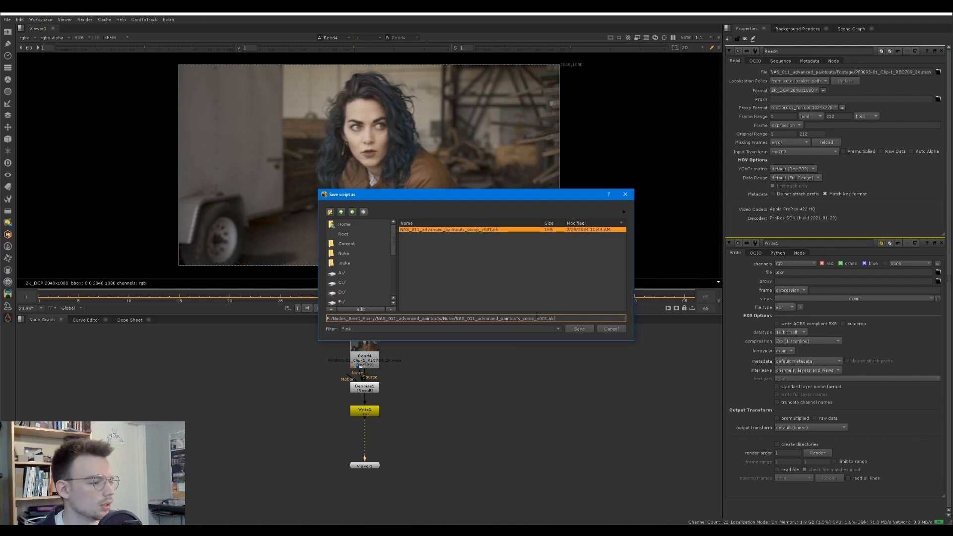
left_click(571, 331)
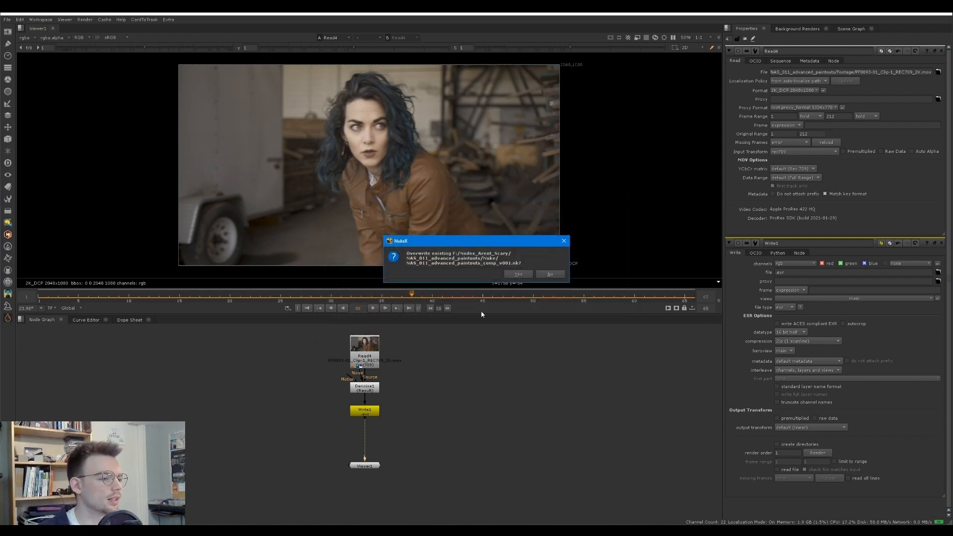
left_click(513, 276)
Set Write1's output to the EXR sequence NAS_011_advanced_paintouts_comp_v001_plate_denoised_v001.###.exr in the plate_denoised_v001 render folder
double_click(364, 411)
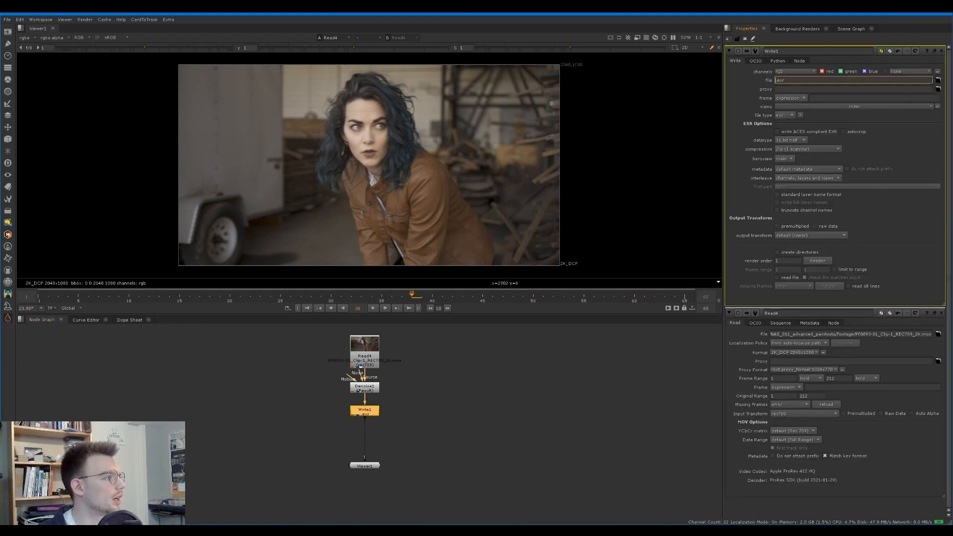
left_click(938, 80)
left_click_drag(403, 198, 521, 302)
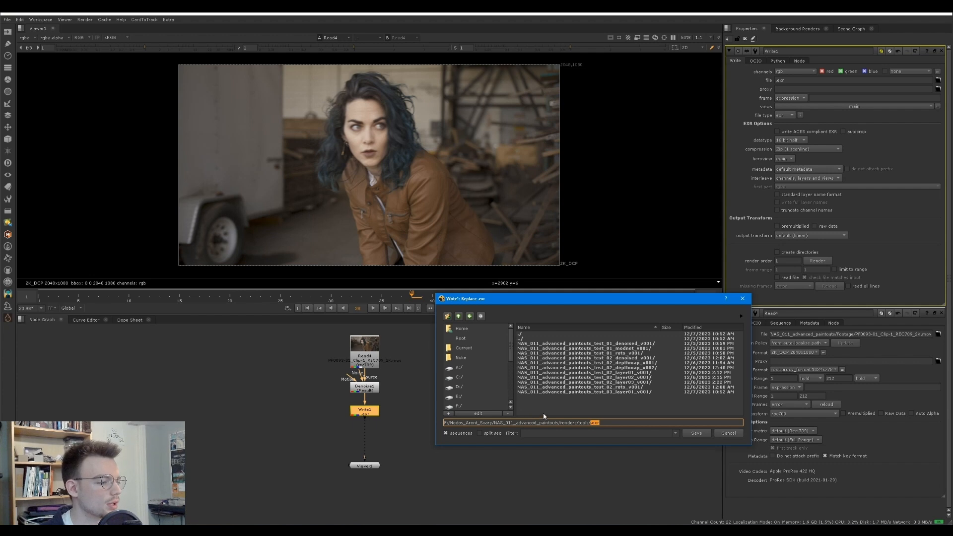
key("ctrl+v")
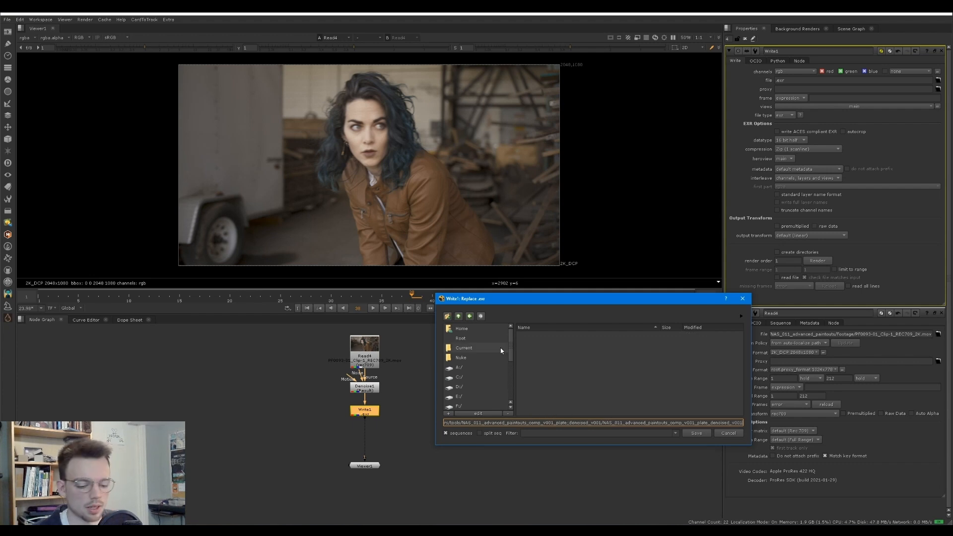
type("####.exr")
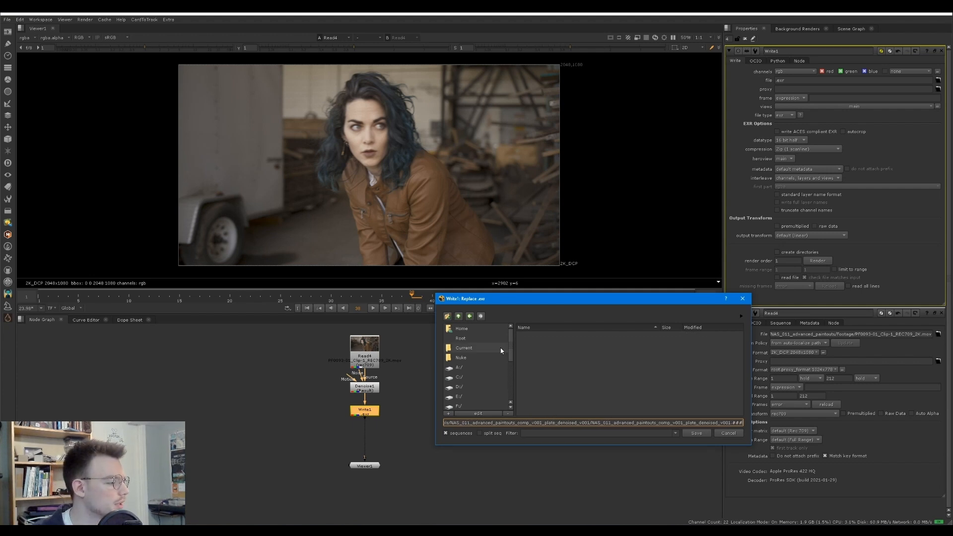
key("Return")
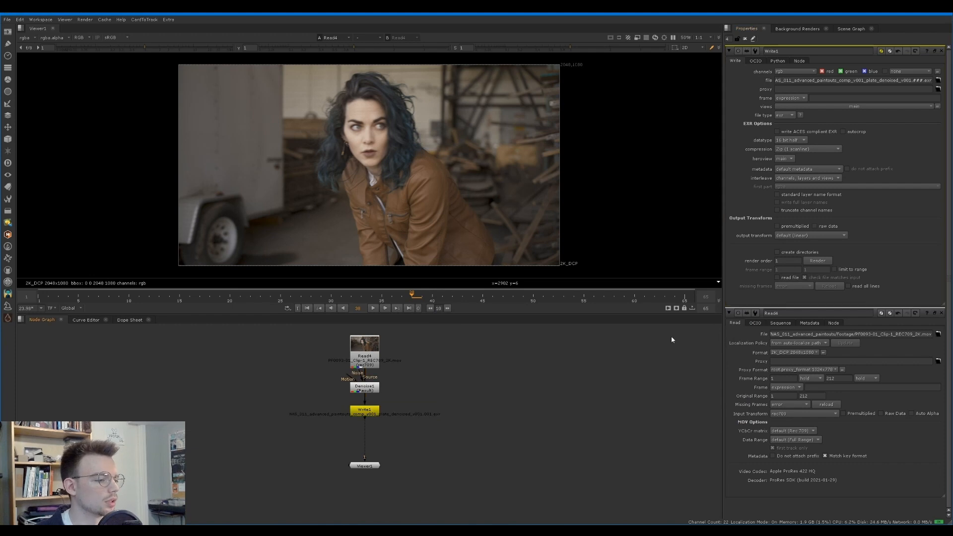
Render the denoised plate from Write1 for frames 1-65
left_click(817, 261)
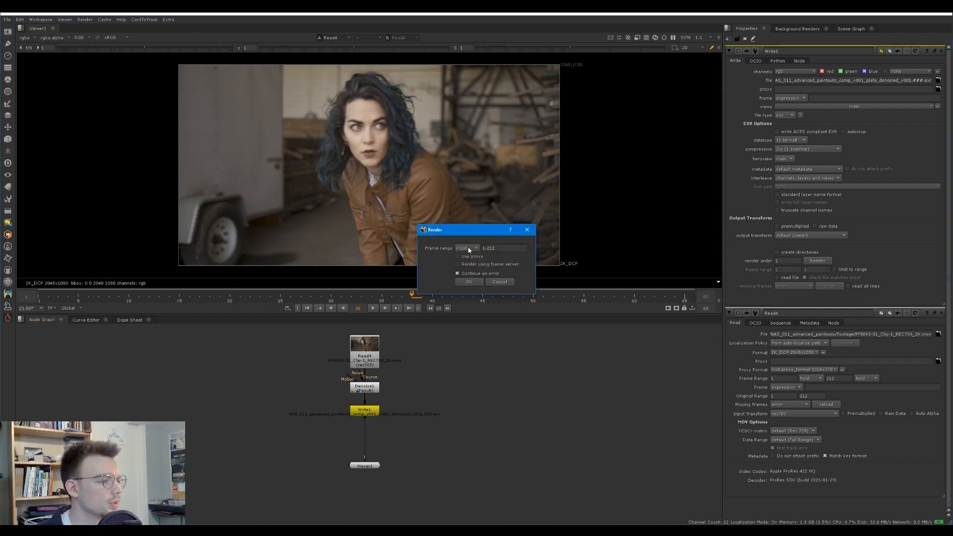
left_click_drag(502, 252, 484, 248)
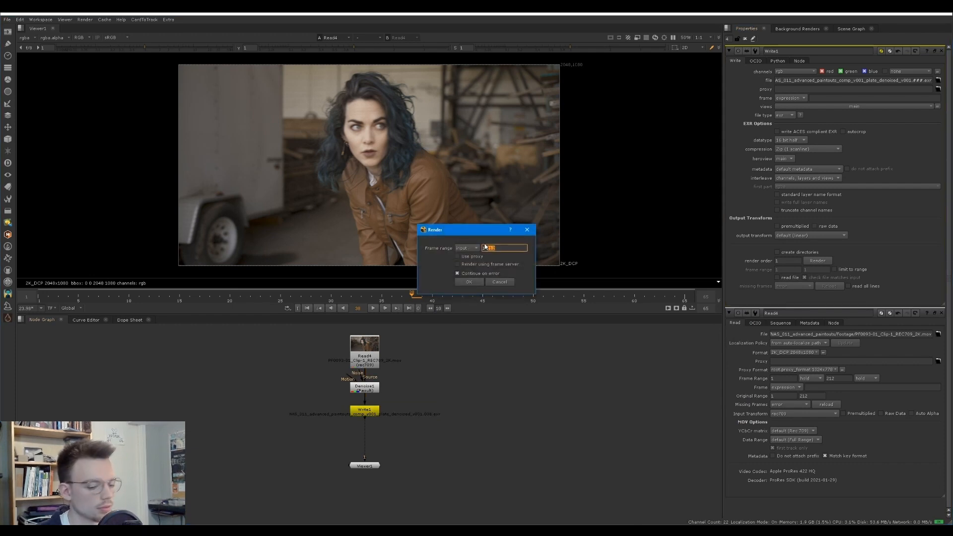
type("-65")
key("Return")
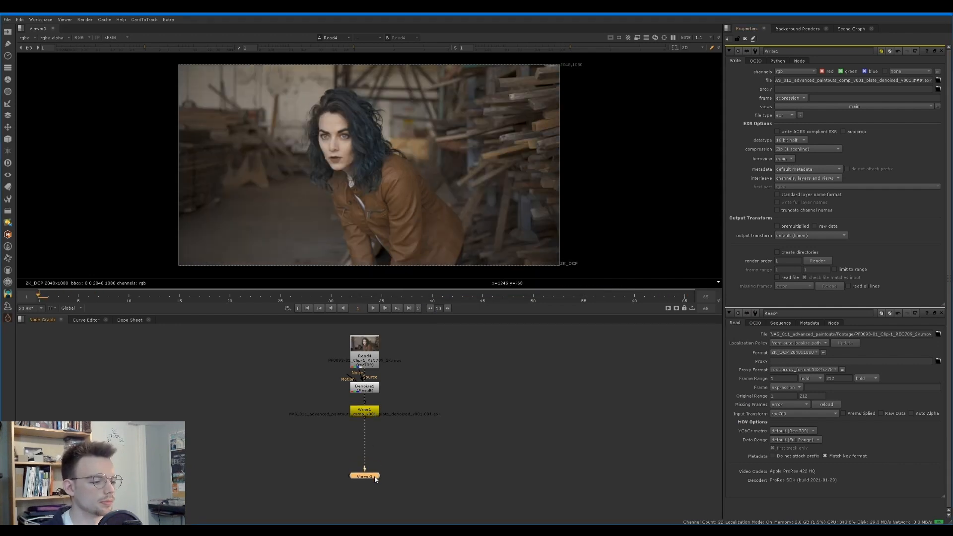
Read in the rendered denoised plate sequence and place its node directly below Write1
key("r")
double_click(432, 230)
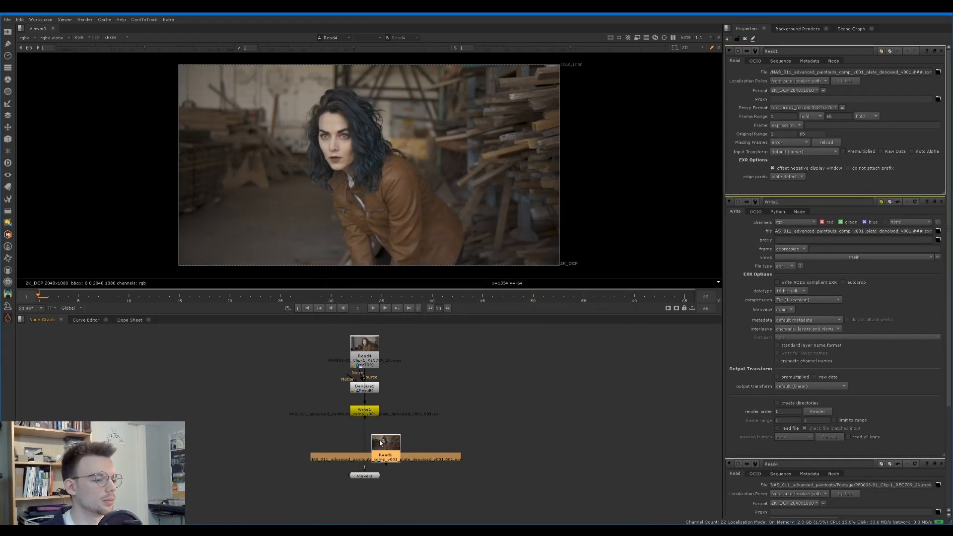
left_click_drag(383, 453, 363, 445)
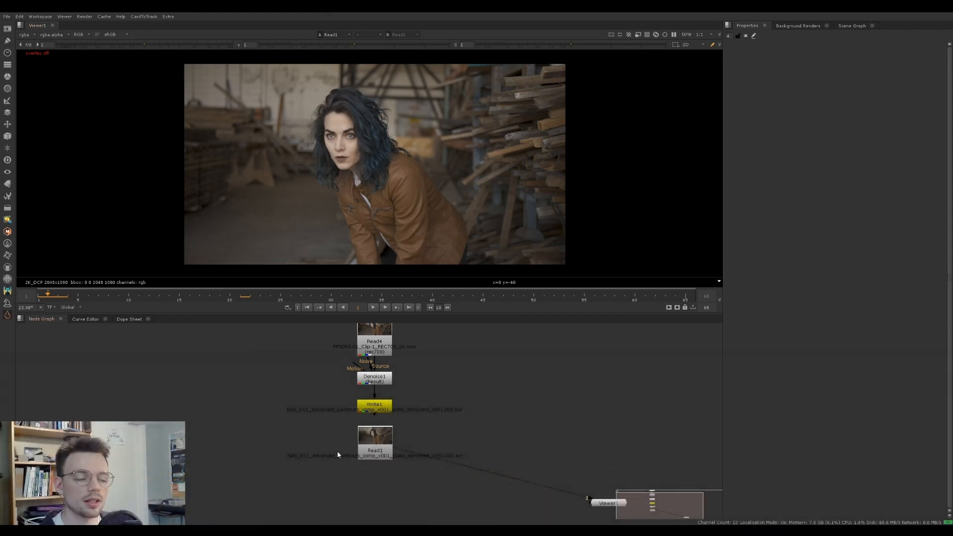
Add a MODNet segmentation node from the Cattery models beneath the denoised plate's Read1 node
middle_click_drag(338, 450, 327, 430)
left_click(328, 434)
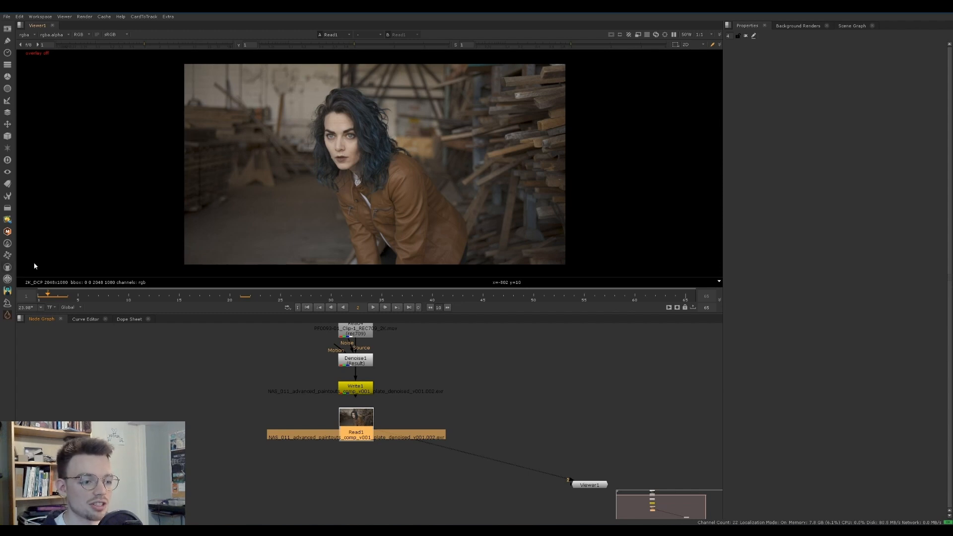
left_click(9, 269)
mouse_move(57, 296)
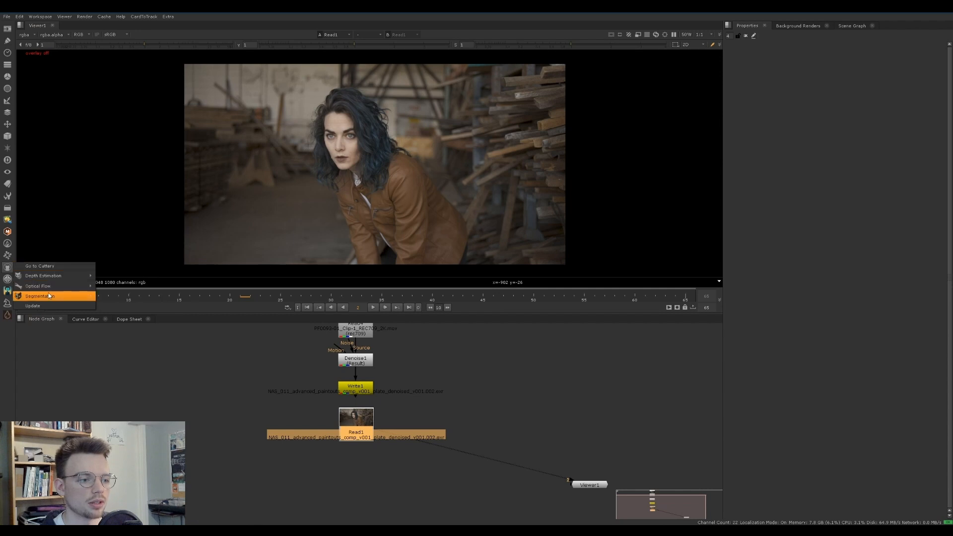
left_click(131, 312)
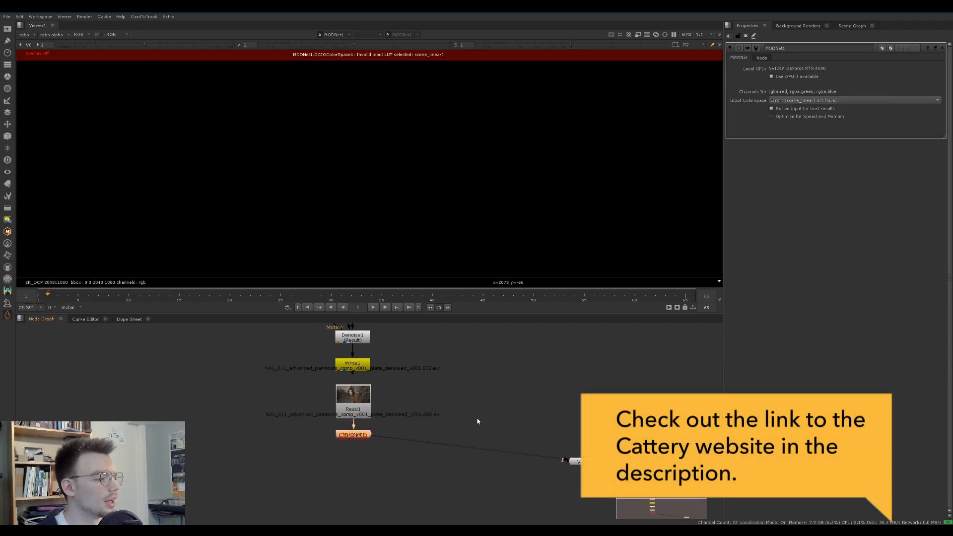
Switch the project's OCIO config to aces_1.2 and back to nuke-default, and close the project settings
key("s")
left_click(792, 84)
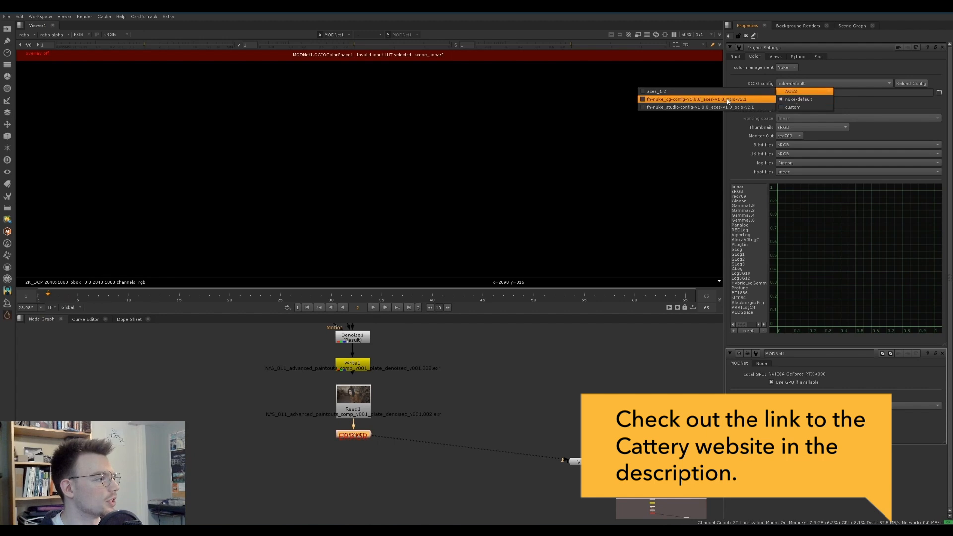
left_click(655, 92)
left_click(794, 84)
left_click(799, 100)
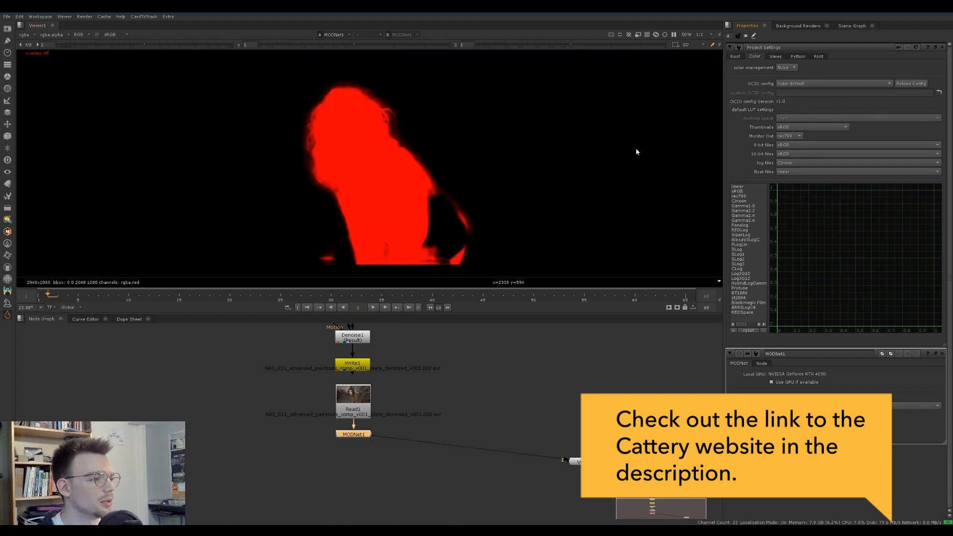
left_click(794, 83)
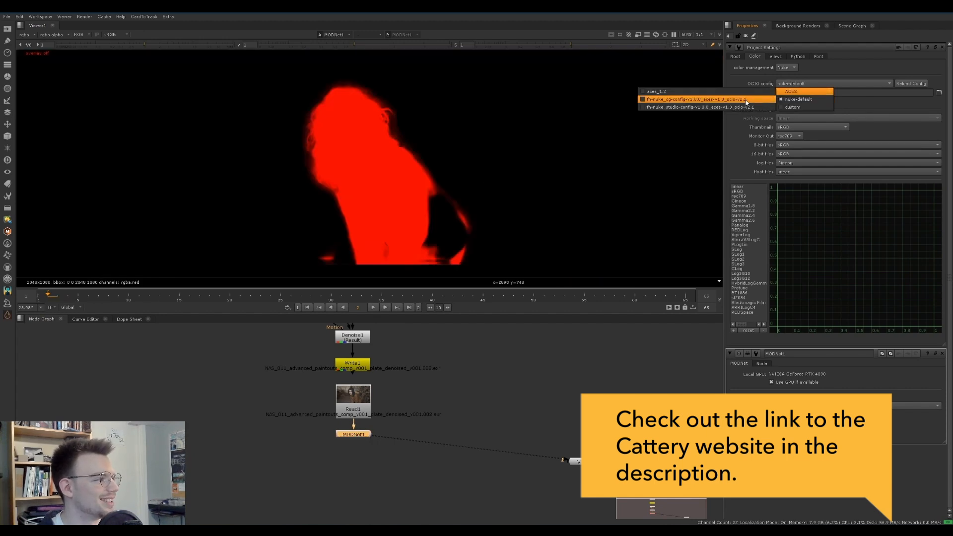
left_click(791, 83)
left_click(942, 48)
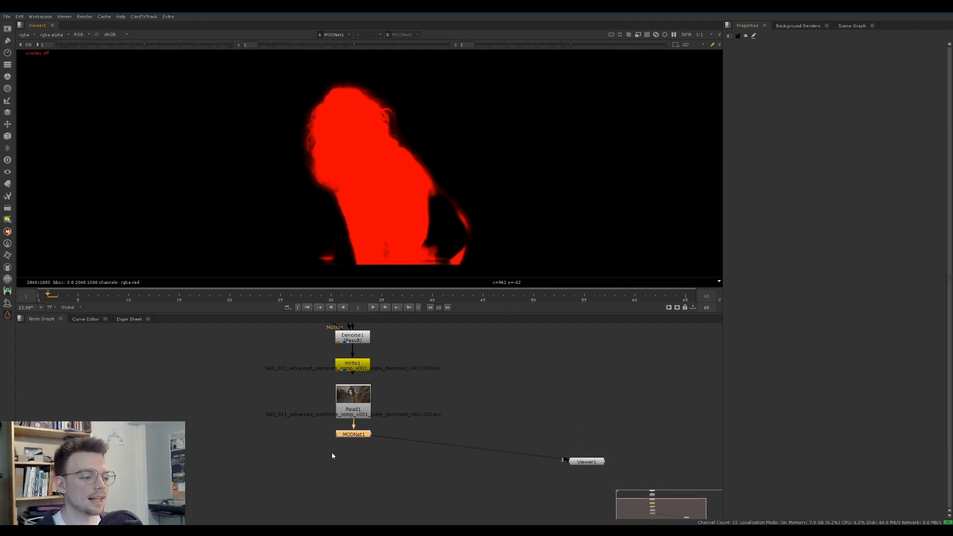
Compare the denoised Read1 plate with the MODNet1 matte by switching the viewer between them
left_click(357, 408)
key("2")
key("1")
key("2")
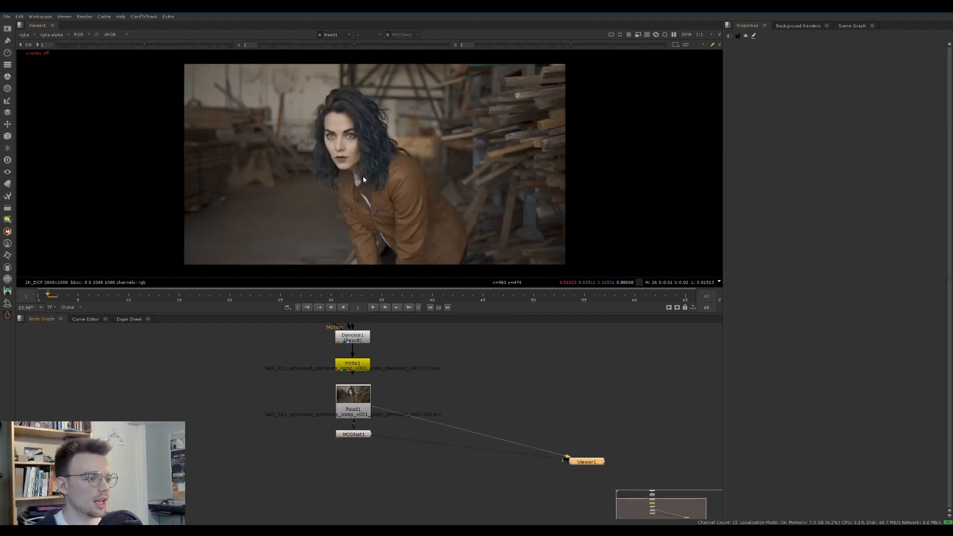
key("1")
key("2")
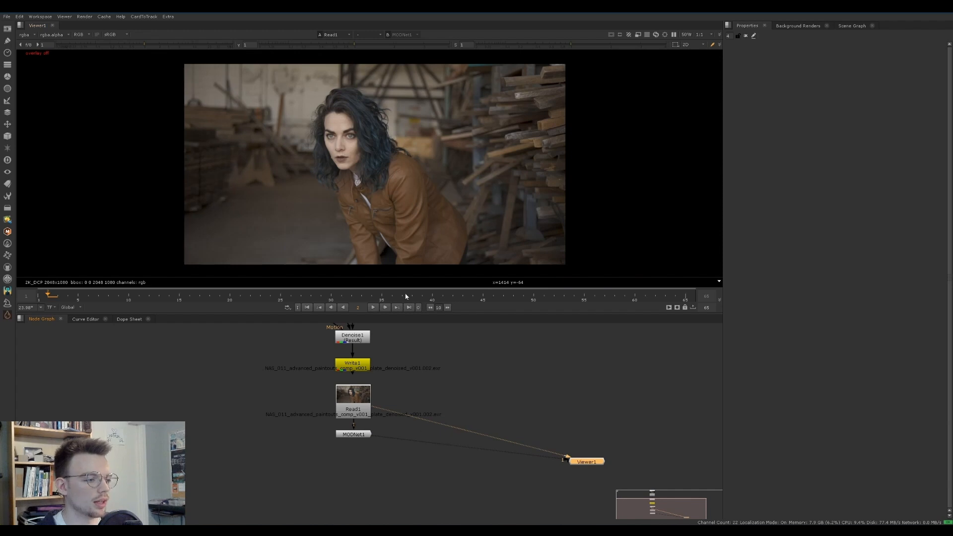
key("1")
key("2")
key("1")
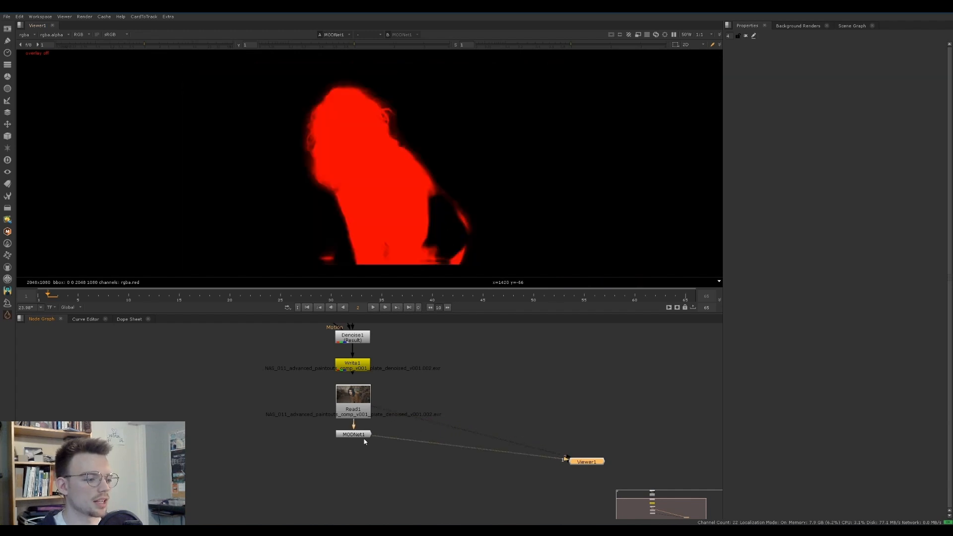
Insert a Clamp node between Read1 and MODNet1 and view the plate, the clamped image and the resulting matte
left_click_drag(361, 435, 361, 445)
left_click(382, 431)
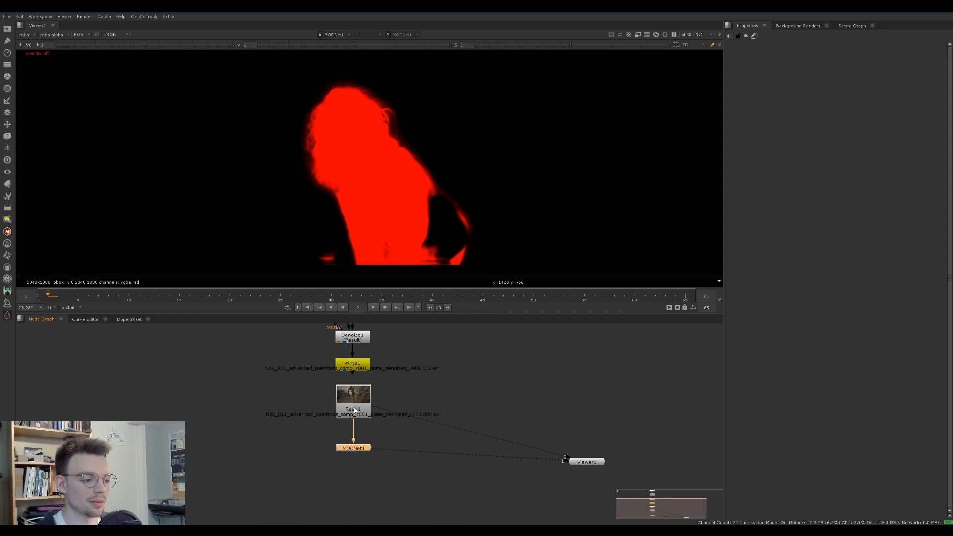
key("Tab")
type("clamp")
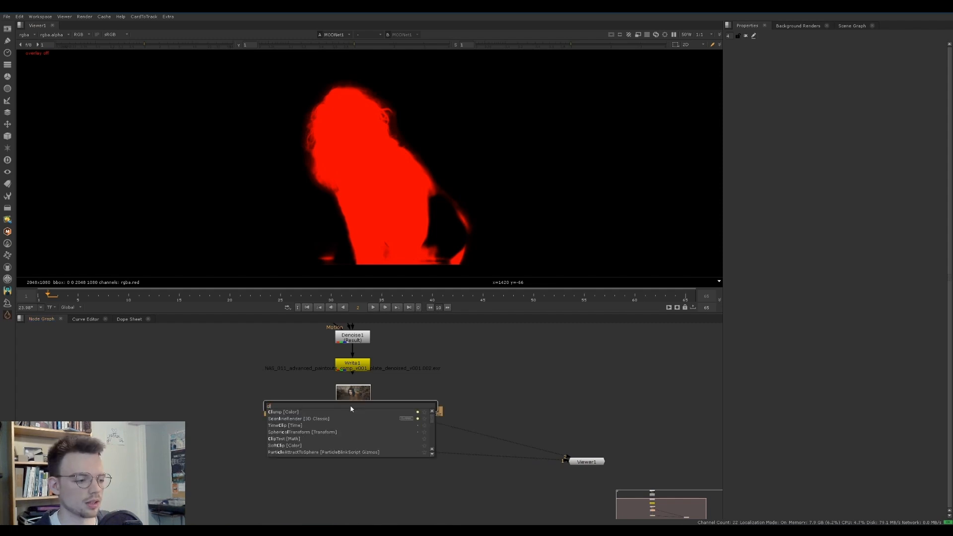
key("Return")
left_click(350, 406)
key("1")
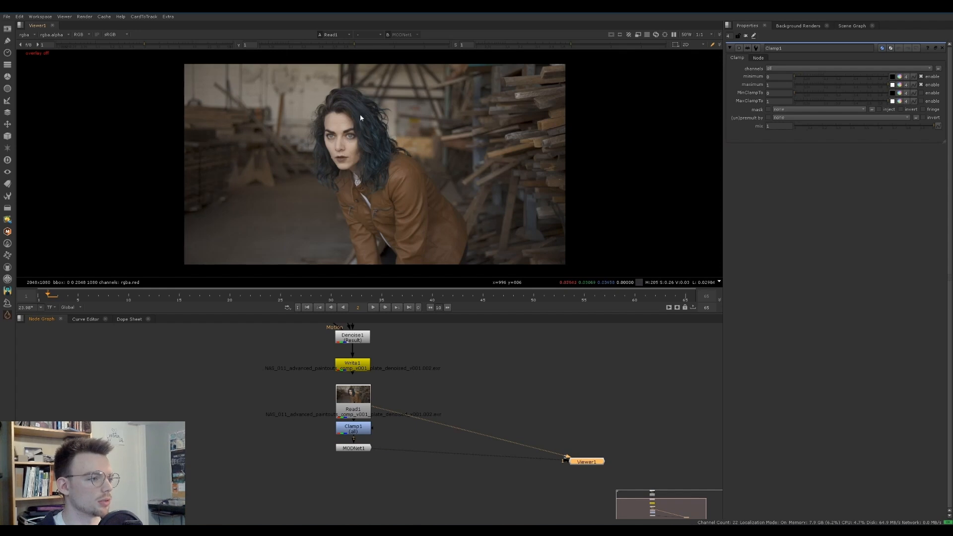
left_click(363, 430)
key("1")
left_click(359, 450)
key("1")
Insert a Grade node between Clamp1 and MODNet1 with white clamp enabled
left_click(356, 433)
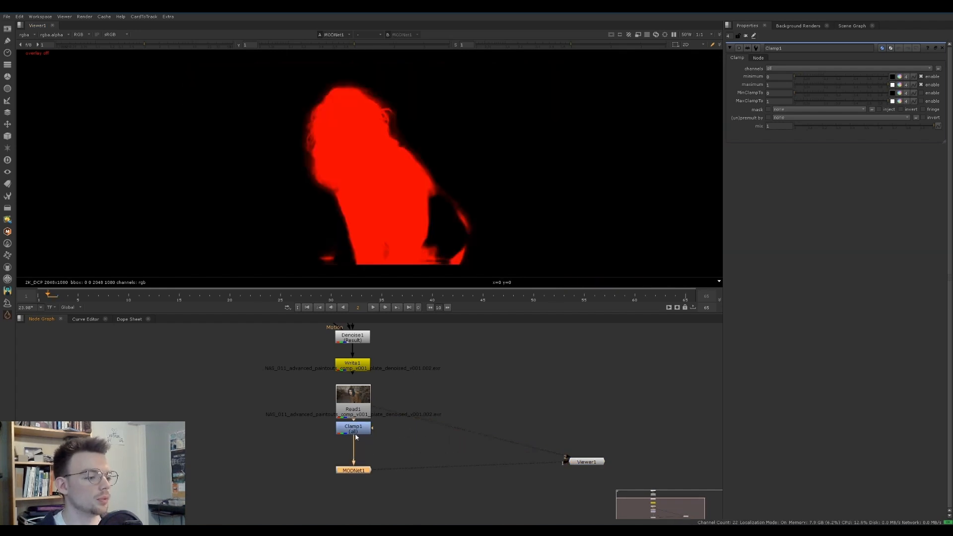
key("g")
key("ctrl+Up")
key("ctrl+Down")
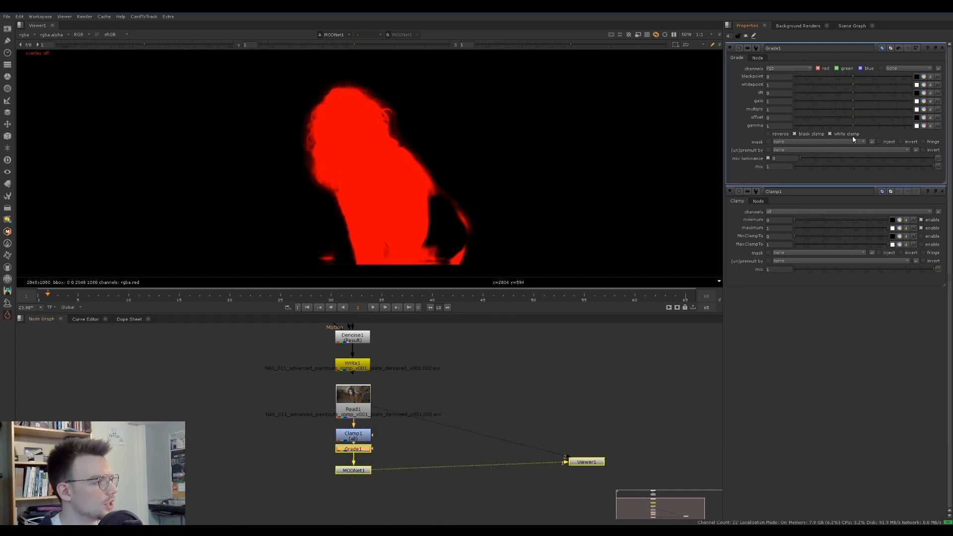
left_click(830, 134)
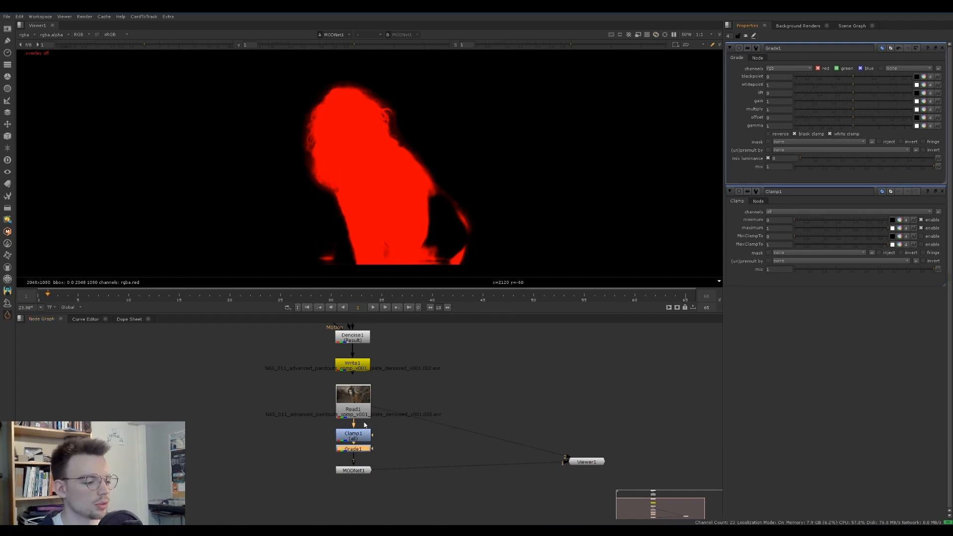
Move Grade1 between Read1 and Clamp1 and set its gamma to 1.5
mouse_move(354, 449)
left_mouse_down()
mouse_move(296, 428)
mouse_move(356, 451)
left_mouse_up()
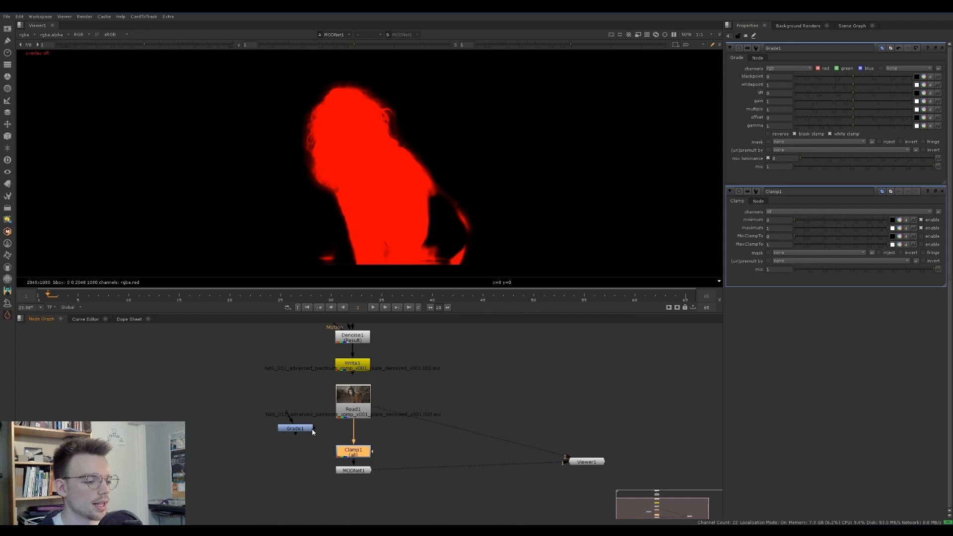
left_click_drag(304, 430, 362, 433)
left_click_drag(855, 129, 868, 124)
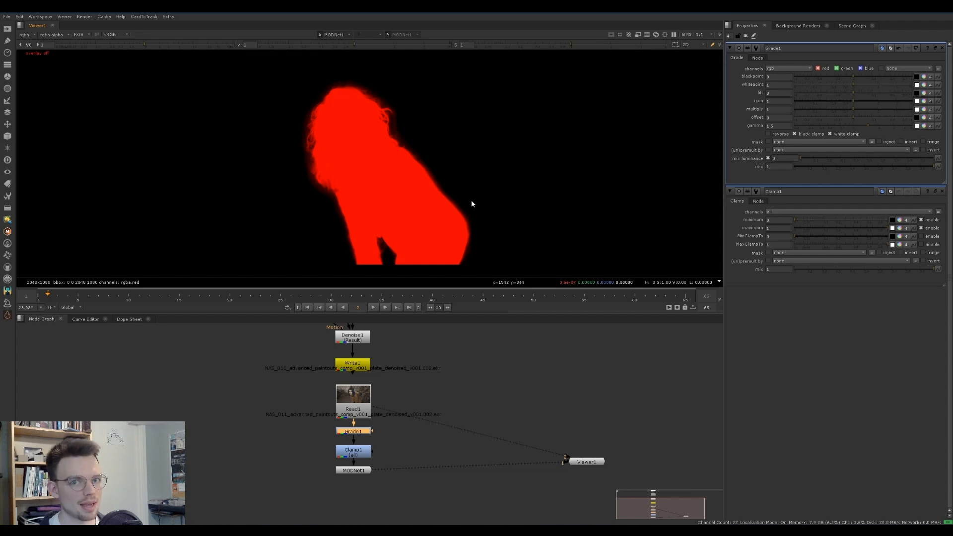
Play back the MODNet matte over the shot to check its edges and holes
key("l")
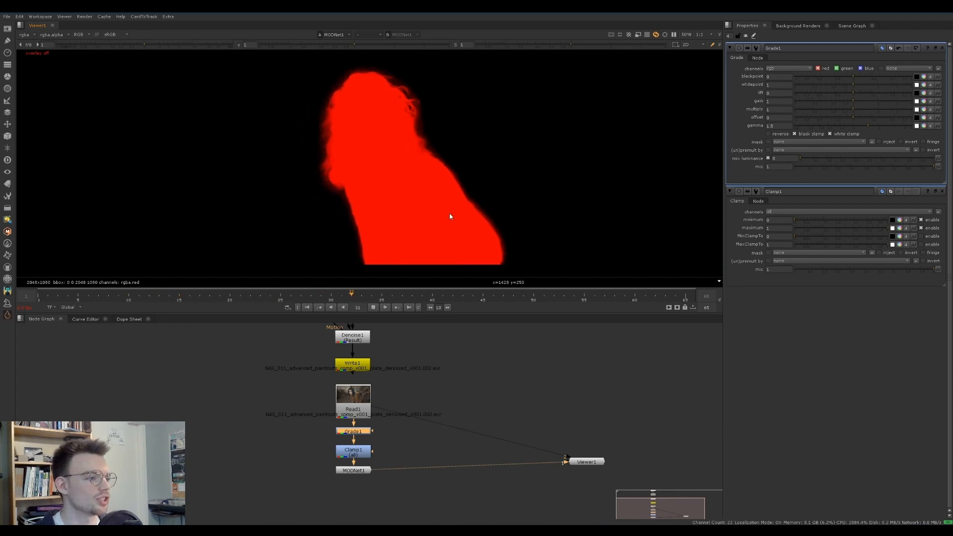
key("k")
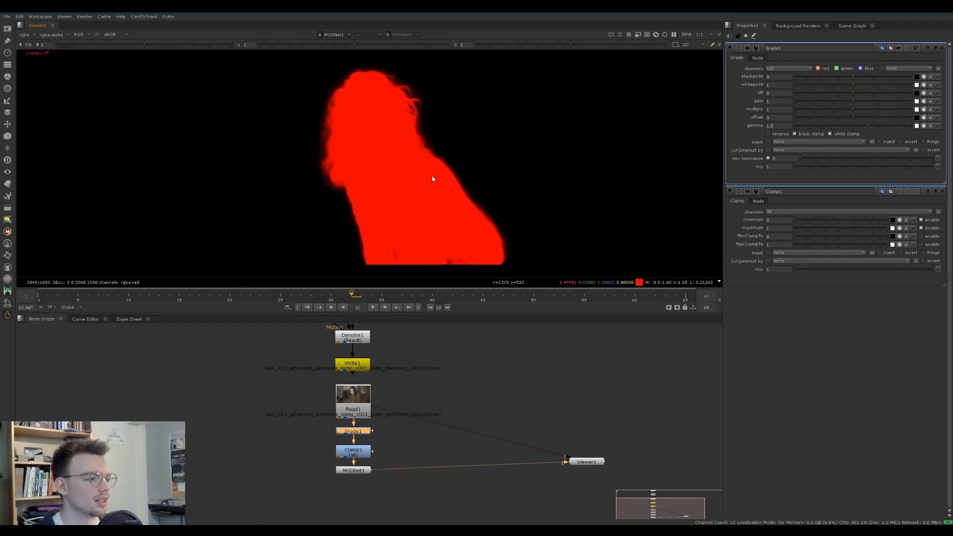
left_click_drag(368, 48, 296, 46)
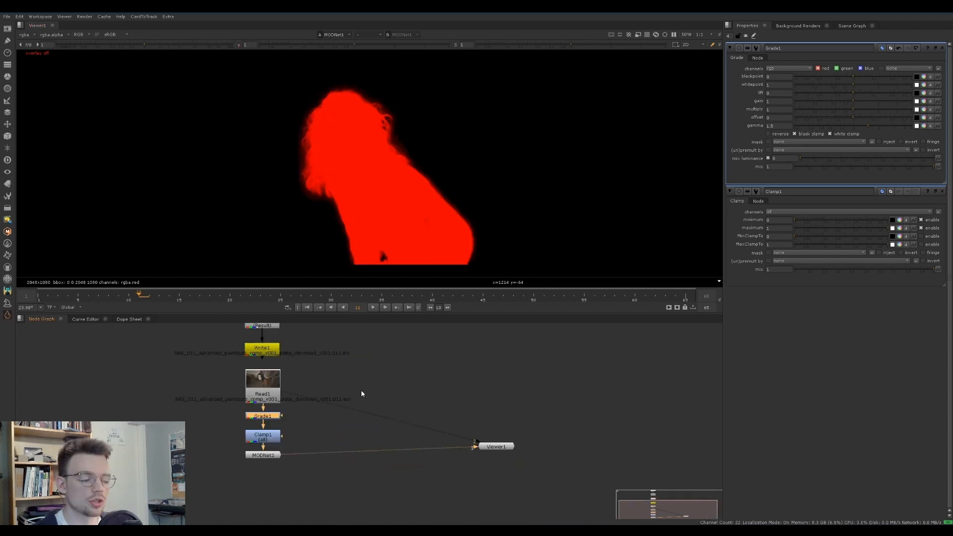
Add a second Grade node below MODNet1 with white clamp enabled, moving Viewer1 further away
left_click_drag(484, 446, 534, 449)
key("g")
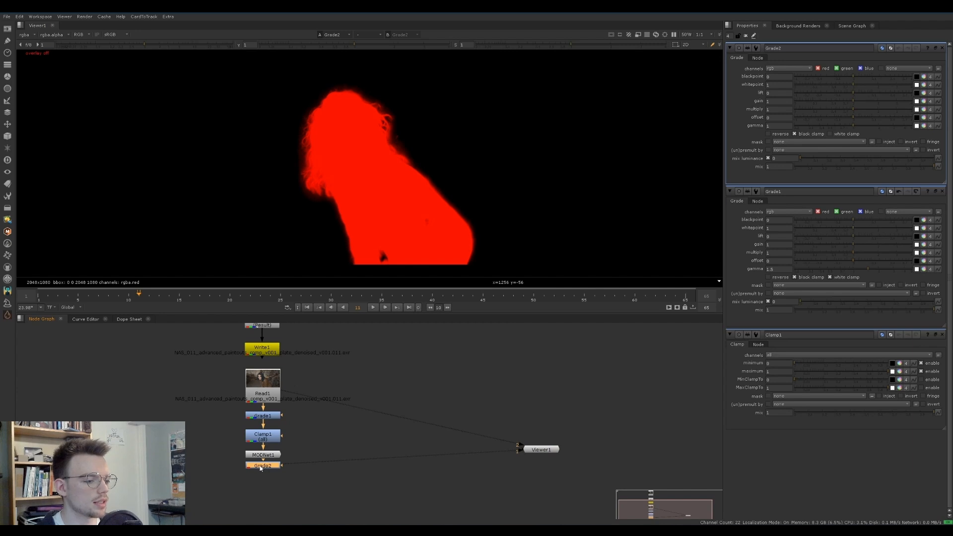
left_click(838, 138)
Set Grade2's whitepoint to 0.72 and blackpoint to 0.06, checking the matte with the viewer gamma
left_click(851, 83)
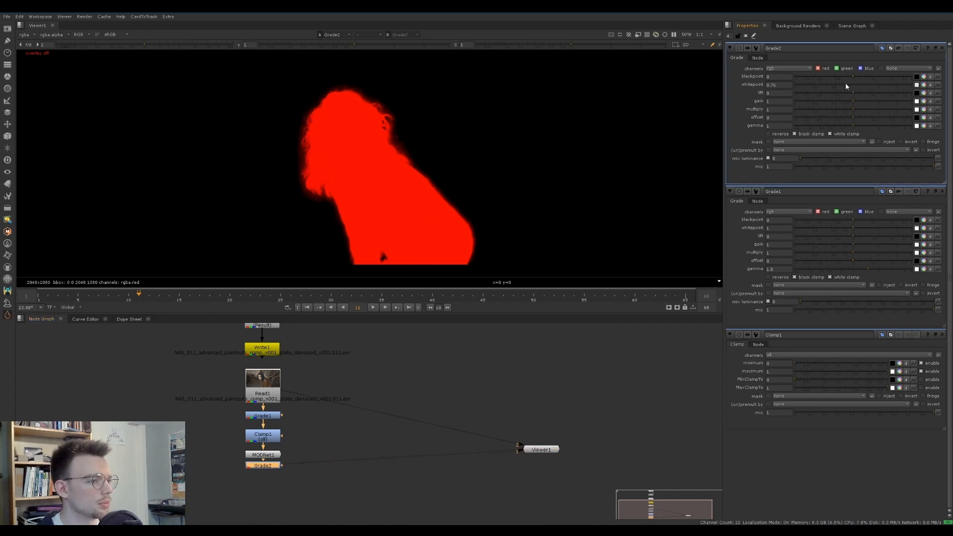
left_click(239, 45)
left_click(851, 83)
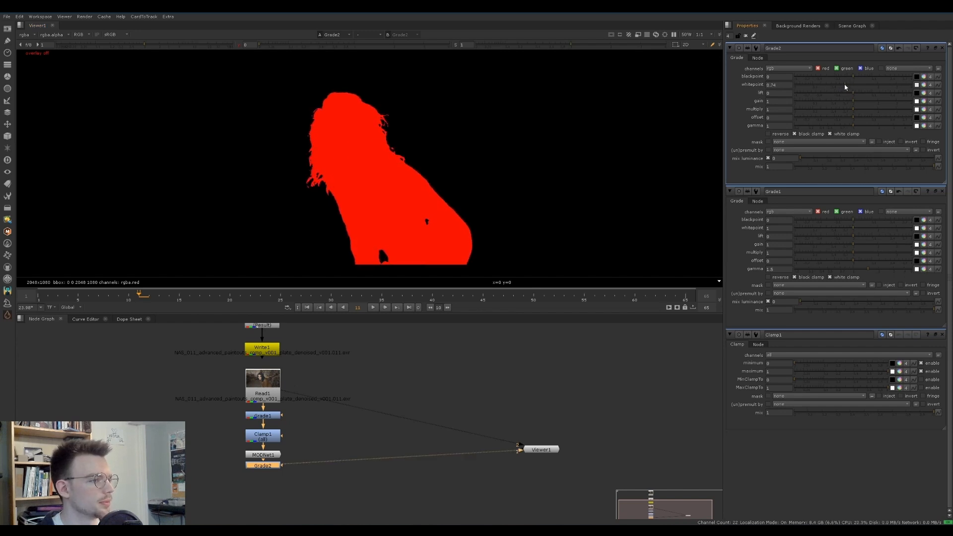
left_click_drag(845, 85, 844, 85)
left_click(239, 45)
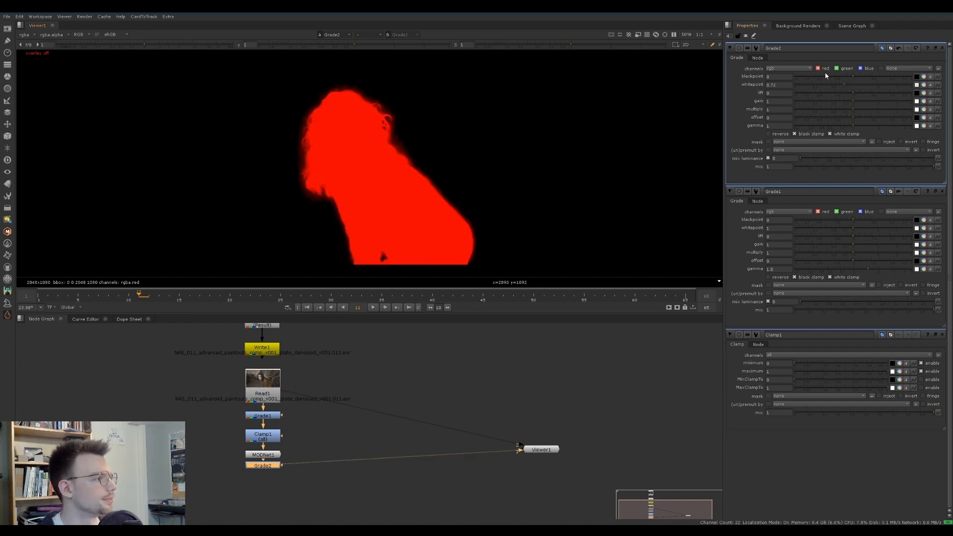
left_click(862, 77)
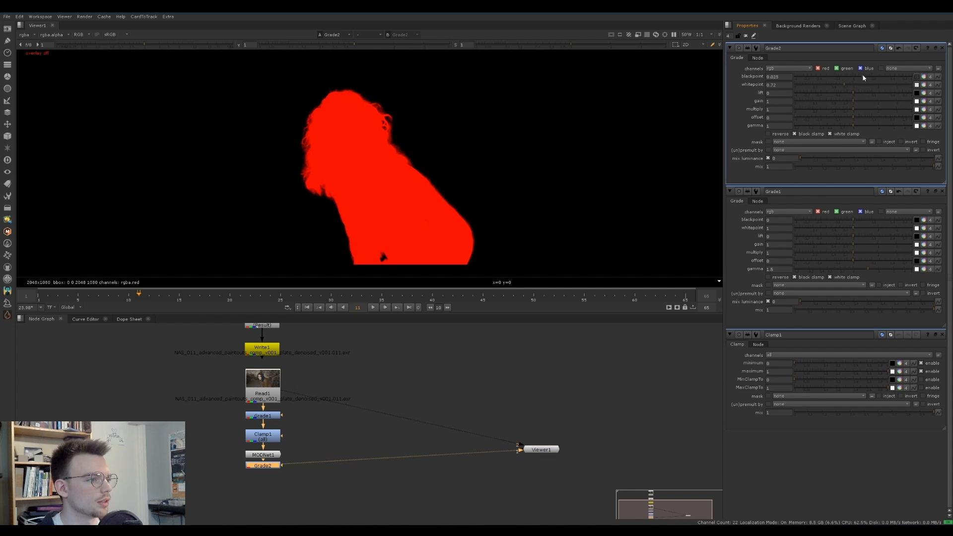
left_click(865, 77)
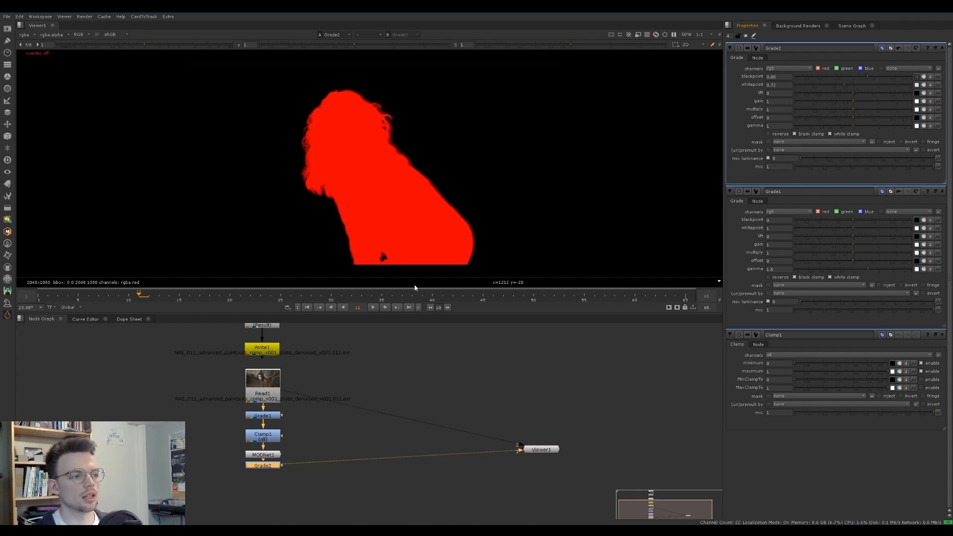
Add a Copy node that copies Grade2's rgba.red into rgba.alpha of the Read1 plate
left_click(318, 444)
key("k")
left_click_drag(318, 445, 334, 466)
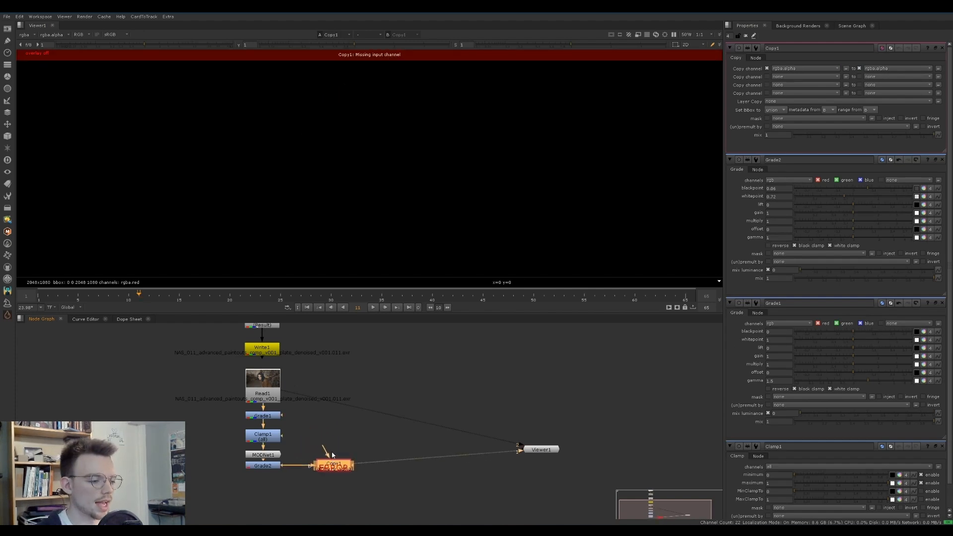
left_click_drag(254, 380, 254, 382)
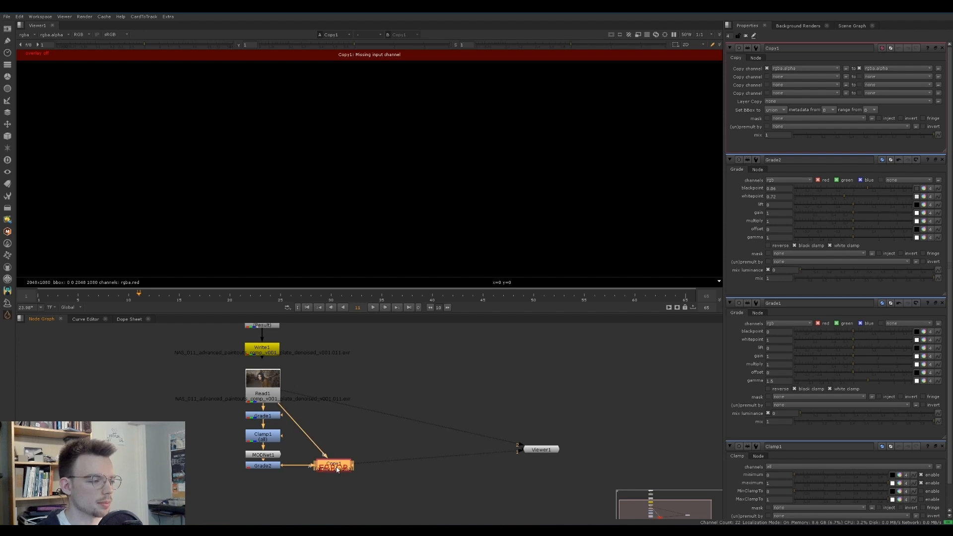
left_click(795, 69)
left_click(795, 83)
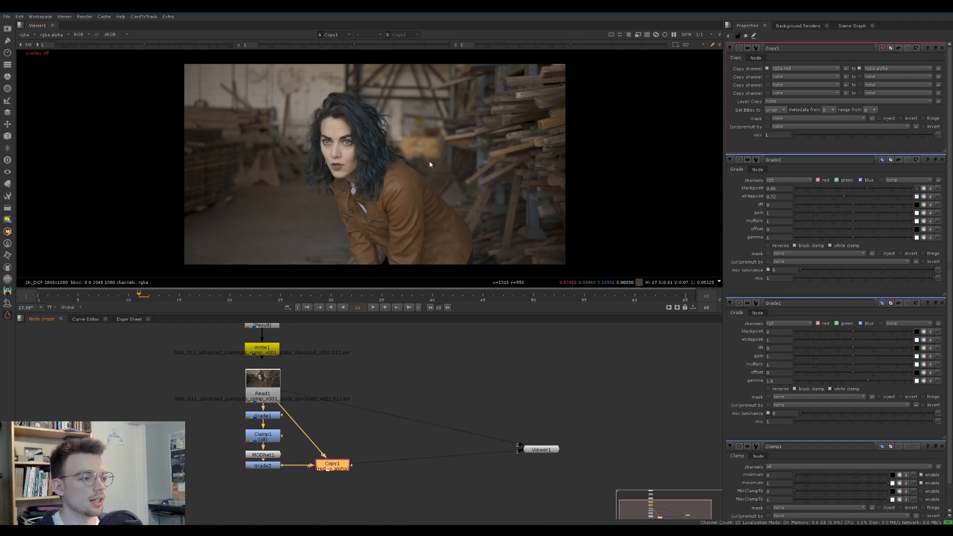
Check the matte overlay on the plate across frames 5 to 10, closing all node properties
key("m")
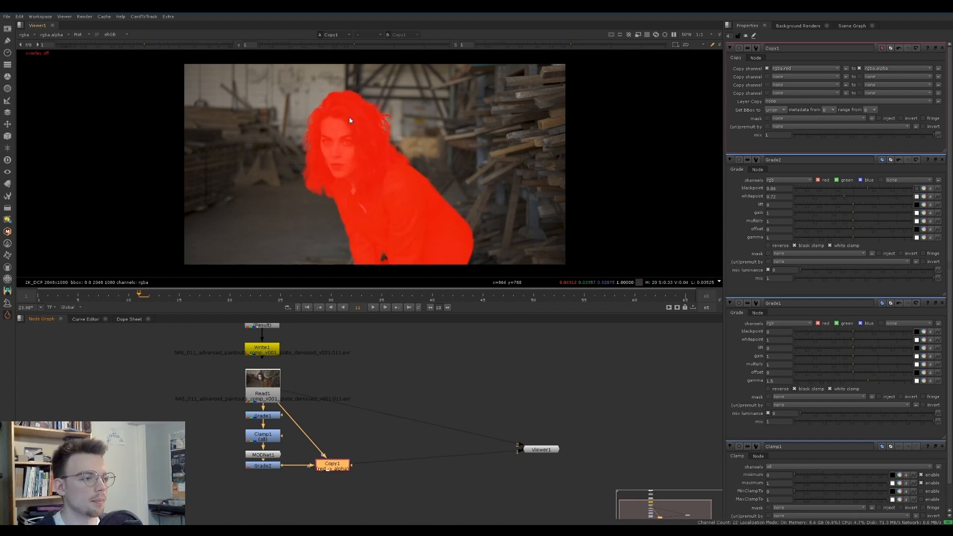
key("m")
key("m")
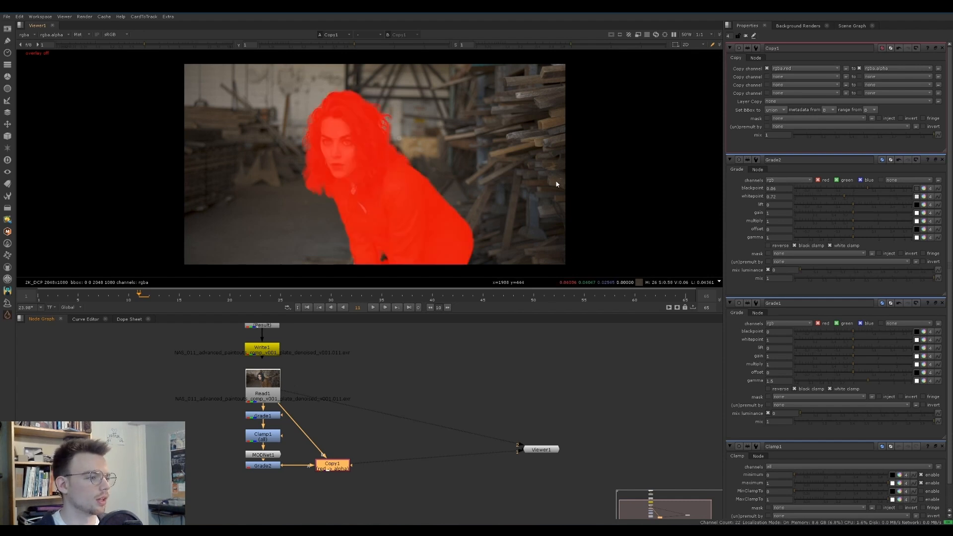
key("m")
left_click(942, 49, "ctrl")
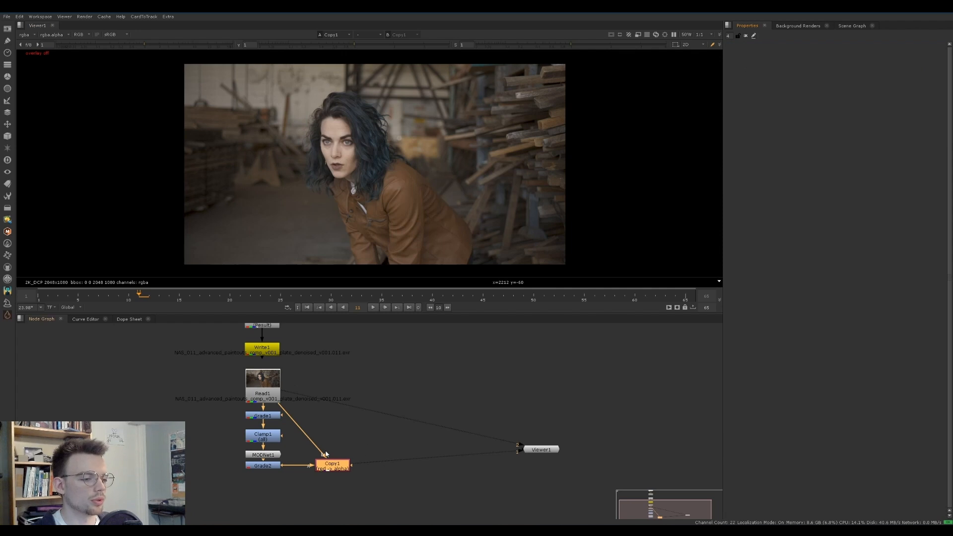
key("m")
left_click(107, 298)
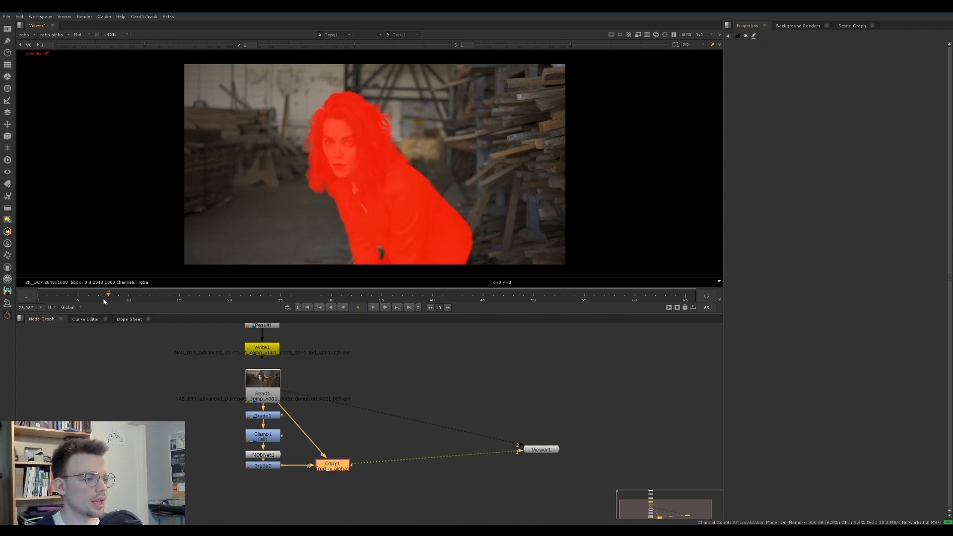
mouse_move(94, 299)
left_mouse_down()
mouse_move(43, 298)
mouse_move(80, 295)
left_mouse_up()
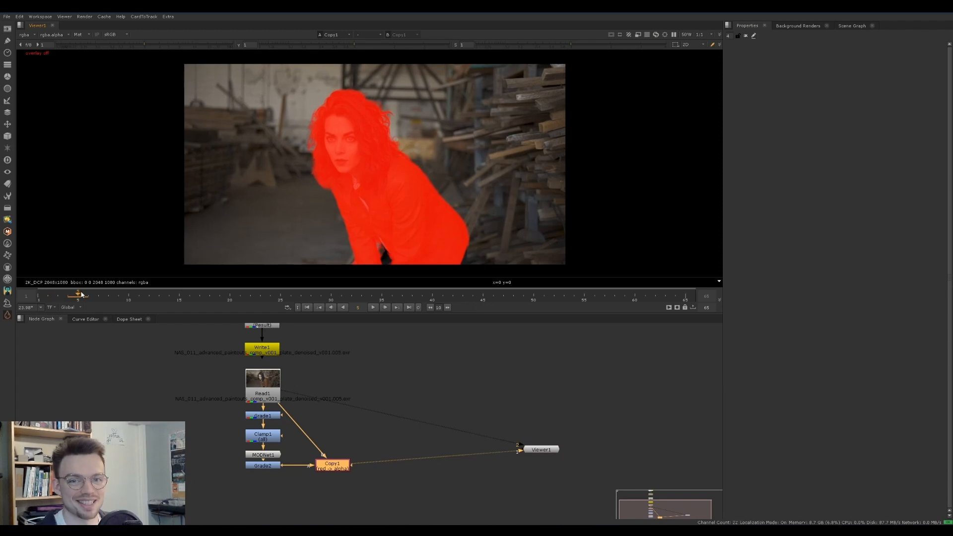
left_click_drag(78, 296, 121, 302)
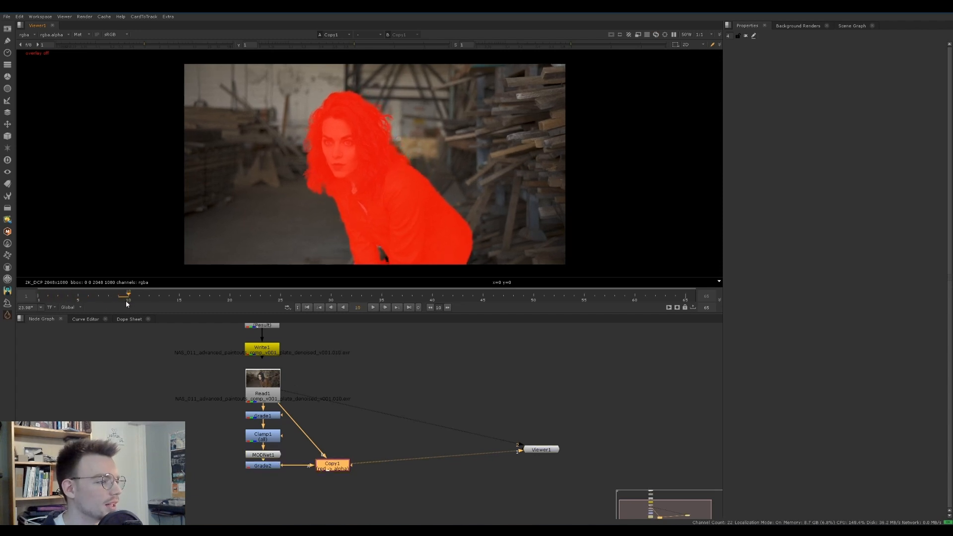
Examine the matte edges around the arm gap and jacket at frame 9, toggling the matte overlay
scroll(383, 249, "up", 5)
scroll(293, 205, "down", 3)
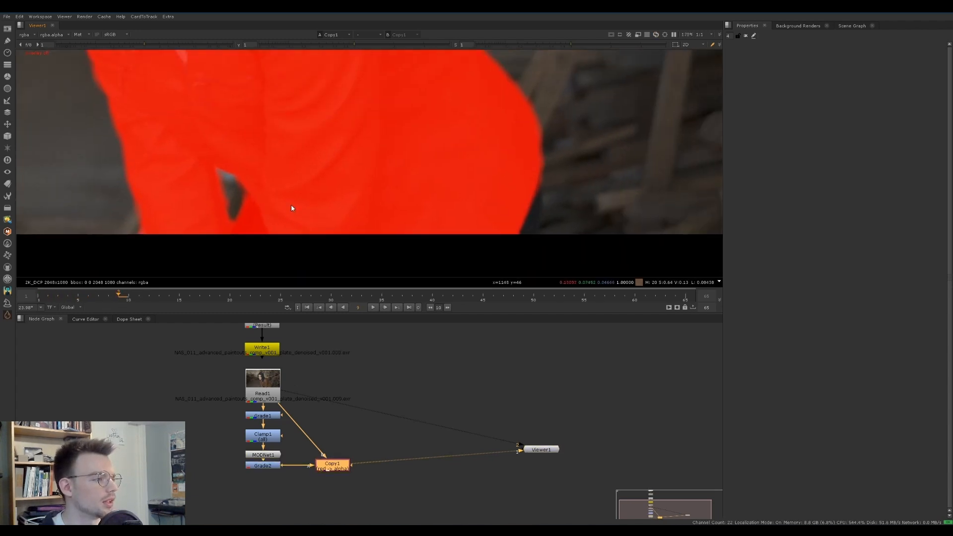
key("m")
key("m")
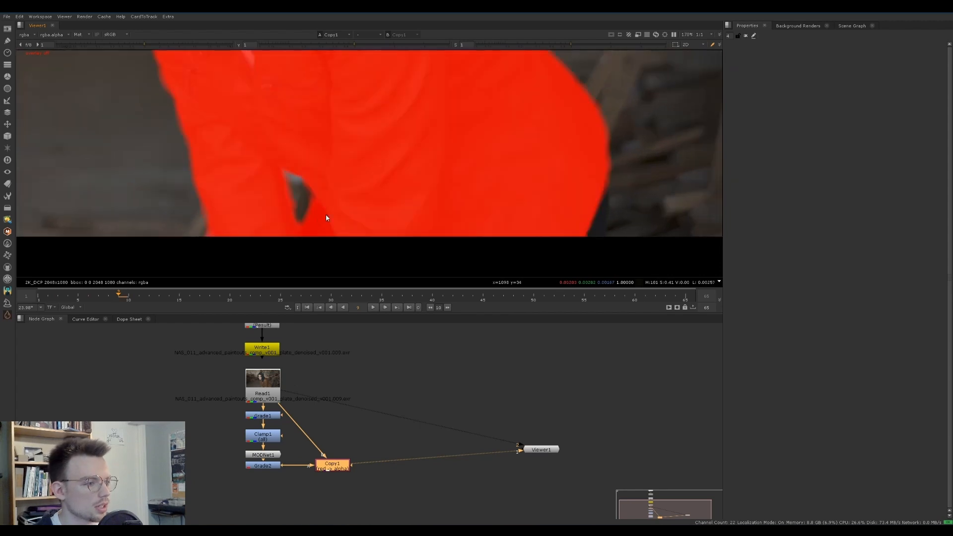
key("m")
scroll(463, 187, "up", 5)
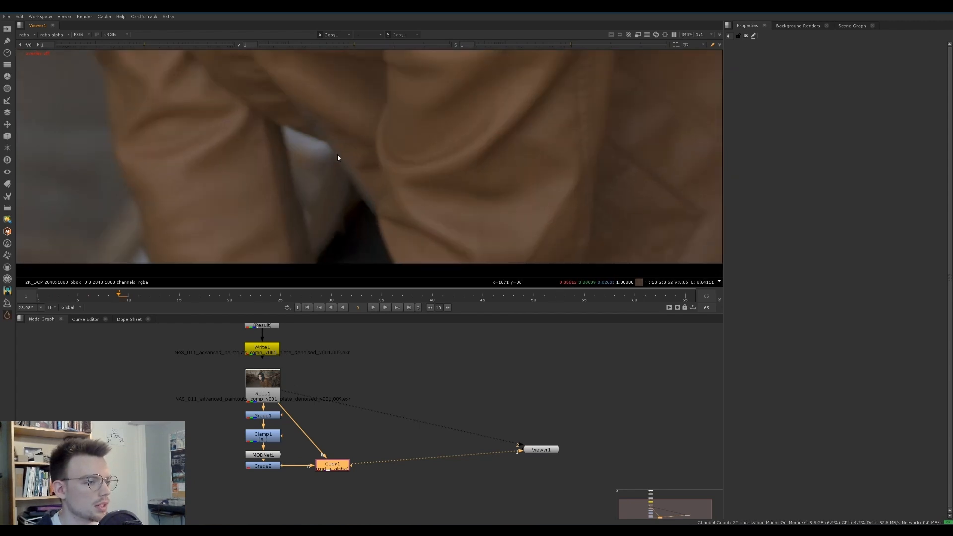
scroll(447, 174, "down", 3)
scroll(462, 176, "up", 1)
key("m")
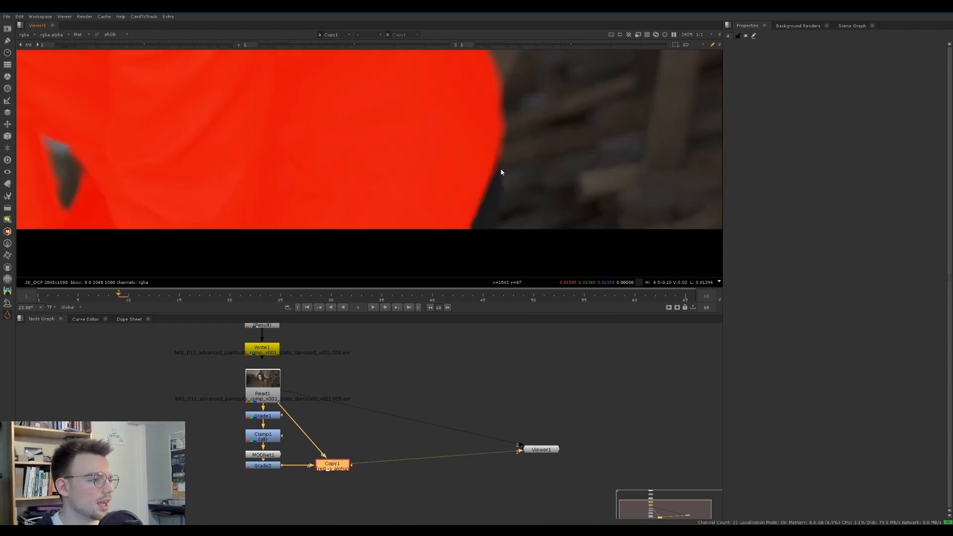
middle_click_drag(305, 206, 404, 204)
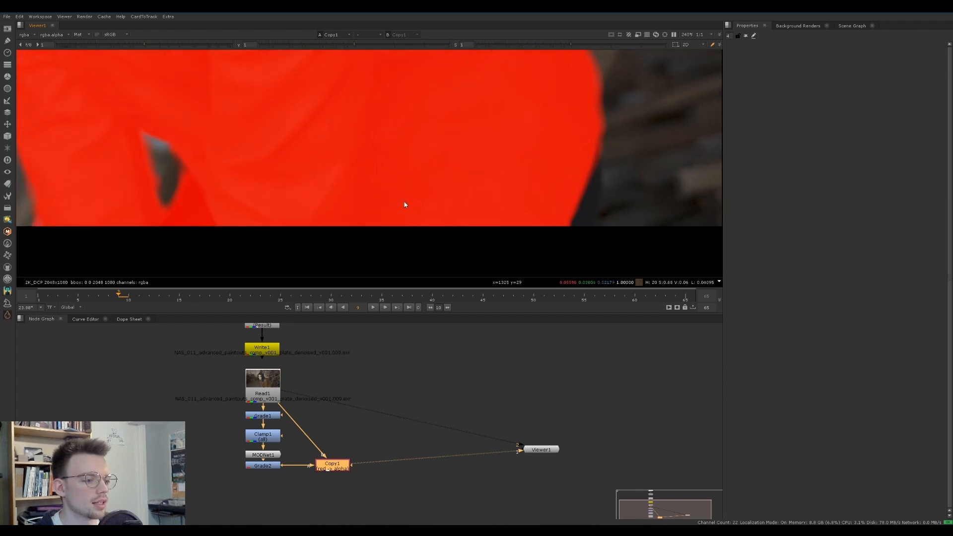
Add a FrameHold at frame 9 below the Copy node and insert a Roto node between the two
key("Tab")
type("framehold")
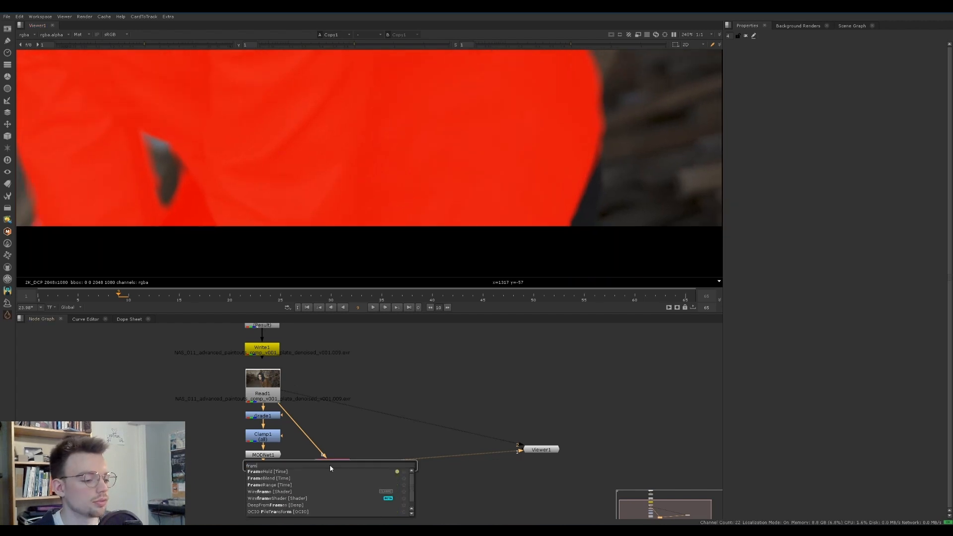
key("Return")
left_click(339, 466)
key("o")
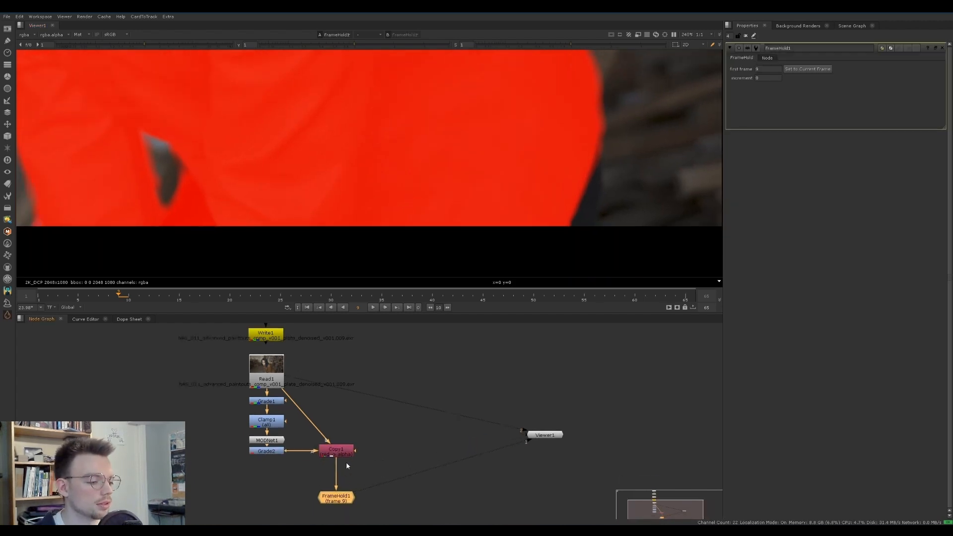
left_click(345, 436)
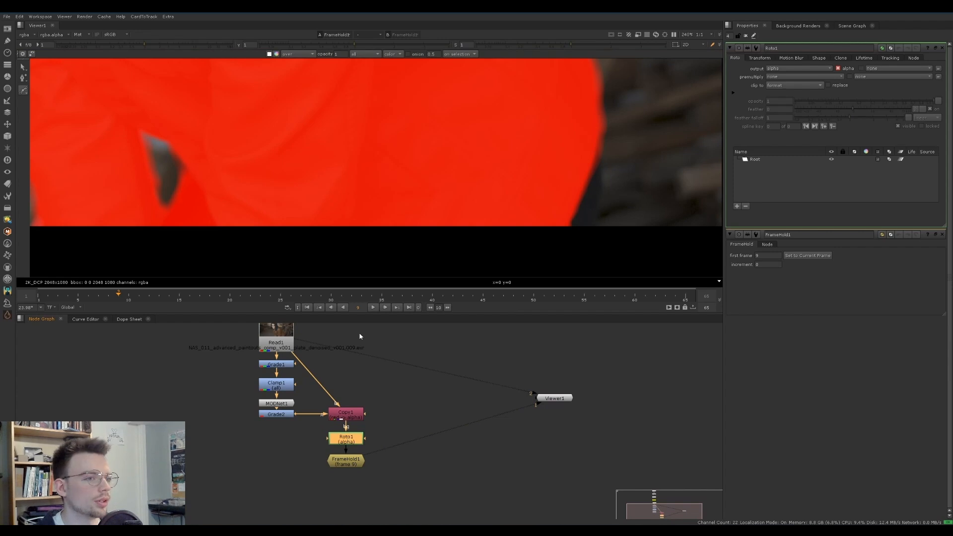
Draw a closed Bezier roto shape over the missing lower edge of the jacket and set its feather to 3
left_click(596, 141)
left_click_drag(598, 200, 594, 218)
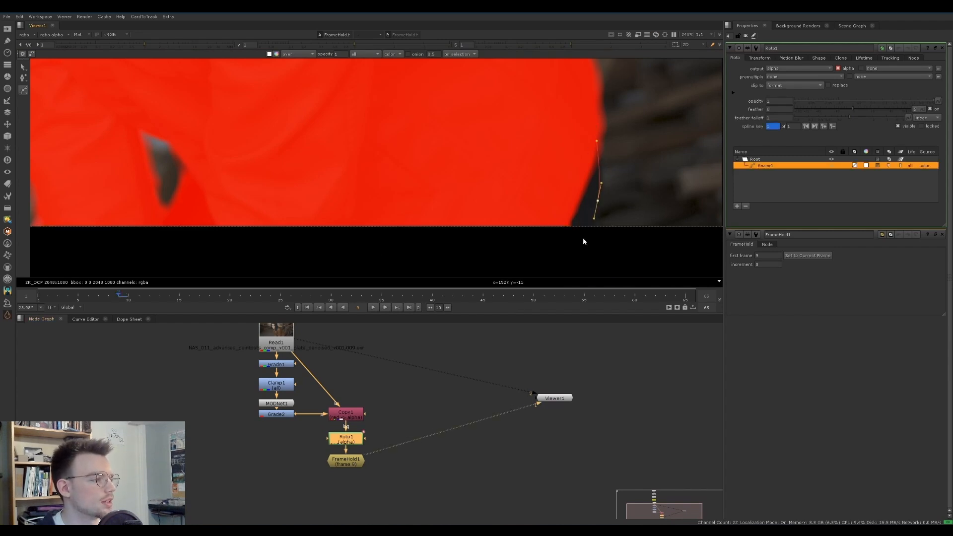
left_click(574, 245)
left_click(548, 227)
left_click(597, 141)
left_click_drag(846, 112, 863, 109)
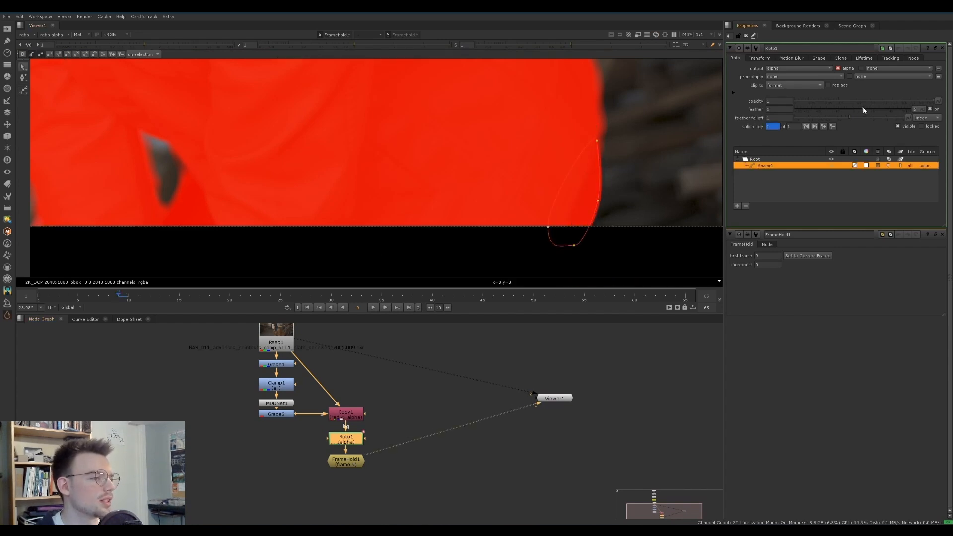
Draw a second Bezier roto shape over the dark area in the arm gap and set its feather to 5.5
scroll(184, 158, "up", 3)
left_click(22, 92)
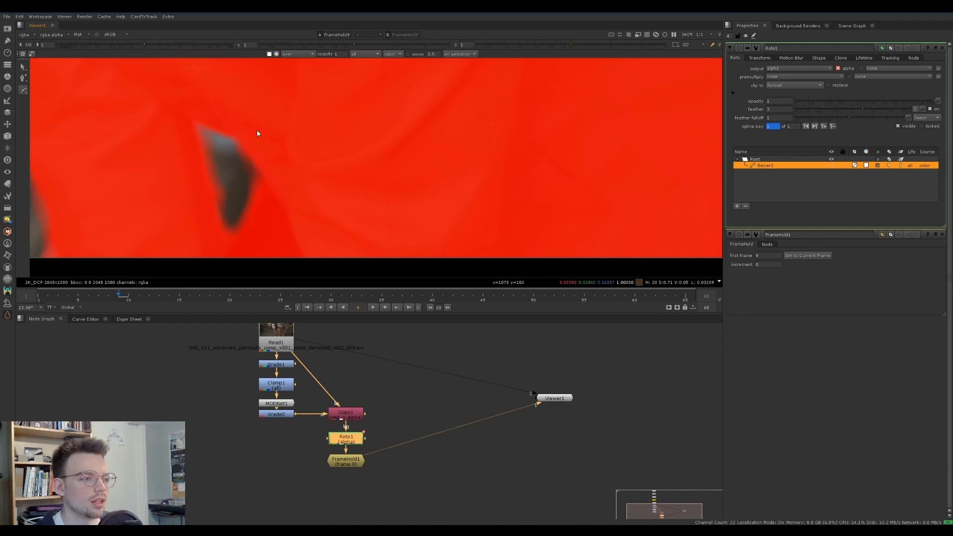
left_click_drag(254, 126, 244, 146)
left_click_drag(224, 215, 251, 258)
left_click_drag(287, 215, 286, 186)
left_click(253, 127)
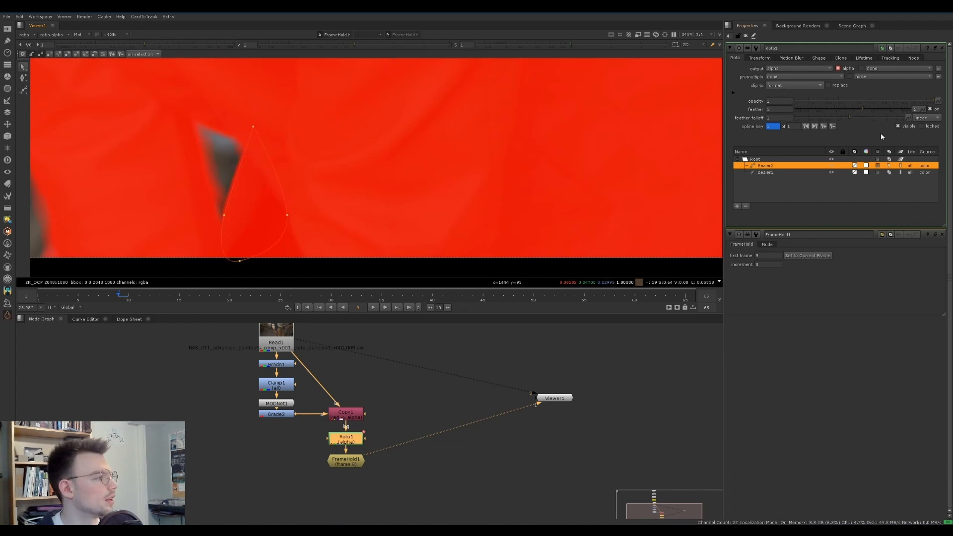
left_click(866, 109)
Toggle the matte overlay and nudge the arm-gap shape's edge point slightly outward to follow the jacket
scroll(464, 163, "down", 2)
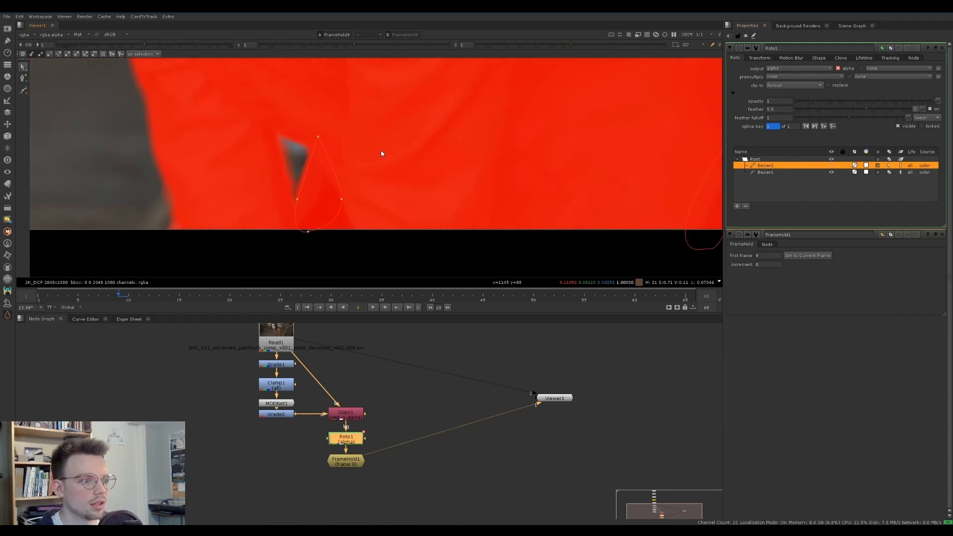
key("a")
key("a")
scroll(304, 191, "up", 1)
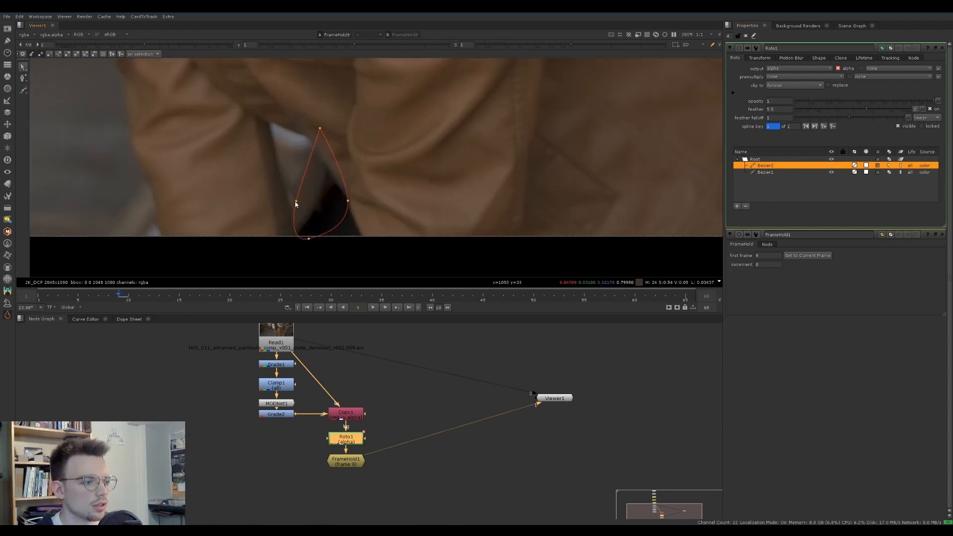
left_click_drag(296, 201, 293, 202)
key("ctrl+z")
Check the matte overlay at full frame on the frame hold and on the Copy node along the timeline
mouse_move(118, 295)
left_mouse_down()
mouse_move(92, 295)
mouse_move(120, 295)
left_mouse_up()
left_click(346, 462)
key("1")
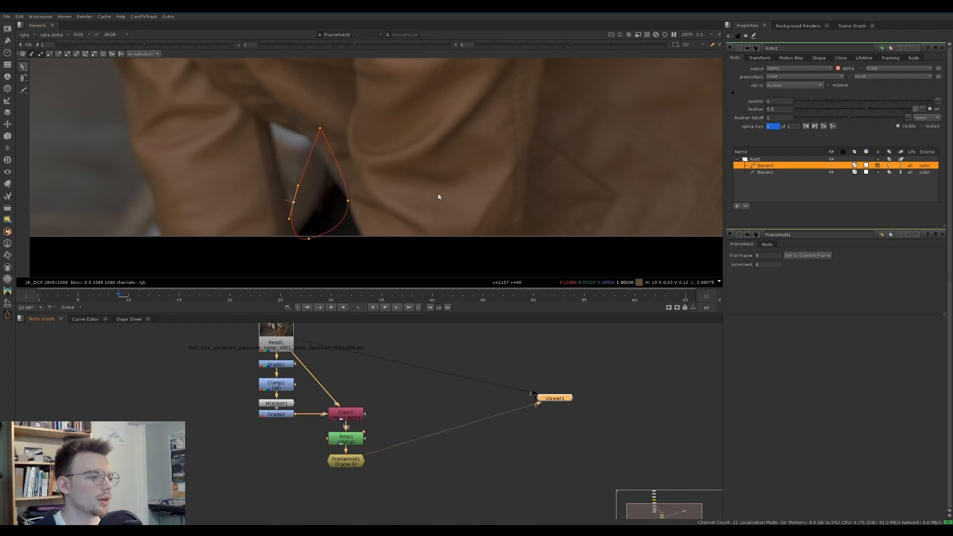
key("f")
key("a")
key("a")
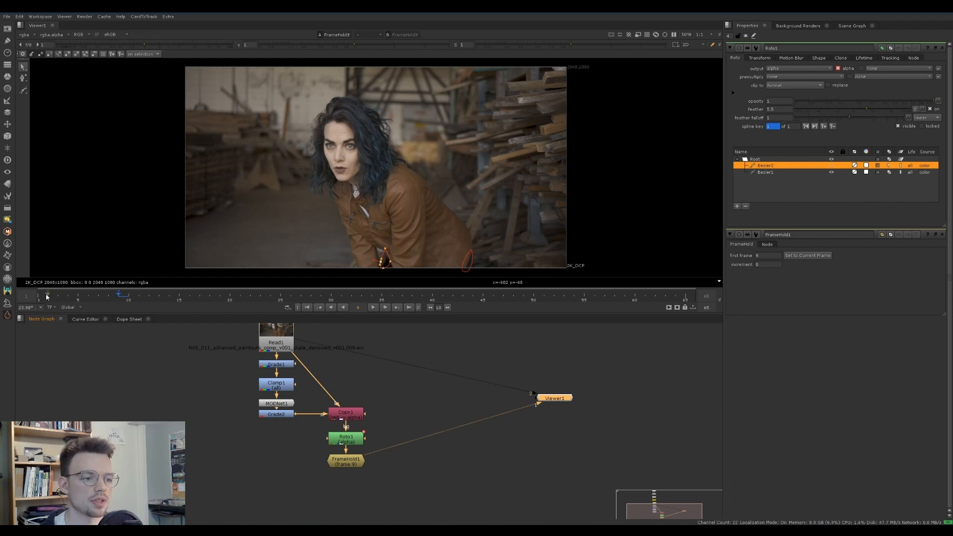
left_click(285, 348)
key("1")
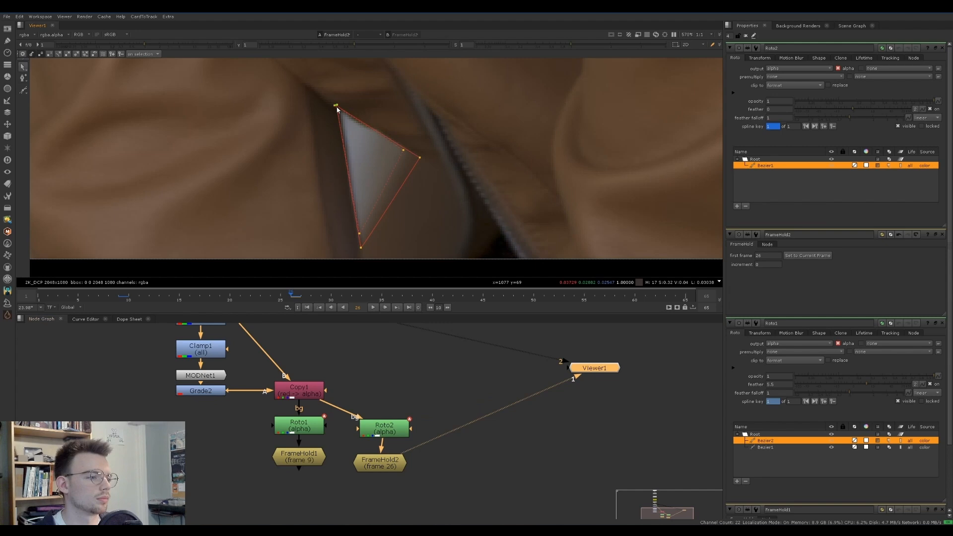
Add a CopyCat node below the four FrameHold nodes
scroll(389, 192, "down", 5)
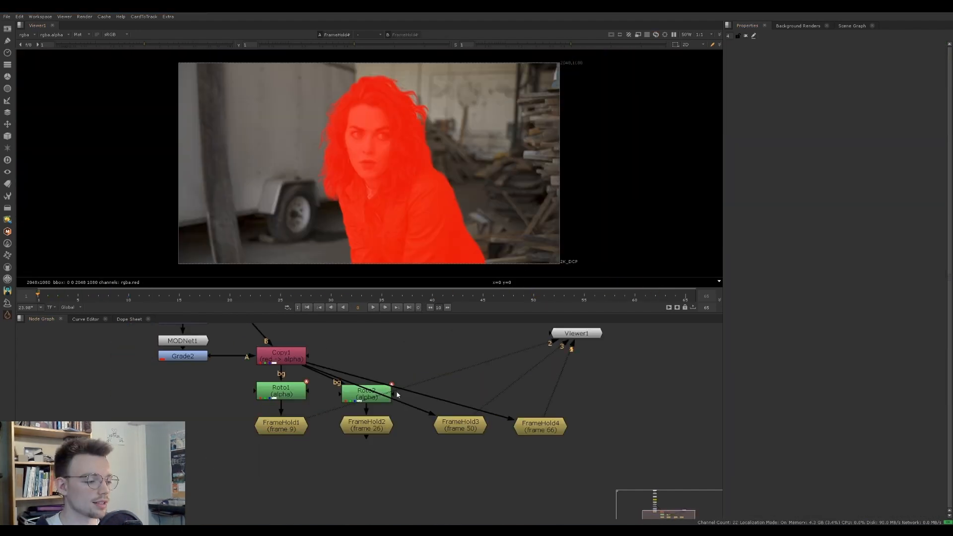
scroll(472, 440, "up", 2)
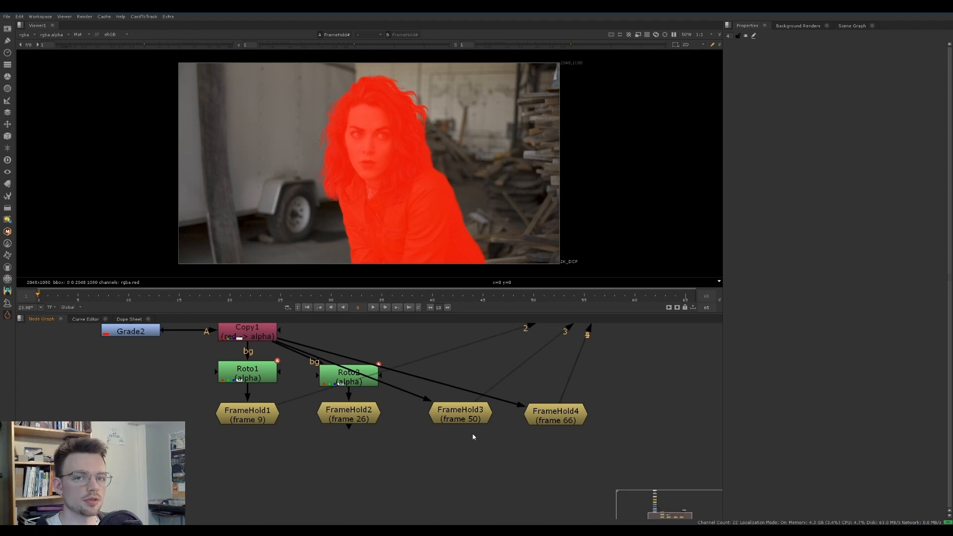
scroll(404, 424, "down", 1)
key("Tab")
type("copy")
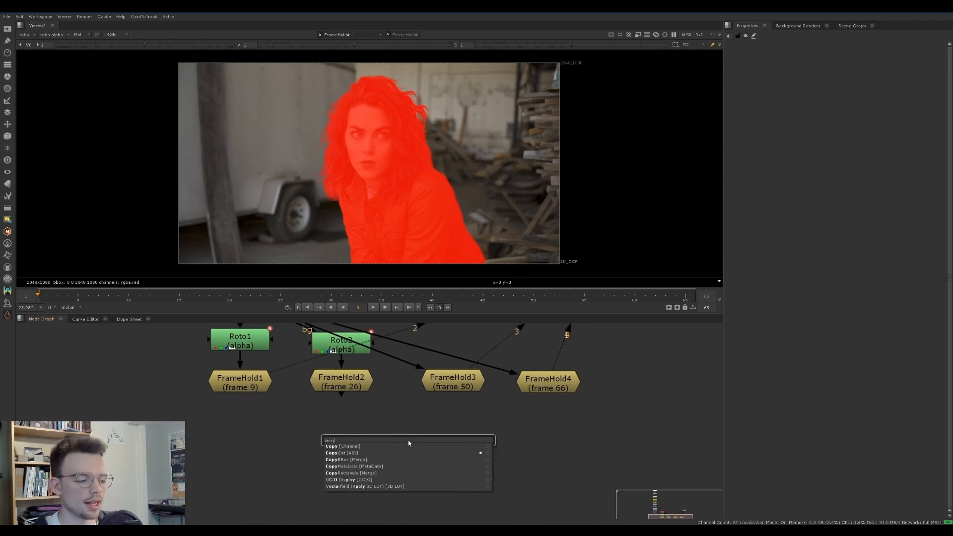
type("cat")
key("Return")
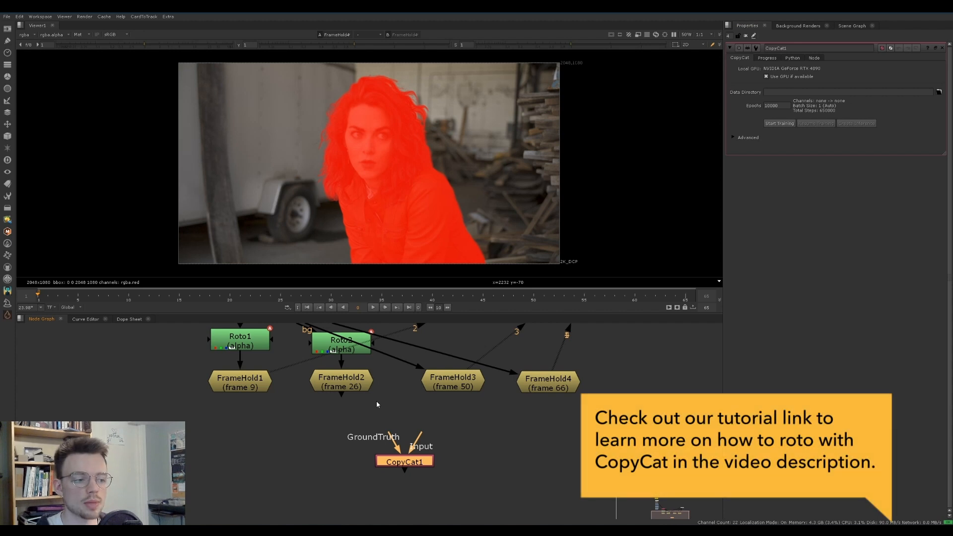
left_click(191, 415)
left_click_drag(191, 415, 642, 355)
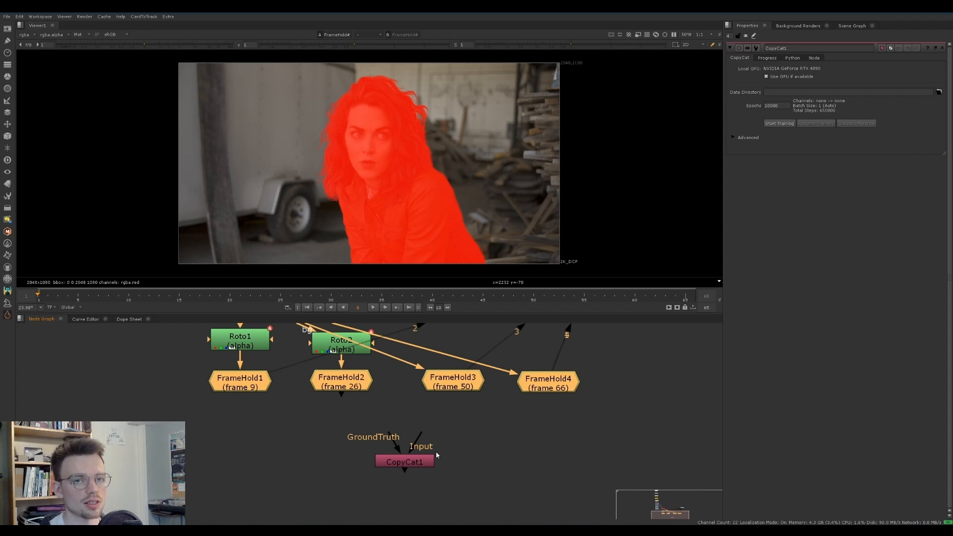
left_click_drag(390, 434, 340, 439)
left_click_drag(435, 432, 470, 417)
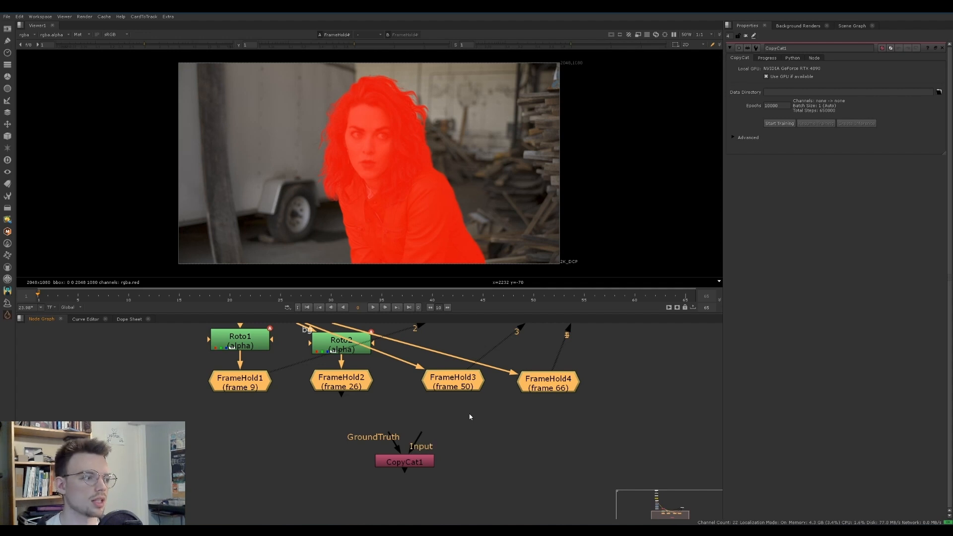
Set the CopyCat node's initial weights to Human Matting Large in its advanced settings
left_click(428, 461)
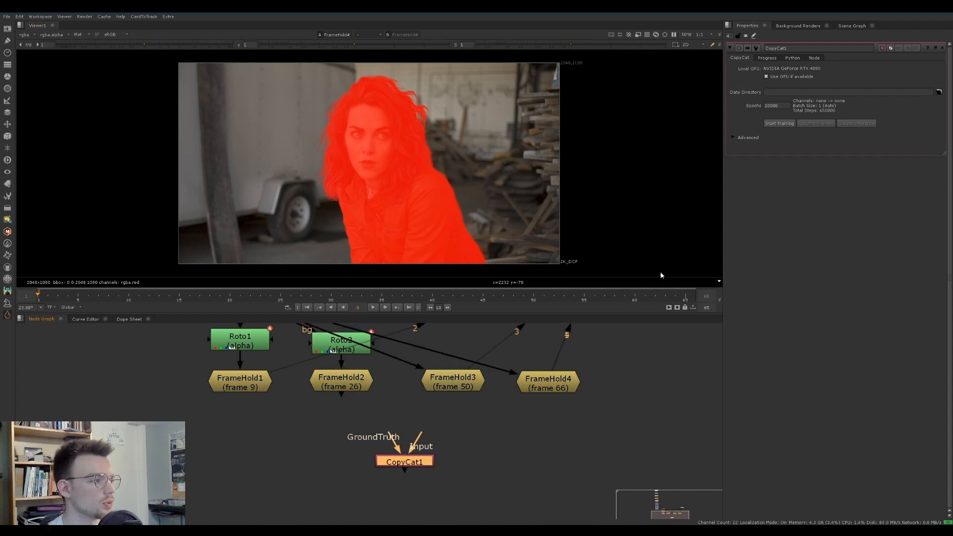
left_click(733, 138)
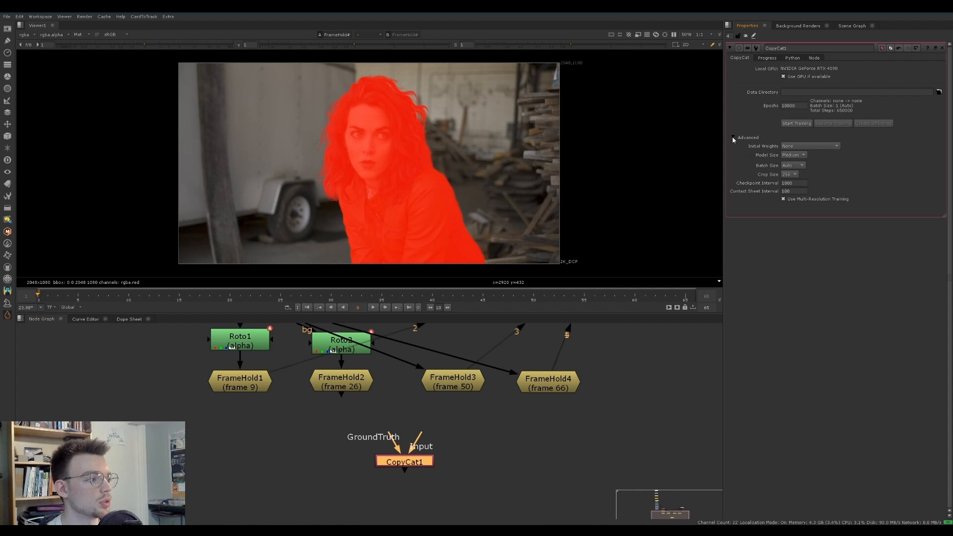
left_click(800, 147)
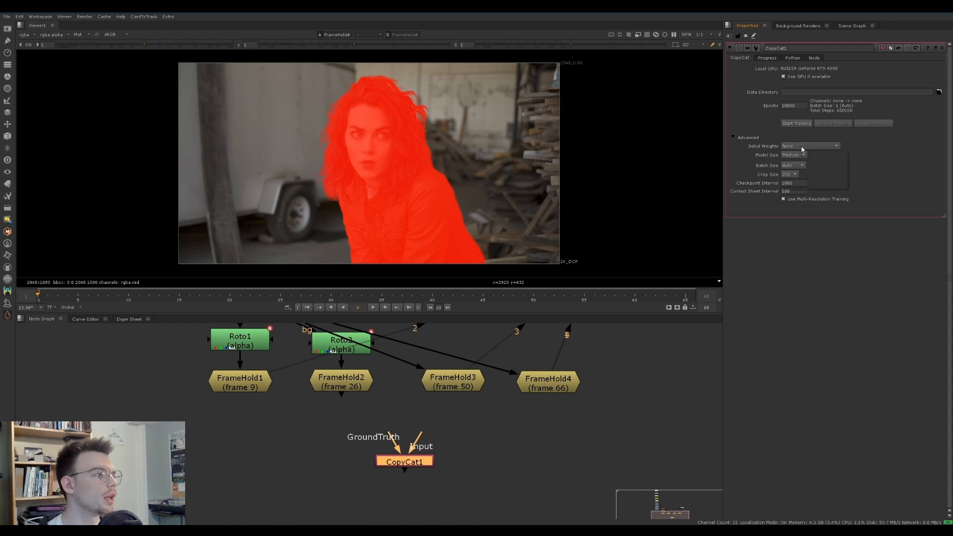
mouse_move(793, 186)
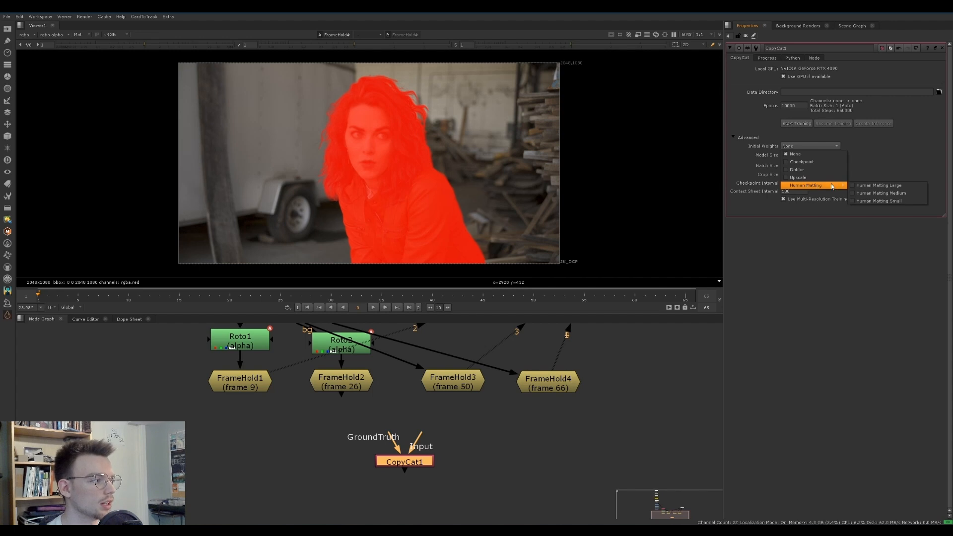
left_click(875, 186)
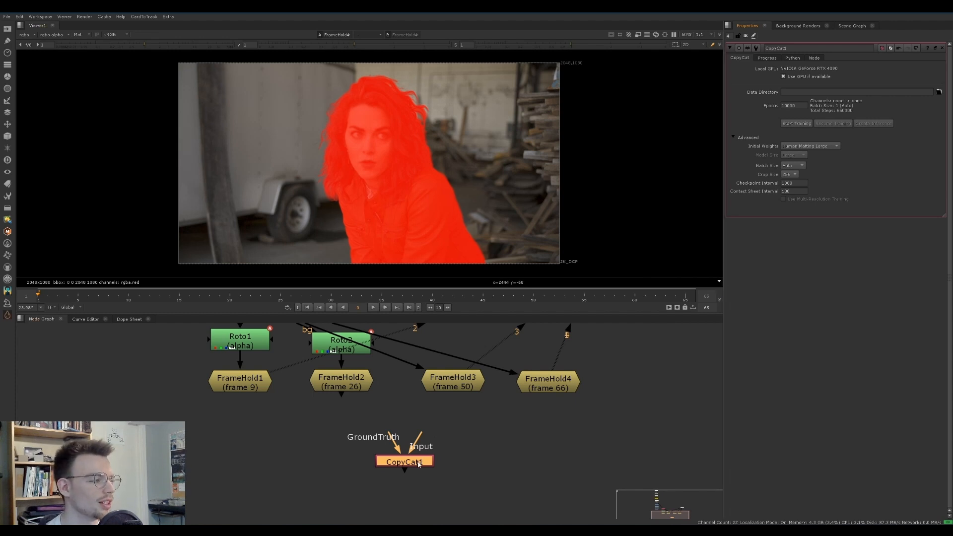
Set CopyCat's data directory to the copycat folder inside NAS_011_advanced_paintouts
left_click_drag(421, 462, 399, 470)
left_click(938, 92)
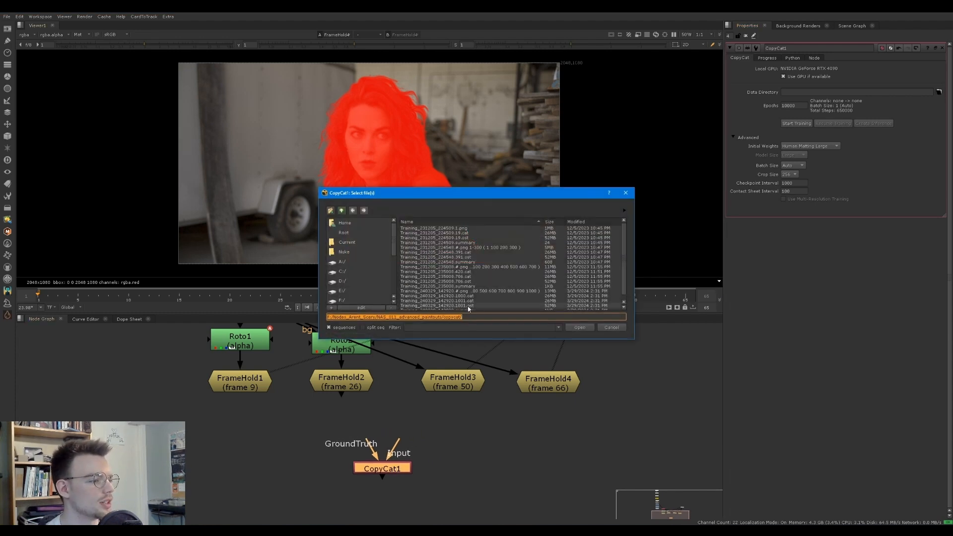
left_click_drag(453, 317, 443, 318)
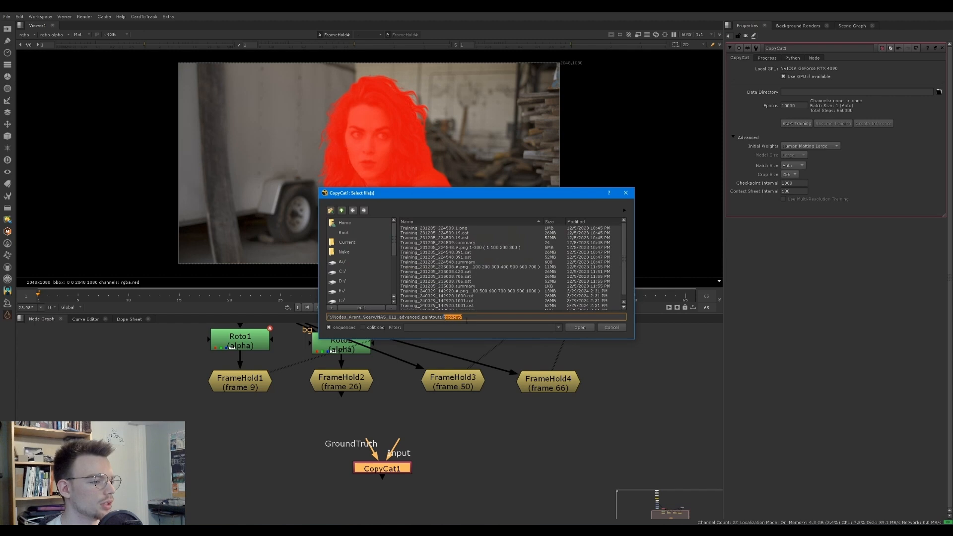
left_click(577, 329)
Move the CopyCat node further down to leave room beneath the frame holds
middle_click_drag(426, 437, 448, 442)
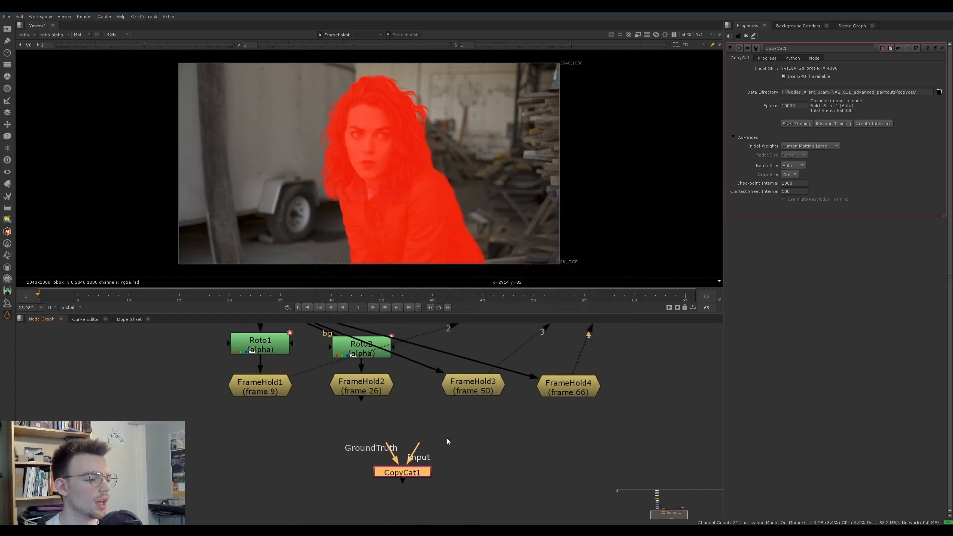
left_click_drag(396, 475, 415, 511)
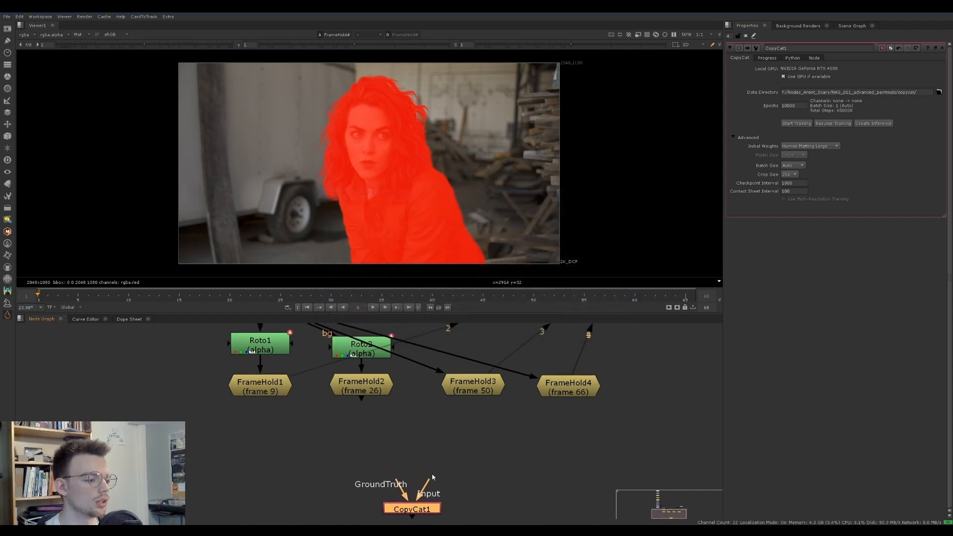
middle_click_drag(414, 514, 410, 479)
left_click_drag(410, 481, 416, 504)
middle_click_drag(416, 504, 386, 518)
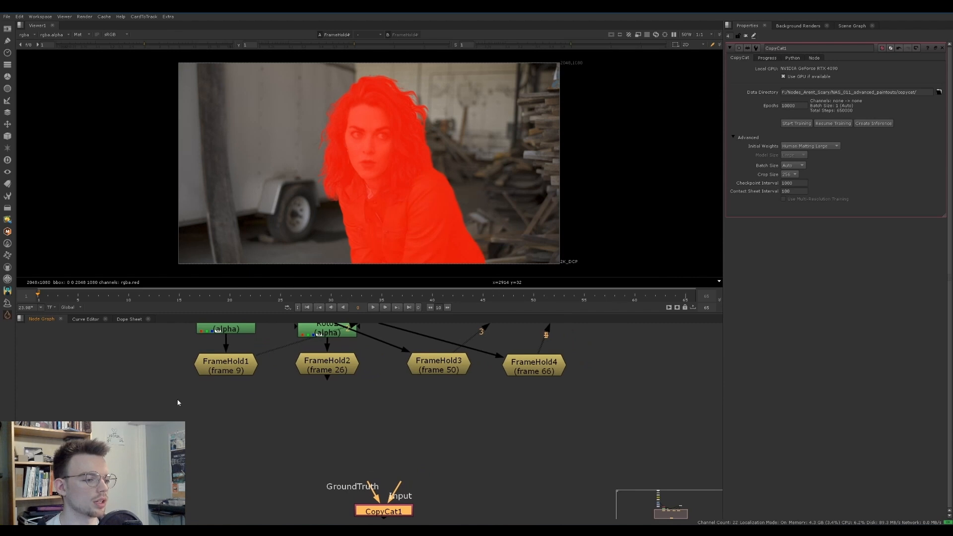
Add a TimeClip node and connect it below the frame 9 FrameHold
left_click_drag(177, 399, 612, 349)
left_click(343, 415)
key("Tab")
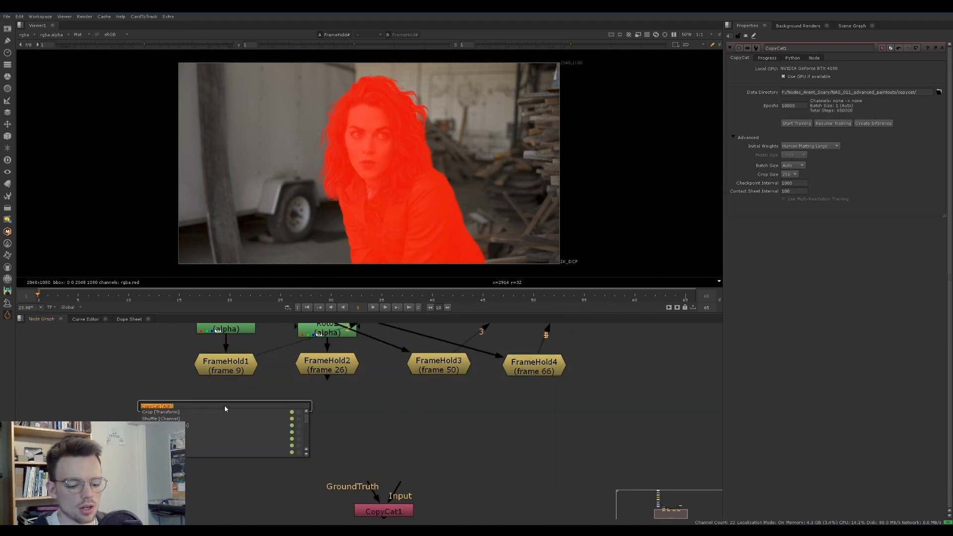
type("timeclip")
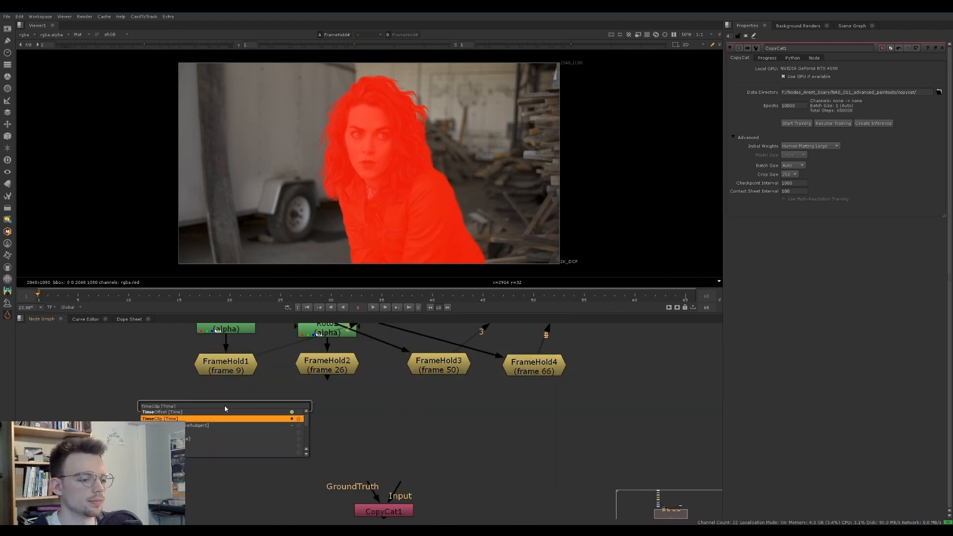
key("Return")
left_click_drag(224, 409, 225, 405)
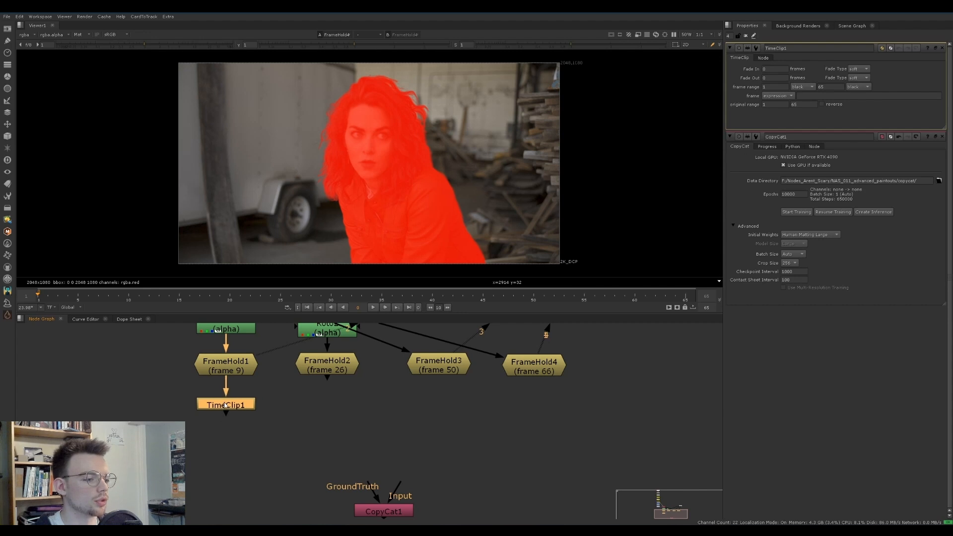
View the TimeClip and set the end of its frame range to 1
key("1")
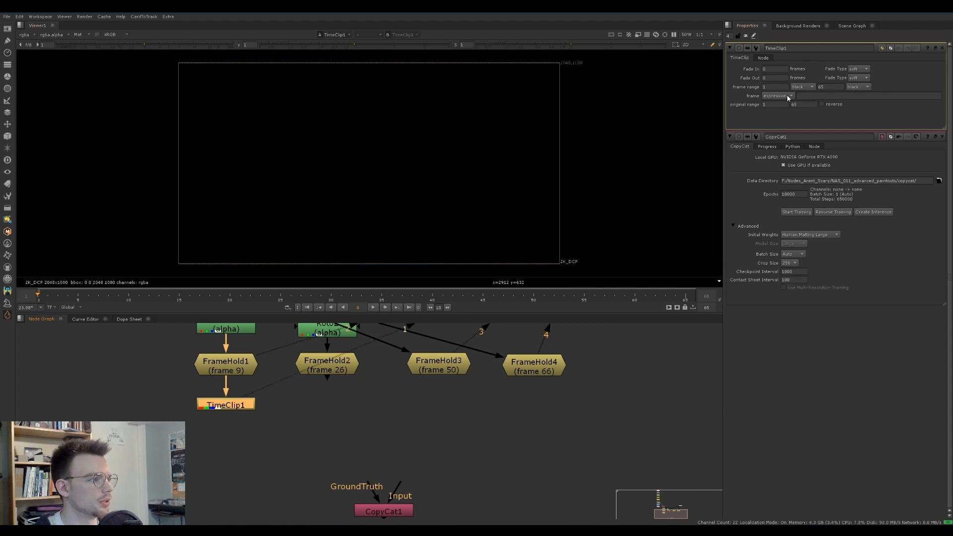
left_click(829, 87)
type("1")
key("Return")
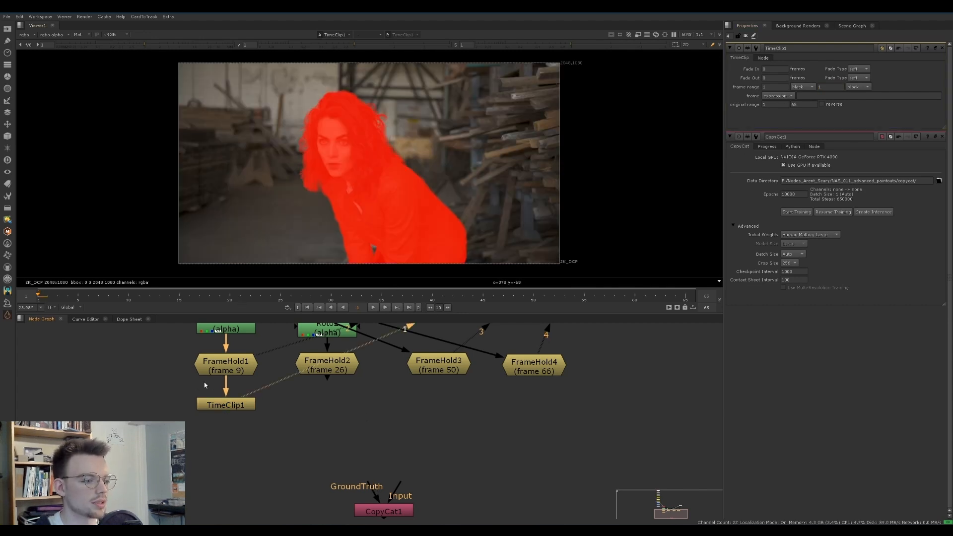
Place the TimeClip directly under its frame hold and paste copies below the frame 26, 50 and 66 holds
left_click_drag(226, 405, 247, 396)
left_click(343, 370)
key("ctrl+v")
left_click(430, 369)
key("ctrl+v")
left_click(533, 371)
key("ctrl+v")
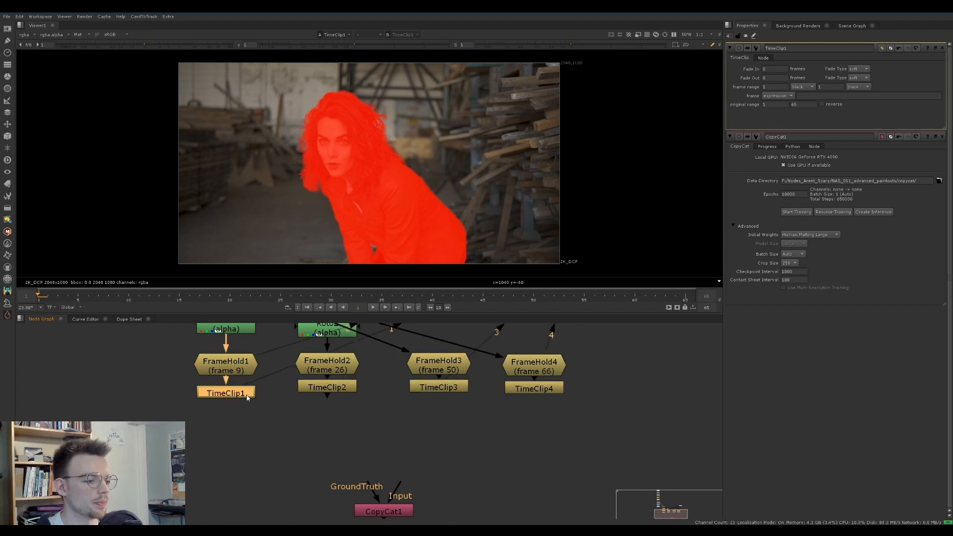
left_click(336, 391)
left_click(350, 389)
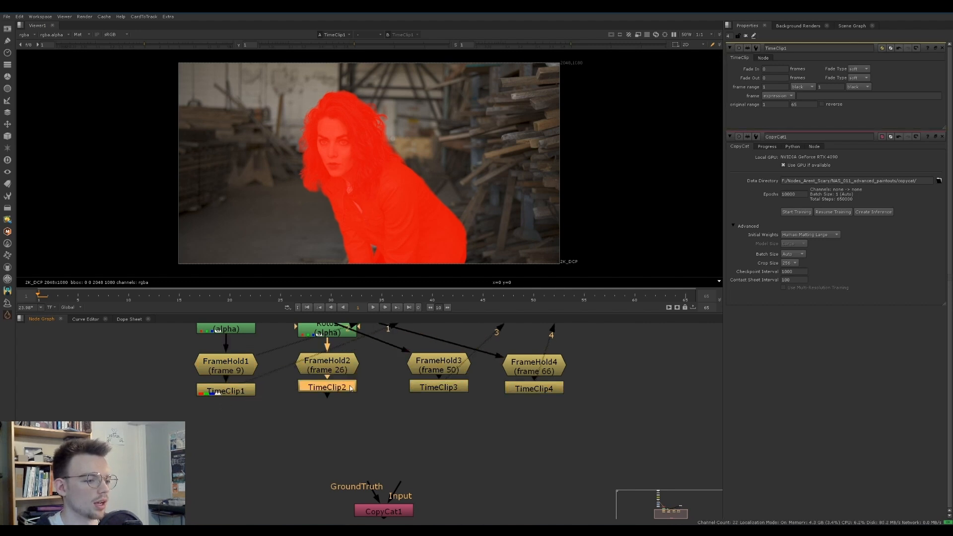
Add an AppendClip node, connect all four TimeClips to it in order, and centre it below them
left_click(223, 414)
key("Tab")
type("appe")
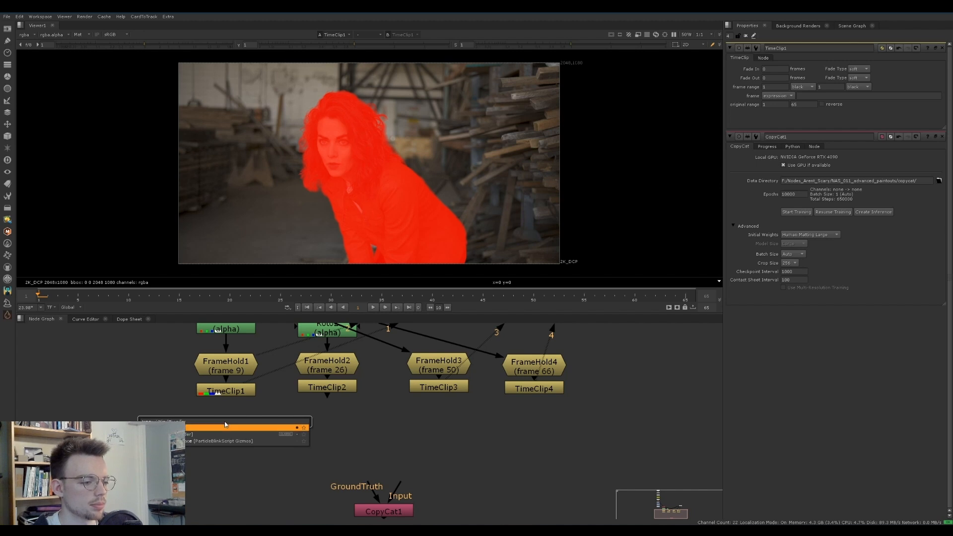
key("Return")
left_click_drag(226, 421, 427, 388)
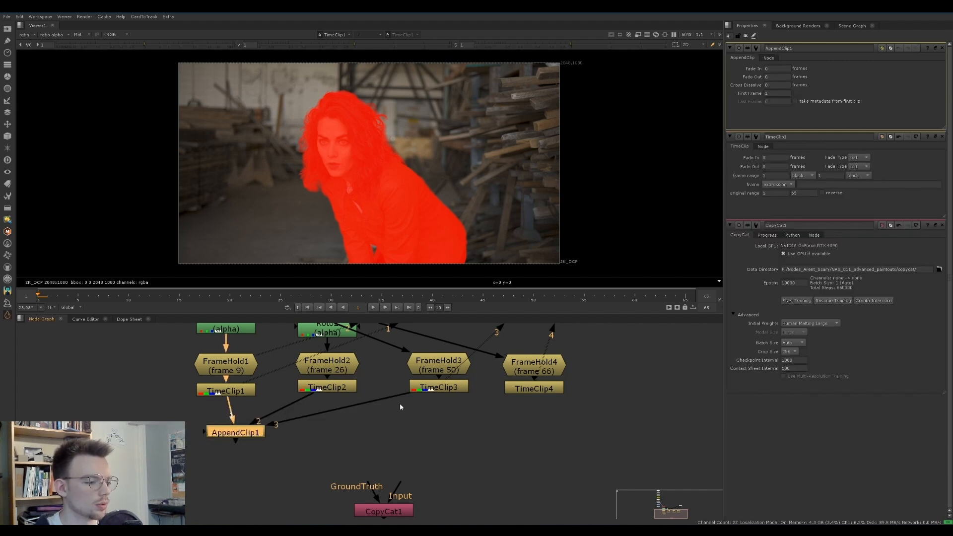
left_click_drag(204, 435, 535, 388)
left_click_drag(235, 432, 379, 427)
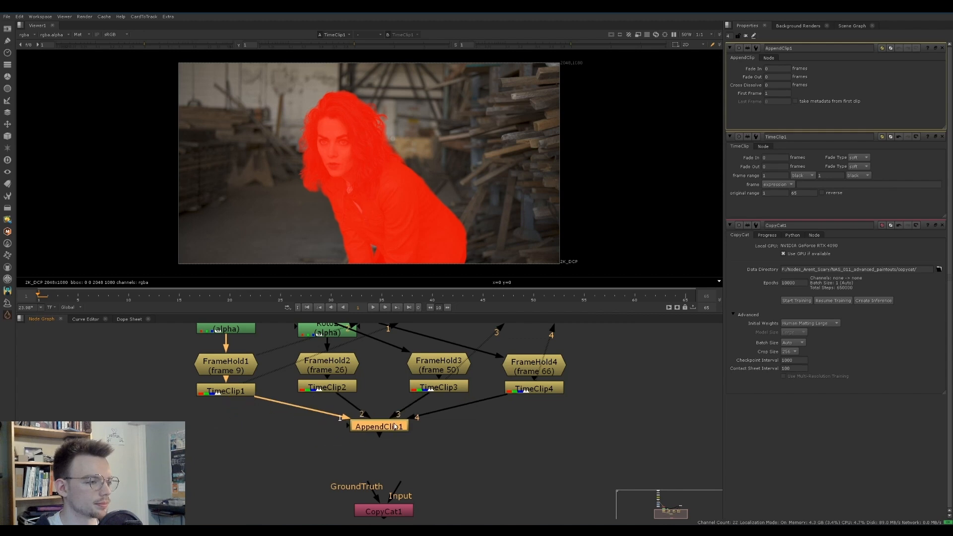
View the AppendClip, step through its first frames to check the sequence, and close all open node properties
key("1")
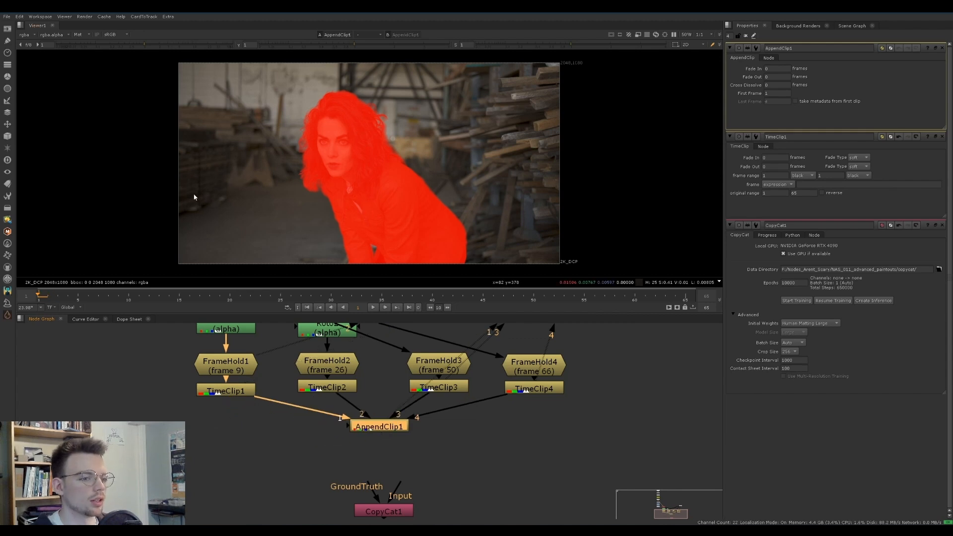
key("Right")
key("Right")
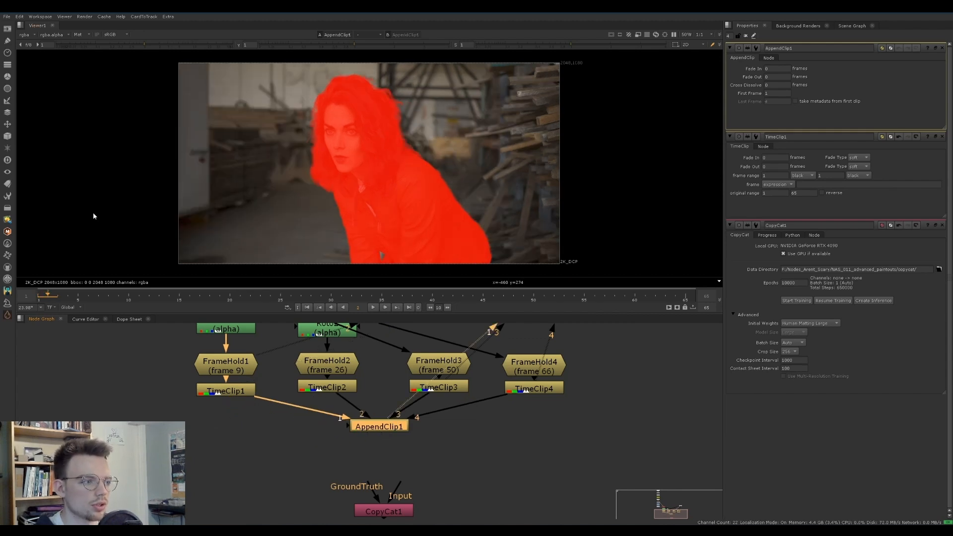
key("Left")
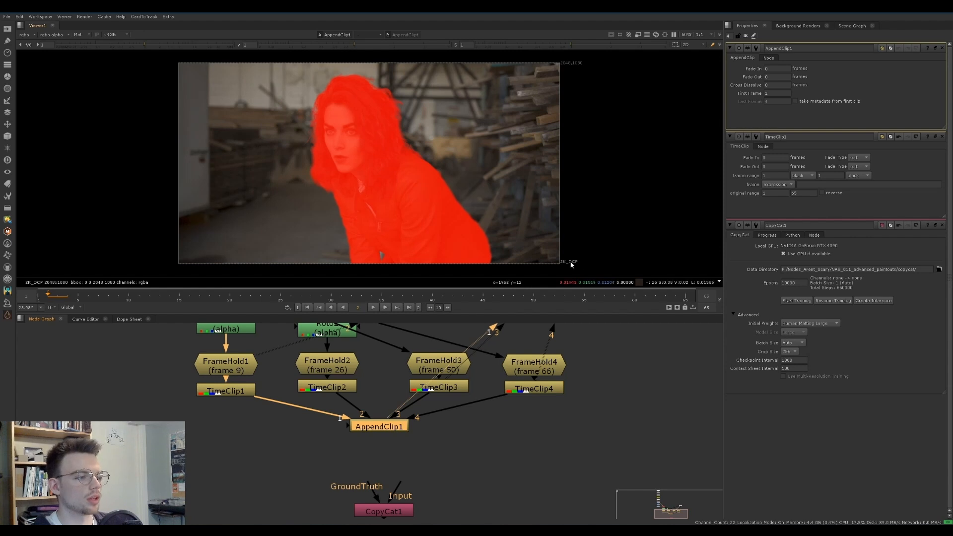
left_click(943, 49)
left_click(943, 49)
left_click(943, 49)
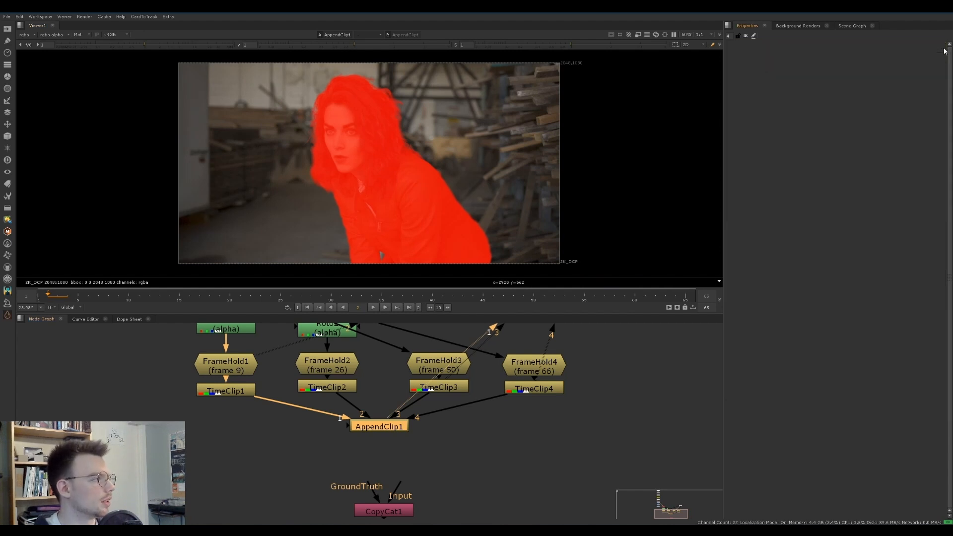
Move the CopyCat node lower, add a Remove node above it, and connect the Remove to the AppendClip
middle_click_drag(402, 466, 388, 409)
left_click_drag(376, 453, 374, 468)
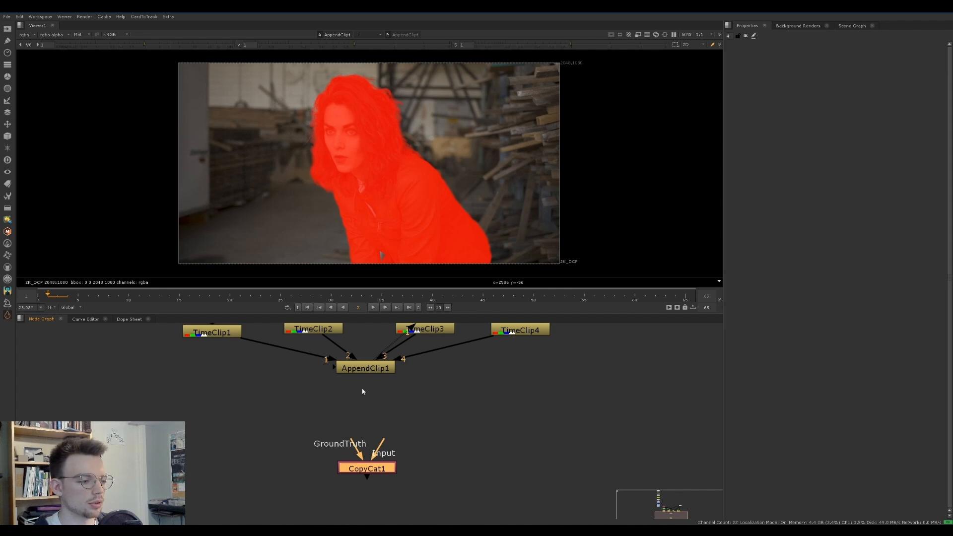
left_click(332, 401)
key("Tab")
type("remove")
key("Return")
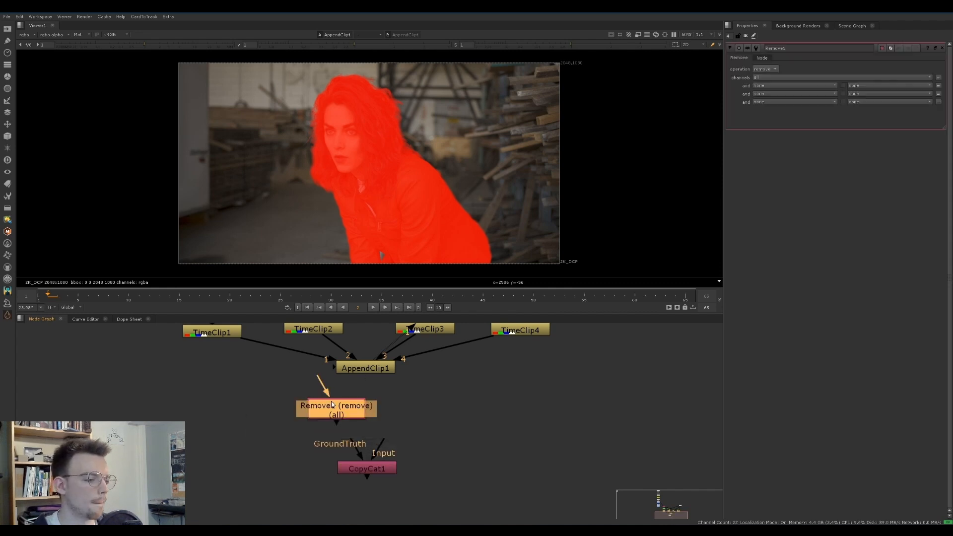
left_click_drag(325, 388, 359, 369)
Set the Remove node to keep only the rgb channels and shift it to the left side of the AppendClip
left_click(766, 71)
left_click(772, 78)
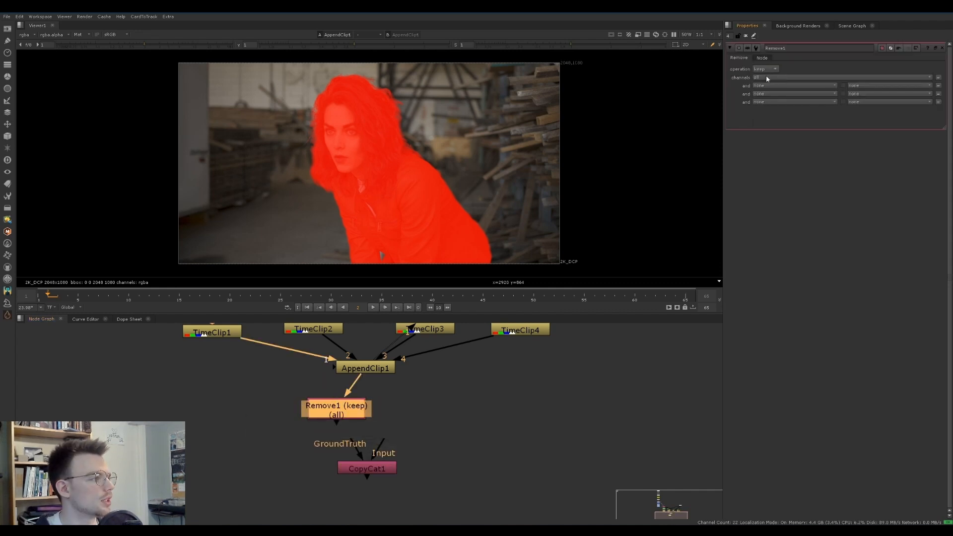
left_click(769, 78)
left_click(767, 100)
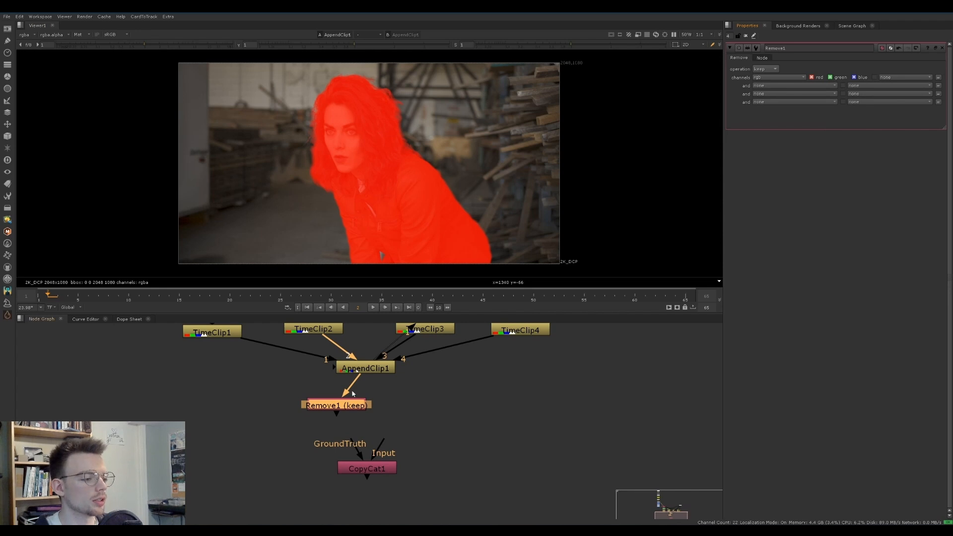
left_click_drag(348, 405, 306, 405)
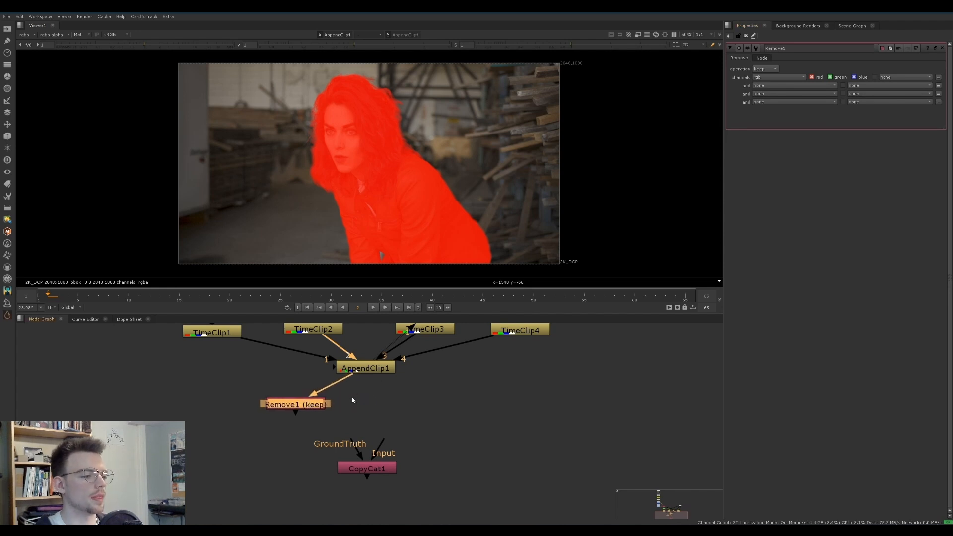
Add a Shuffle node connected to the AppendClip, view it, and route its input alpha to the red output
left_click(404, 394)
key("Tab")
type("shufl")
key("Return")
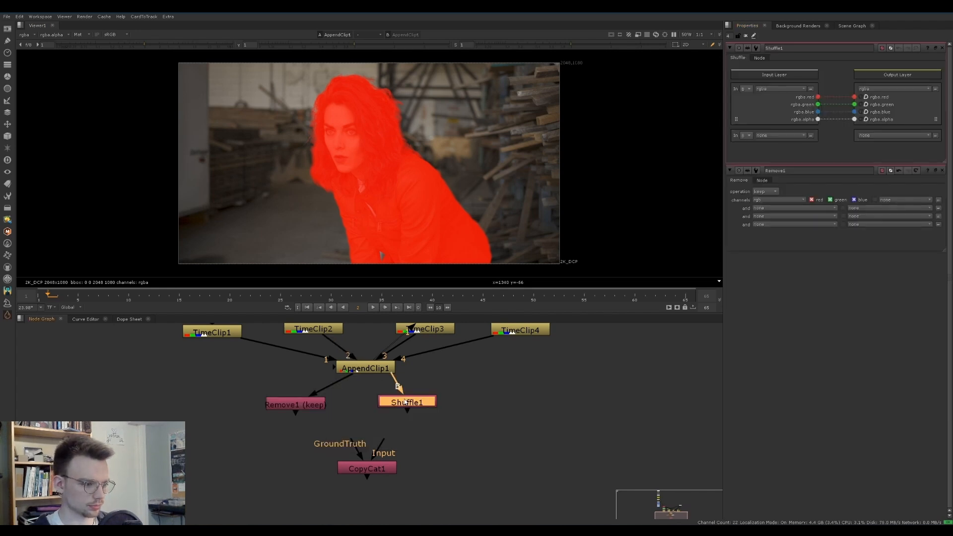
left_click_drag(399, 384, 375, 369)
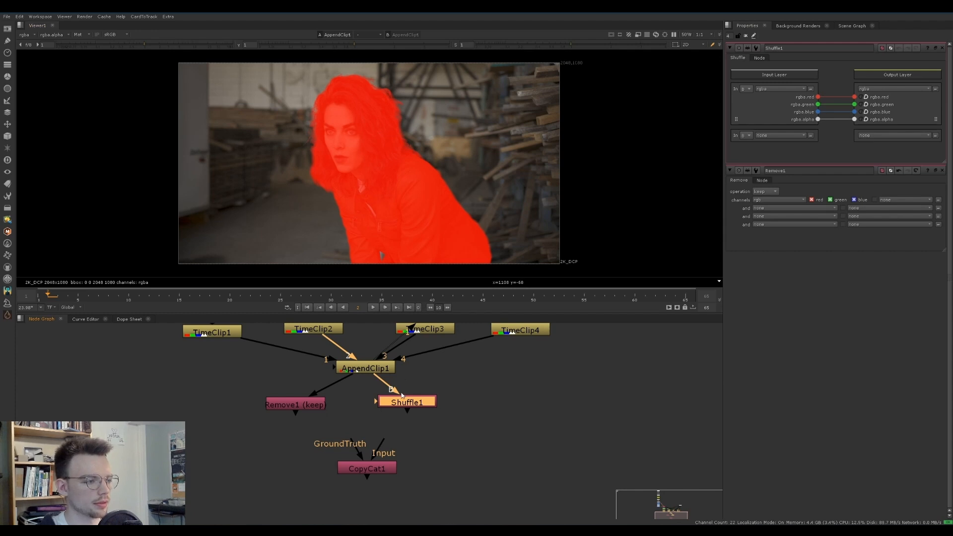
key("1")
left_click_drag(818, 104, 855, 97)
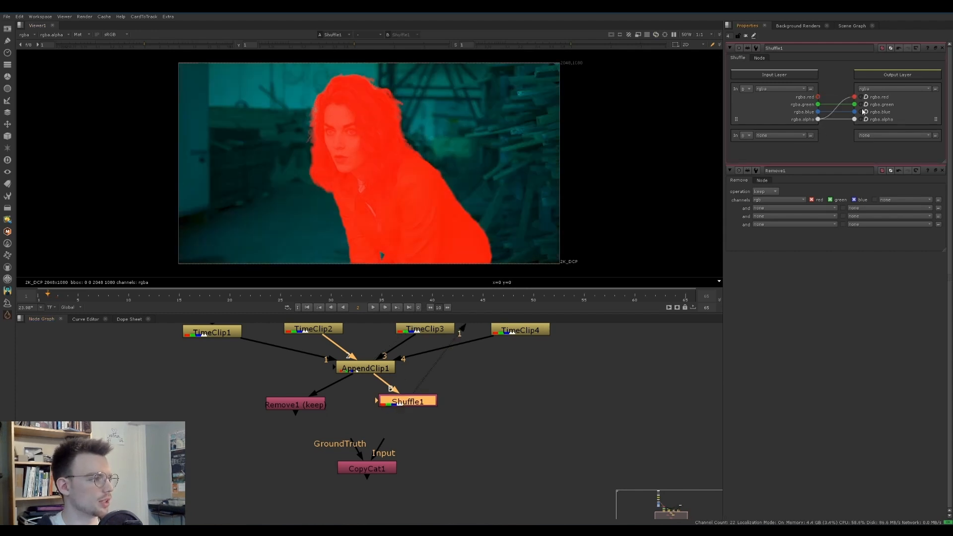
Paste a copy of the Remove node below the Shuffle, keep only its red channel, and shift CopyCat slightly left
left_click(322, 405)
left_click(419, 403)
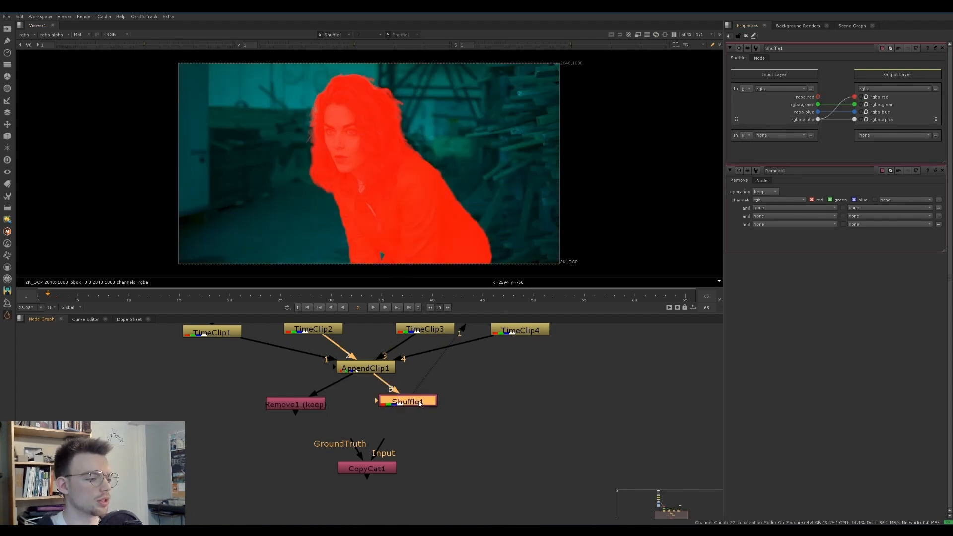
key("ctrl+v")
left_click(768, 78)
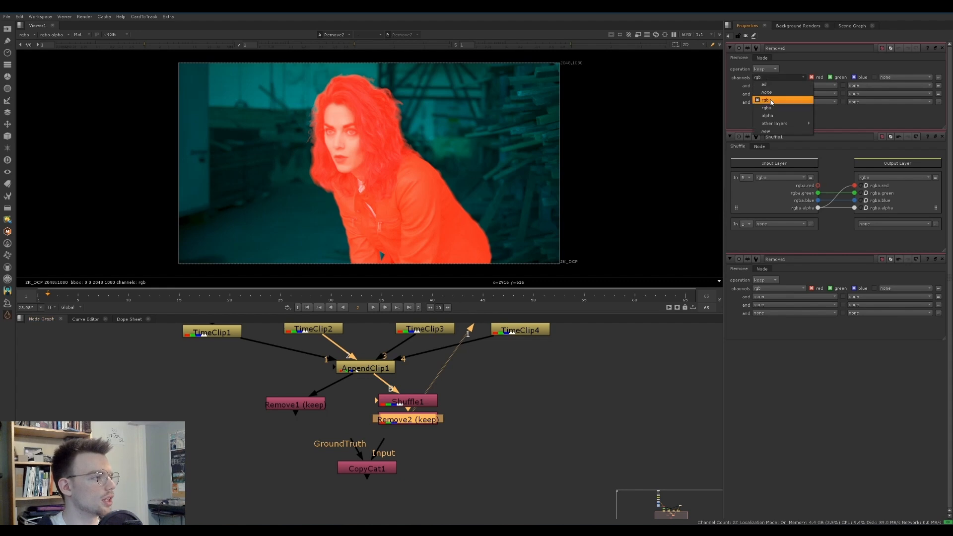
left_click(826, 87)
left_click(856, 77)
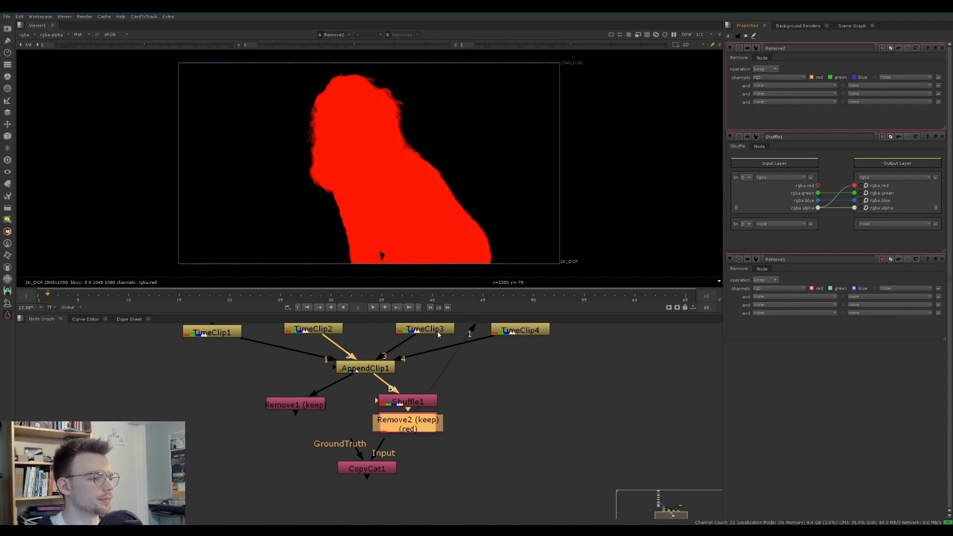
left_click(378, 430)
left_click_drag(375, 465, 355, 468)
Step through the appended frames, comparing the rgb plate from the first Remove with the red matte from the second
left_click(411, 429)
left_click(297, 404)
key("2")
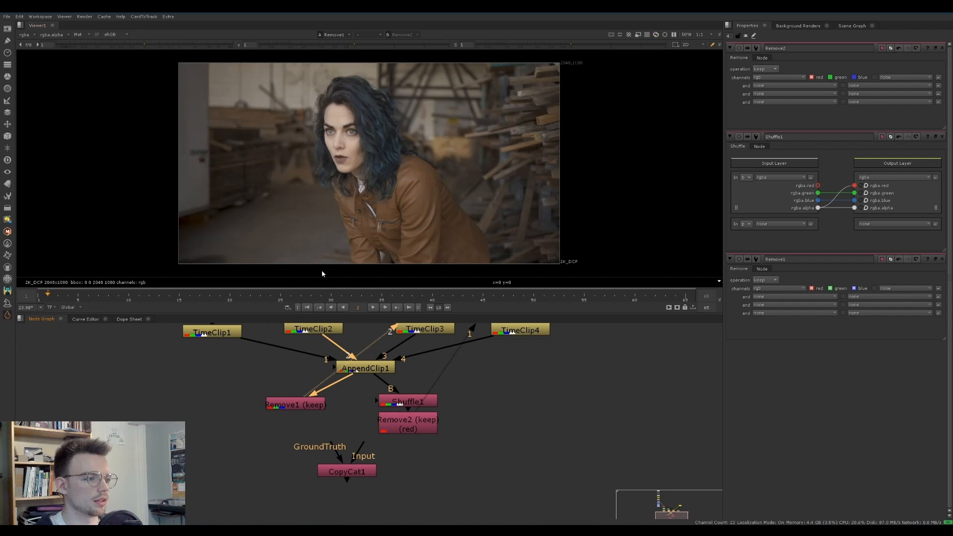
key("Right")
key("Right")
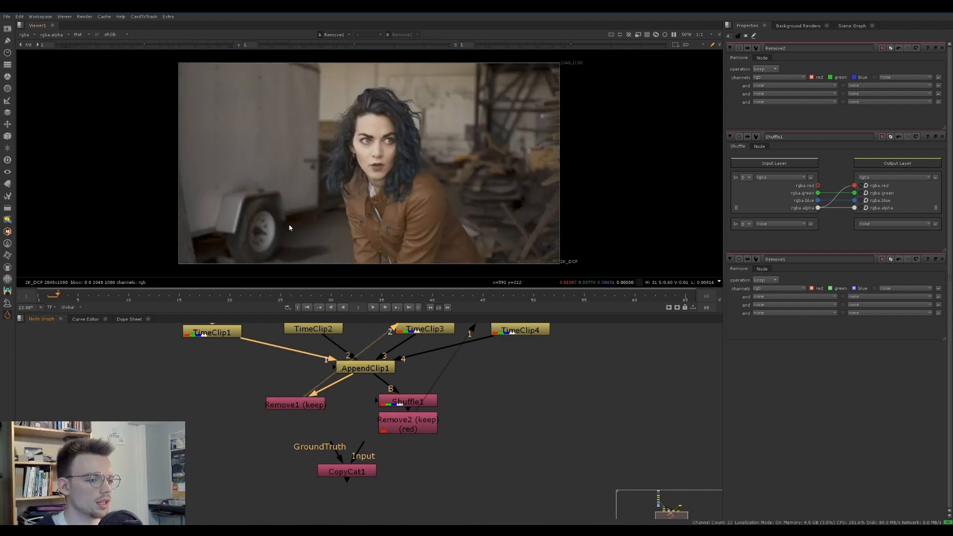
key("Left")
key("Left")
key("Left")
key("Right")
key("Right")
key("Right")
key("1")
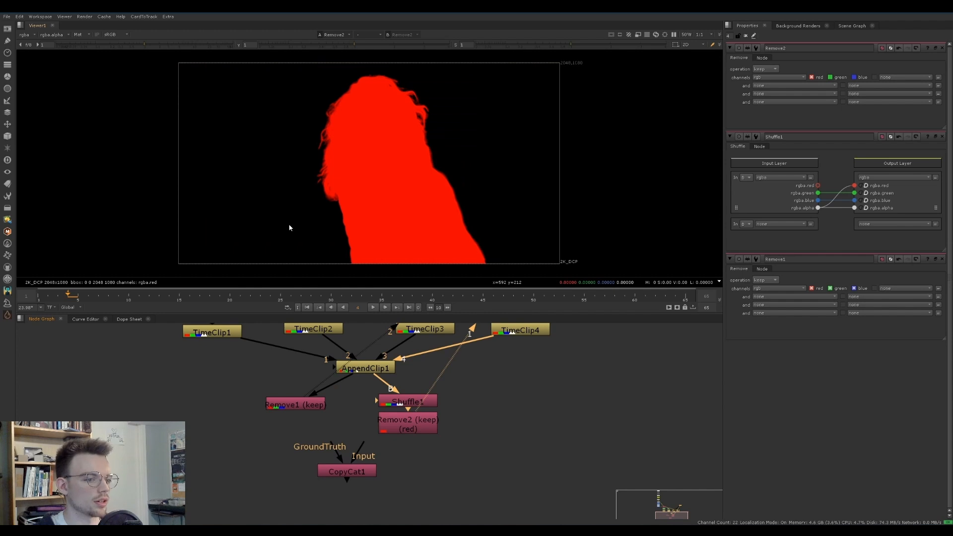
key("Left")
key("Left")
key("Left")
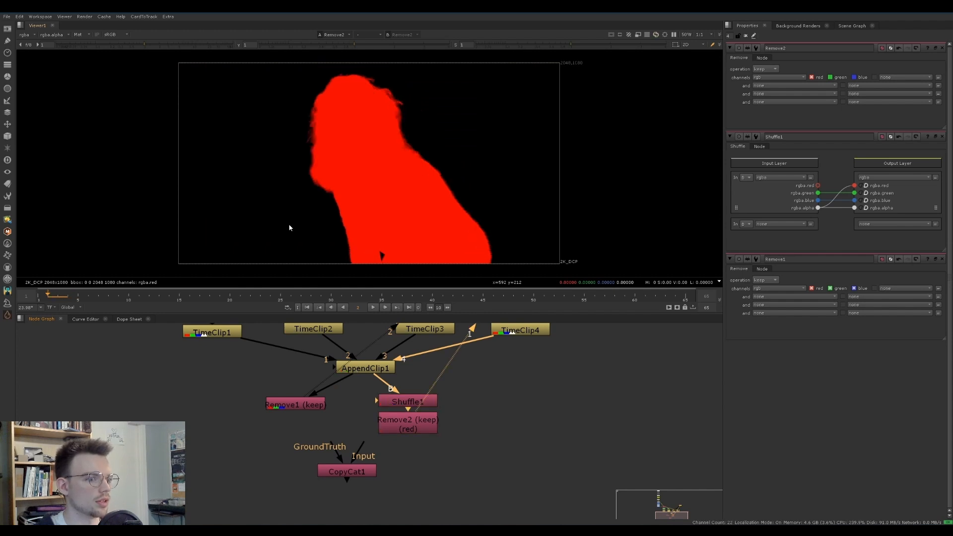
Connect CopyCat's Input to the rgb Remove node and its GroundTruth to the red-channel Remove node
middle_click_drag(337, 473, 359, 479)
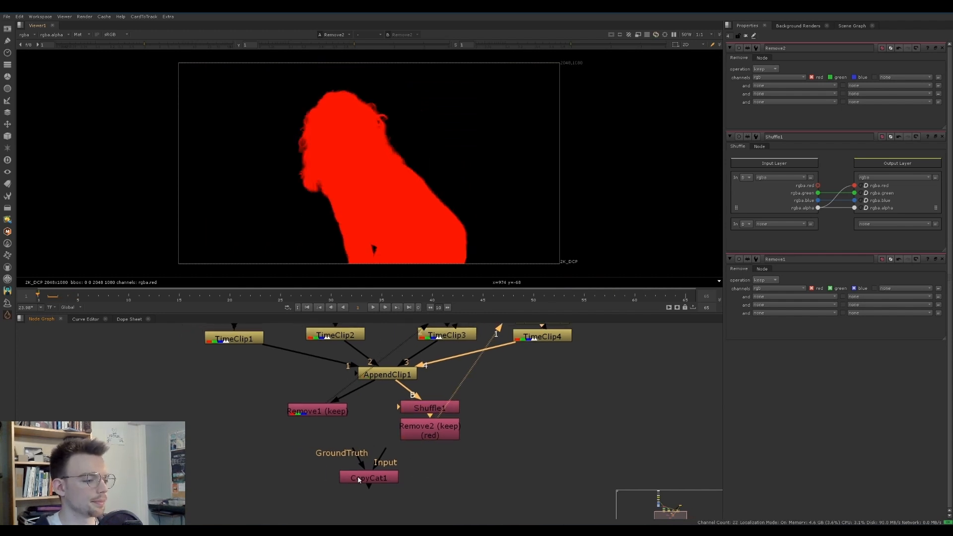
left_click_drag(358, 458, 318, 414)
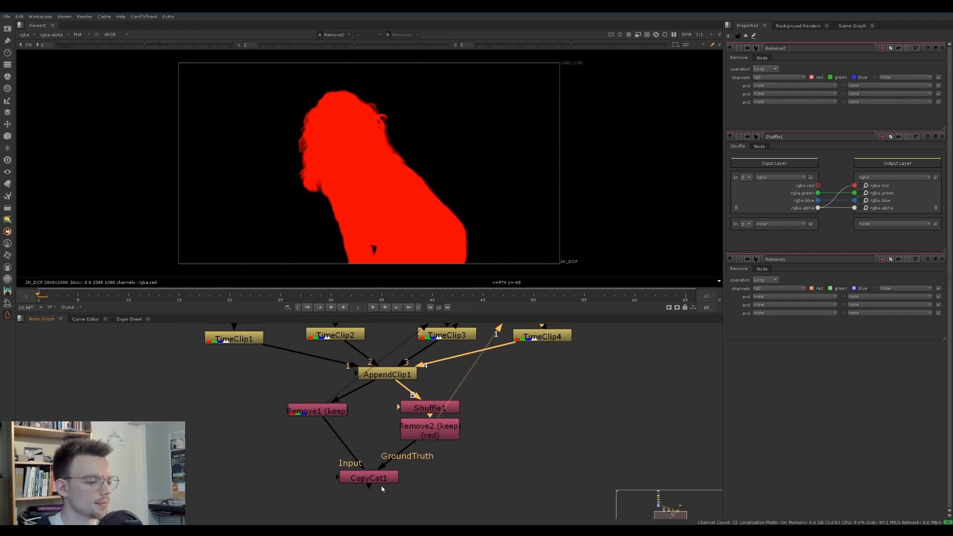
left_click_drag(372, 477, 375, 485)
Move the Remove, Shuffle and CopyCat nodes together further below the AppendClip
middle_click_drag(375, 483, 386, 440)
scroll(452, 462, "down", 1)
left_click_drag(482, 471, 258, 361)
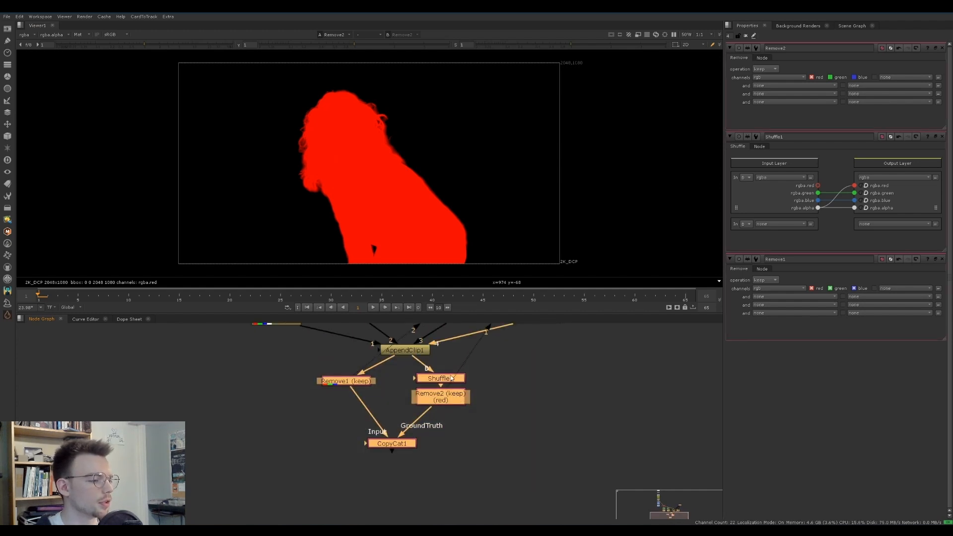
left_click_drag(449, 377, 462, 419)
left_click(442, 386)
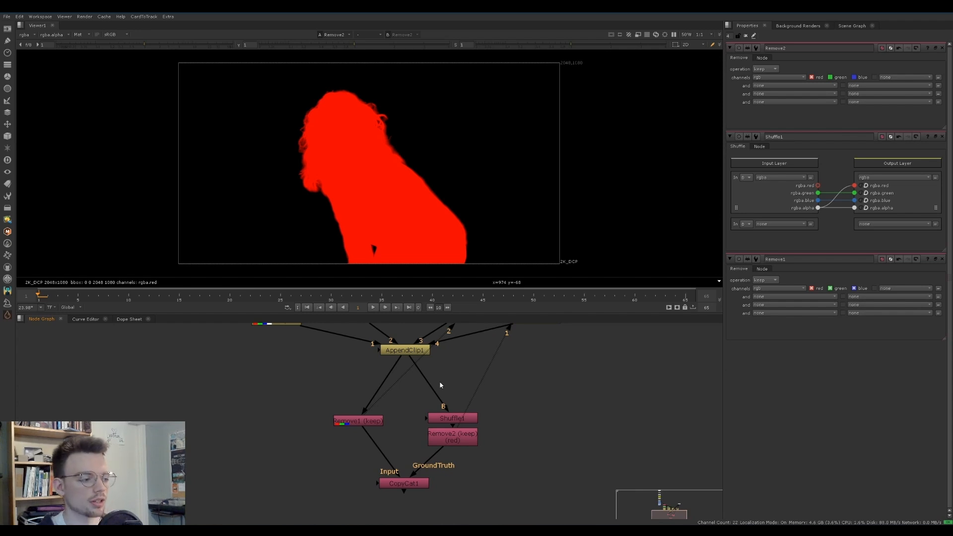
Add a Dot after the AppendClip and place it directly below, above the Remove and Shuffle branches
left_click_drag(266, 368, 508, 499)
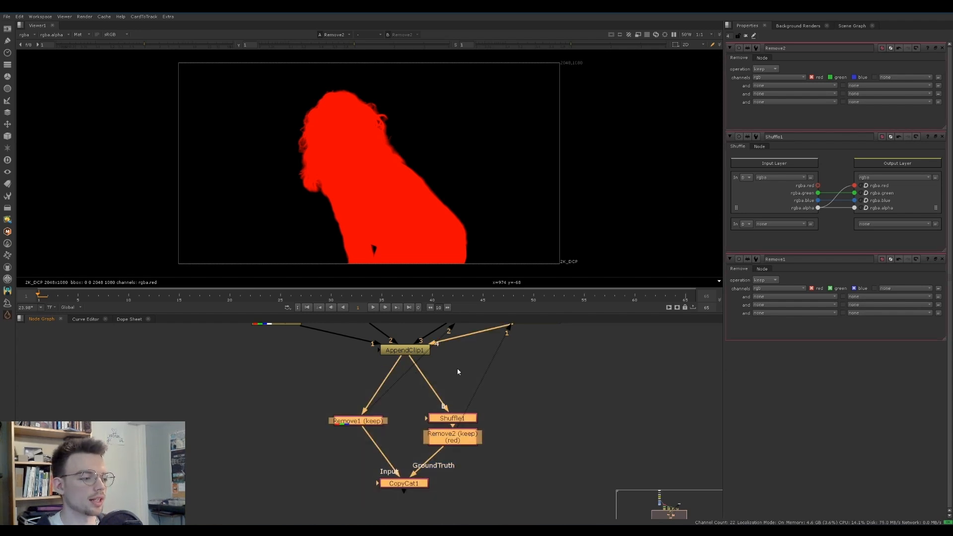
left_click(410, 355)
left_click(410, 354)
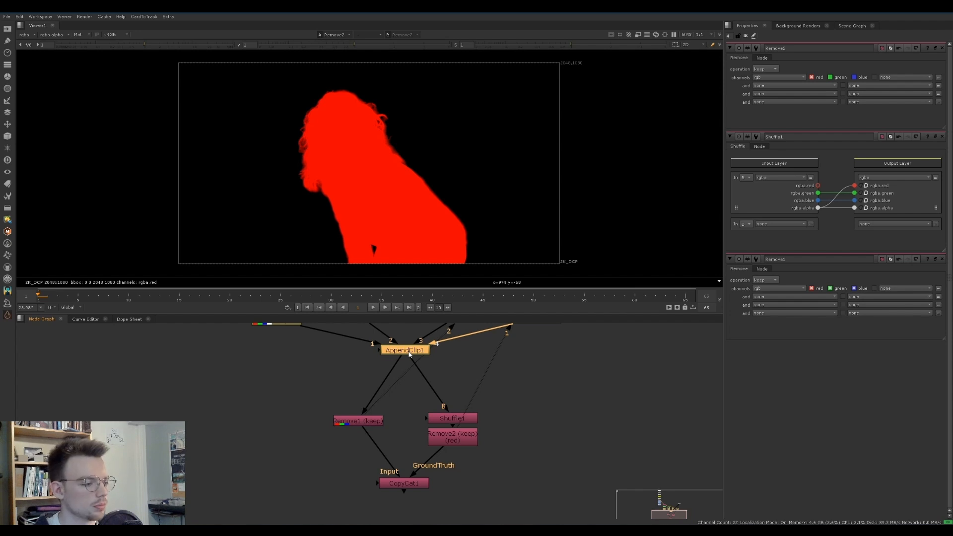
key(".")
left_click_drag(406, 363, 406, 393)
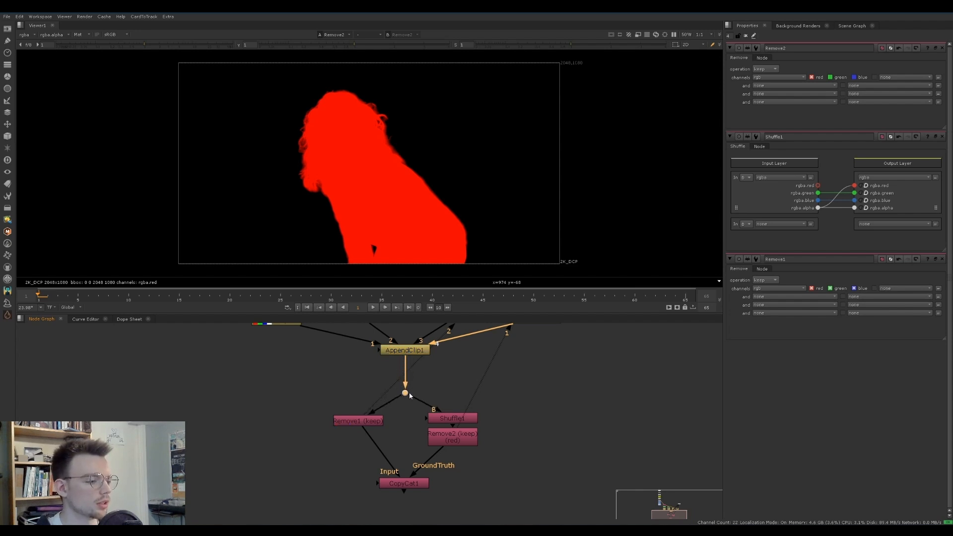
Shift the Dot and the nodes beneath it down, and insert a Reformat node between the AppendClip and the Dot
left_click_drag(525, 378, 340, 518)
mouse_move(406, 394)
left_mouse_down()
mouse_move(406, 415)
mouse_move(409, 397)
left_mouse_up()
left_click(372, 422, "shift")
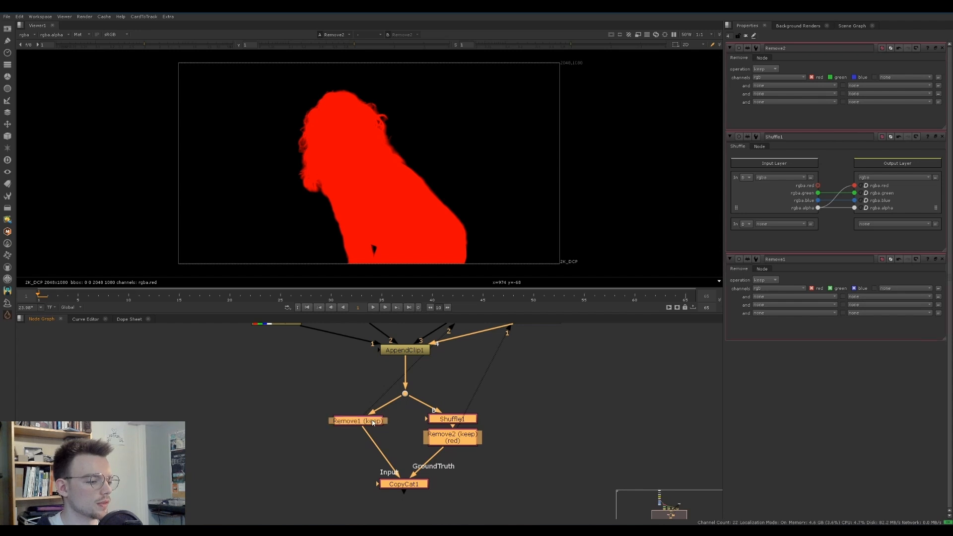
left_click_drag(372, 423, 372, 443)
left_click(379, 389)
key("Tab")
type("ref")
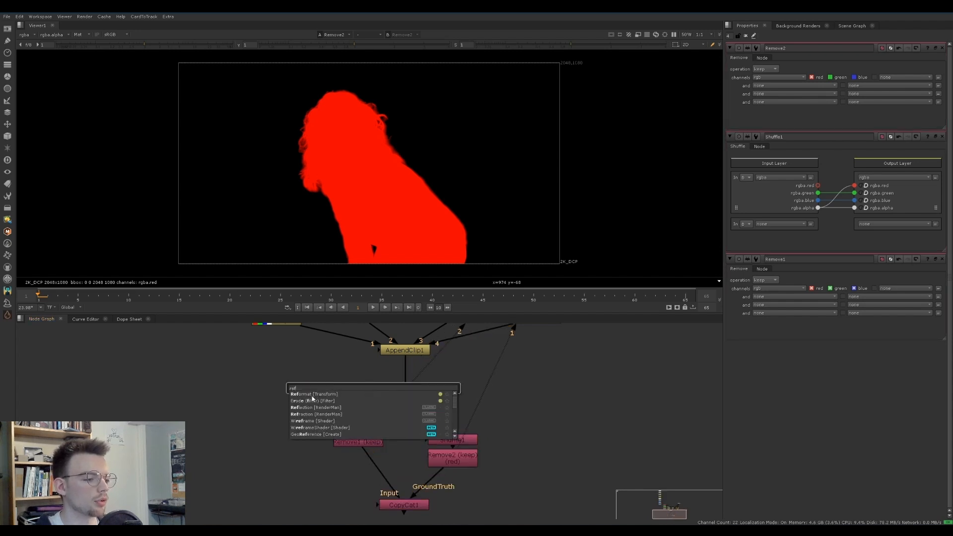
left_click(313, 396)
left_click_drag(394, 389, 421, 372)
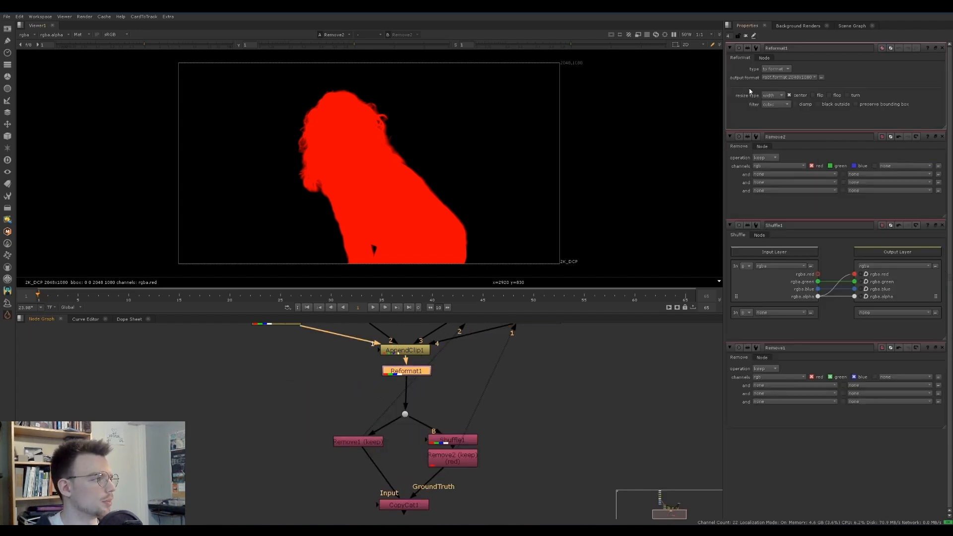
Set the Reformat type to scale with a scale of 0.33
left_click(777, 69)
left_click(774, 86)
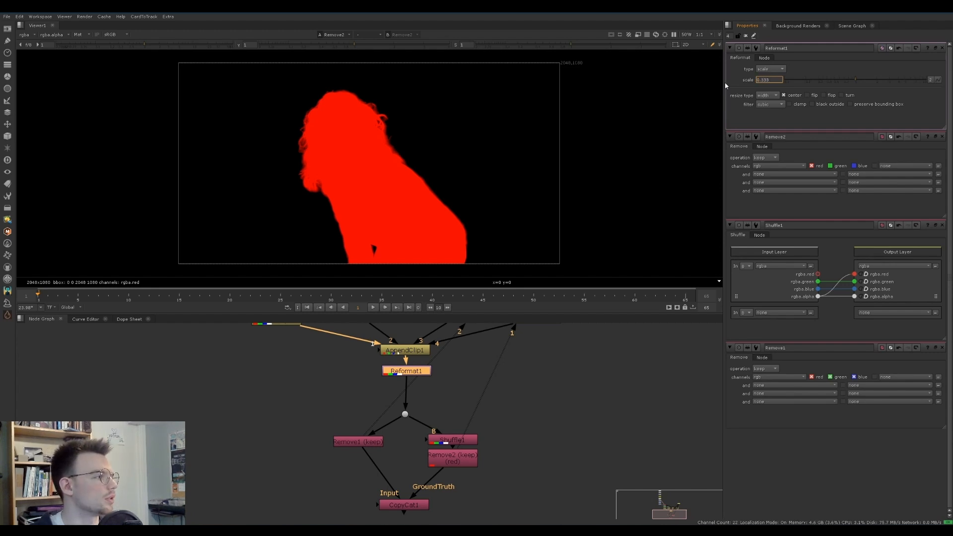
key("Return")
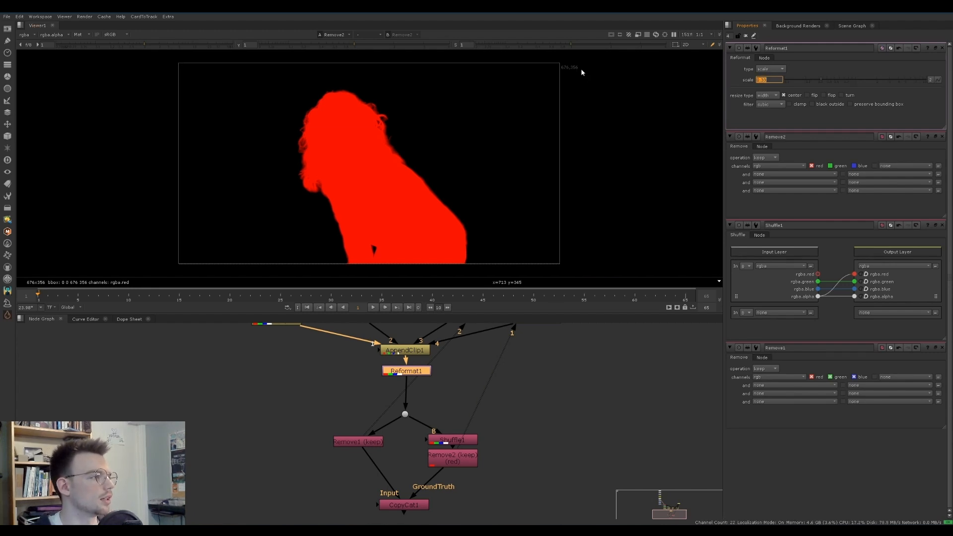
Move the Reformat and all nodes beneath it slightly further down from the AppendClip
middle_click_drag(383, 517, 383, 482)
left_click_drag(495, 482, 306, 333)
left_click_drag(397, 341, 395, 349)
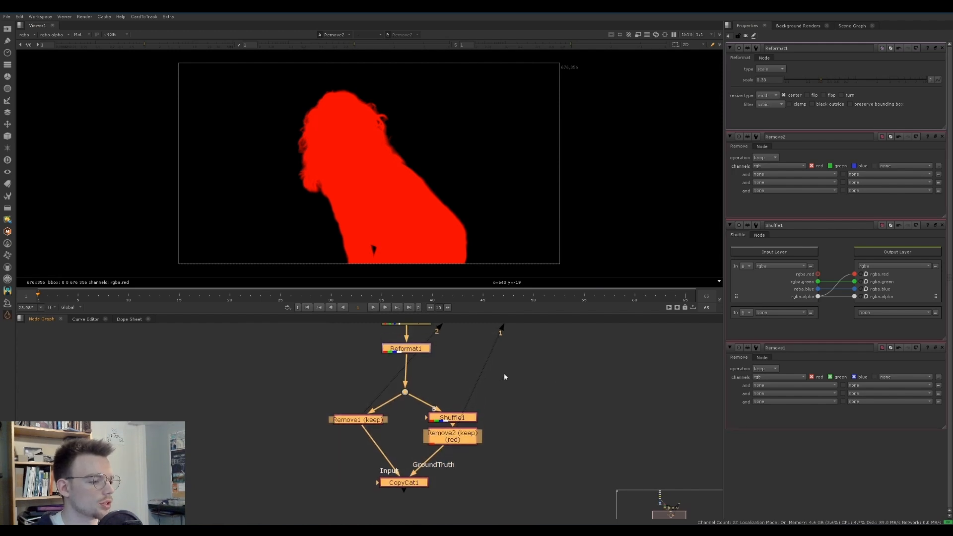
Insert a Clamp node directly after the Reformat node, above the Dot that feeds the Remove and Shuffle branches
left_click_drag(550, 376, 268, 502)
left_click(404, 348)
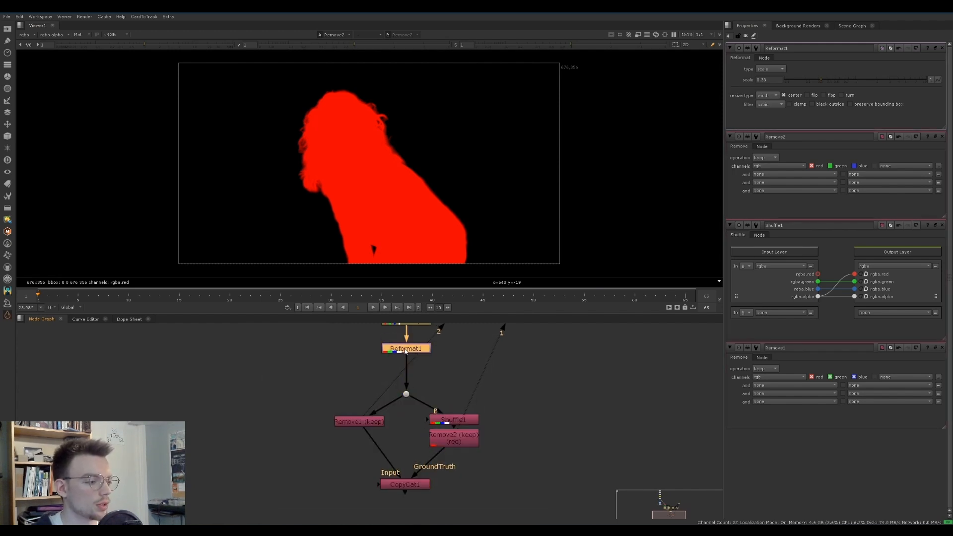
key("Tab")
type("clamp")
key("Return")
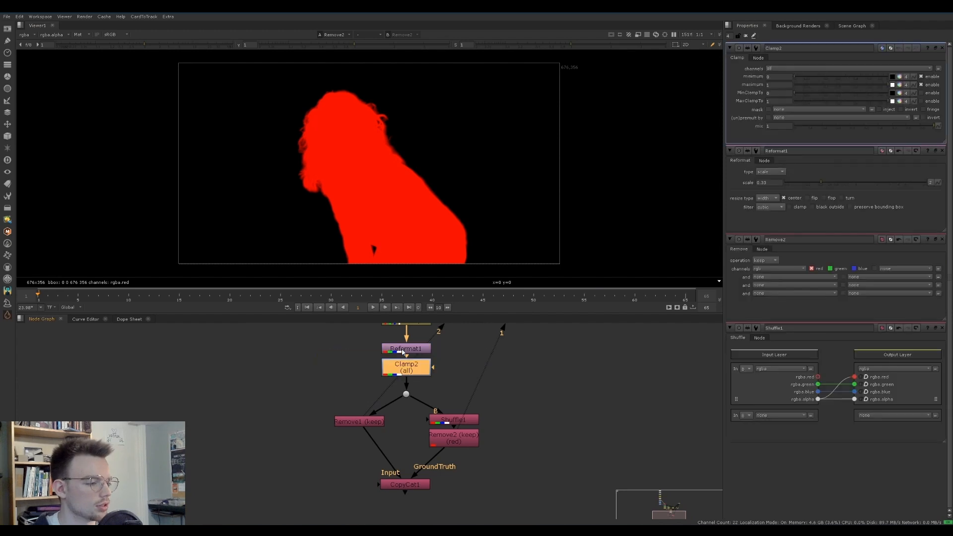
Display the CopyCat node's input in the viewer, clear the other nodes' open settings, and start the CopyCat training
middle_click_drag(469, 352, 496, 461)
scroll(496, 460, "down", 3)
middle_click_drag(350, 354, 368, 328)
scroll(431, 457, "up", 1)
middle_click_drag(431, 458, 425, 404)
scroll(425, 405, "up", 3)
left_click(508, 382)
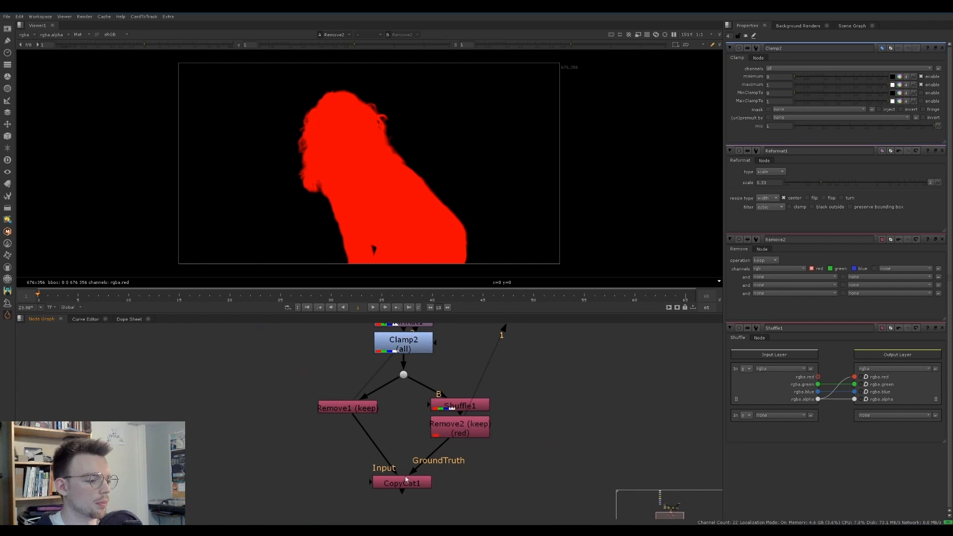
double_click(405, 481)
key("1")
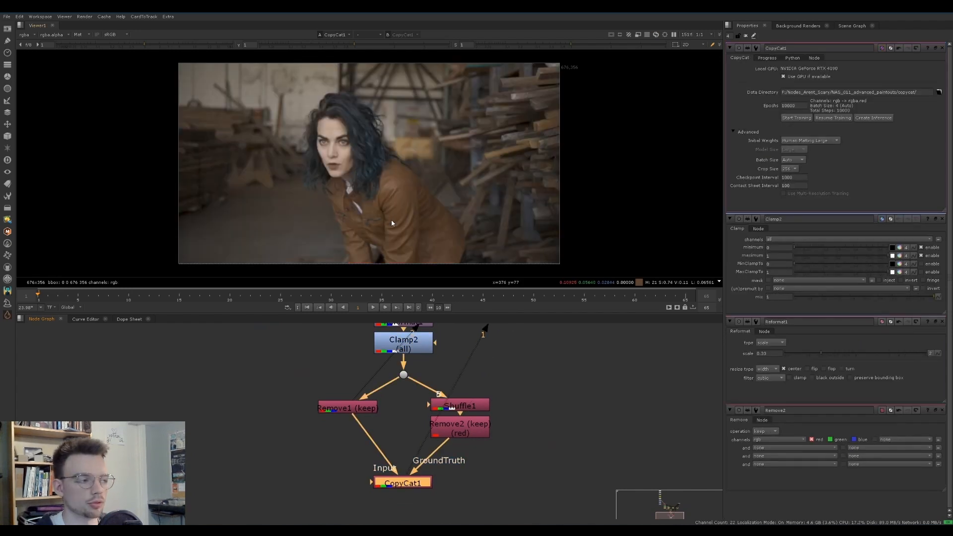
left_click(942, 219)
left_click(942, 219)
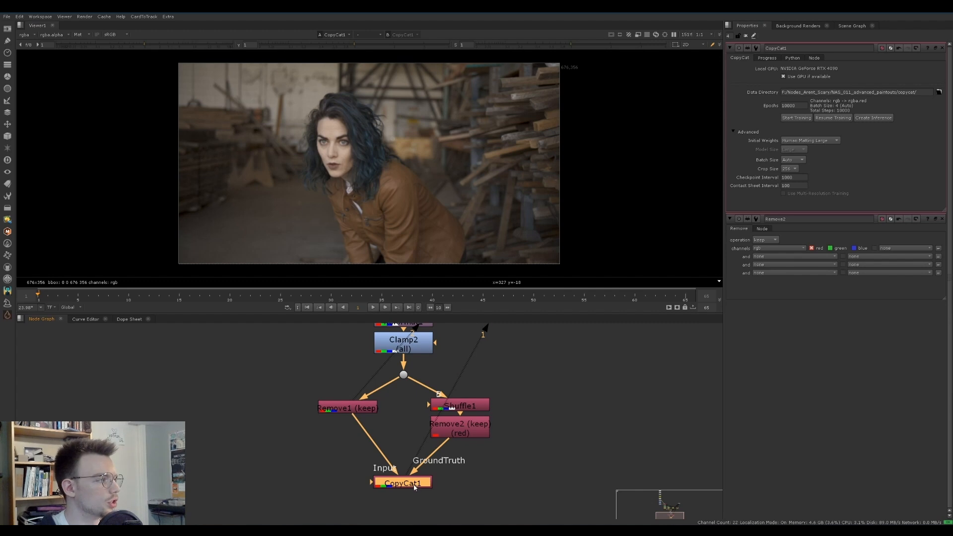
left_click(797, 118)
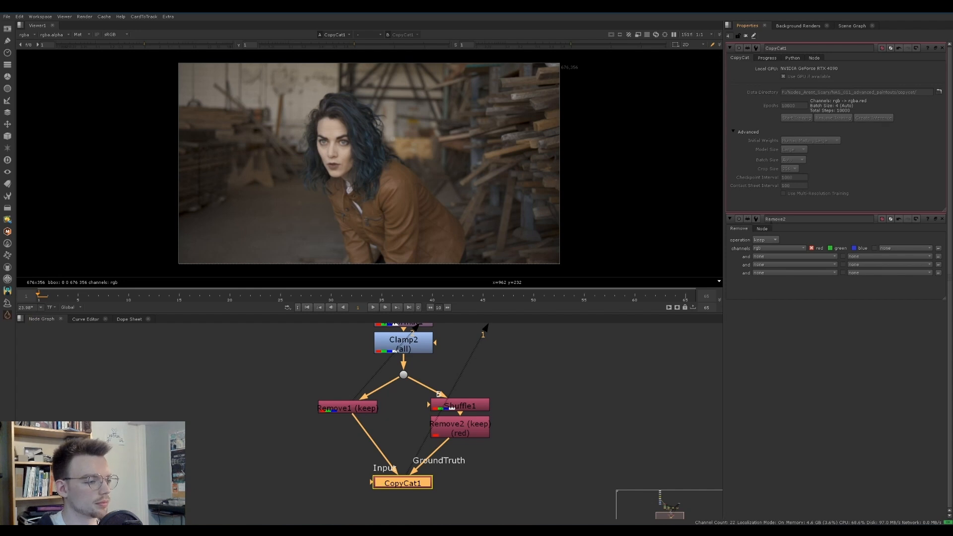
Examine the running training's contact sheet and its loss graph in log scale
scroll(450, 199, "down", 1)
middle_click_drag(450, 199, 441, 222)
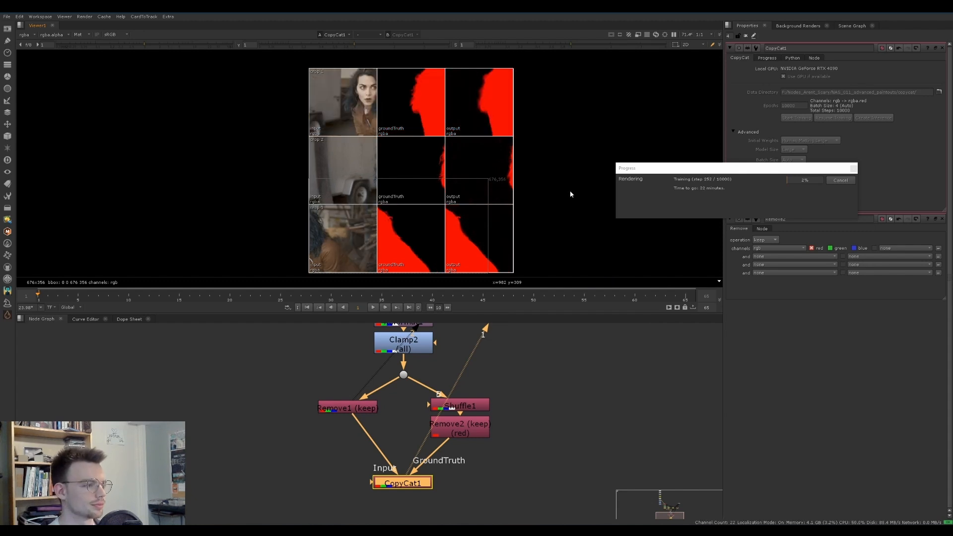
left_click_drag(645, 168, 469, 345)
left_click(767, 58)
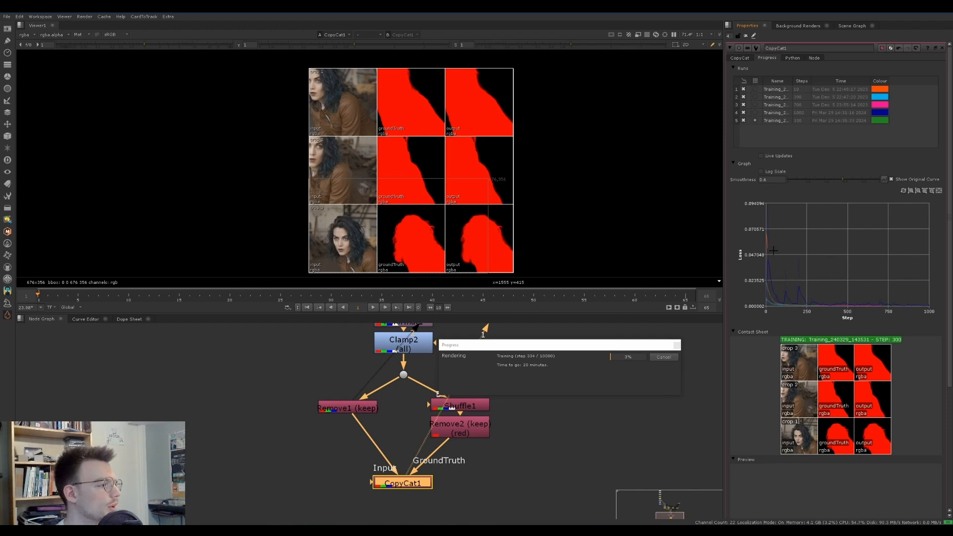
left_click(772, 173)
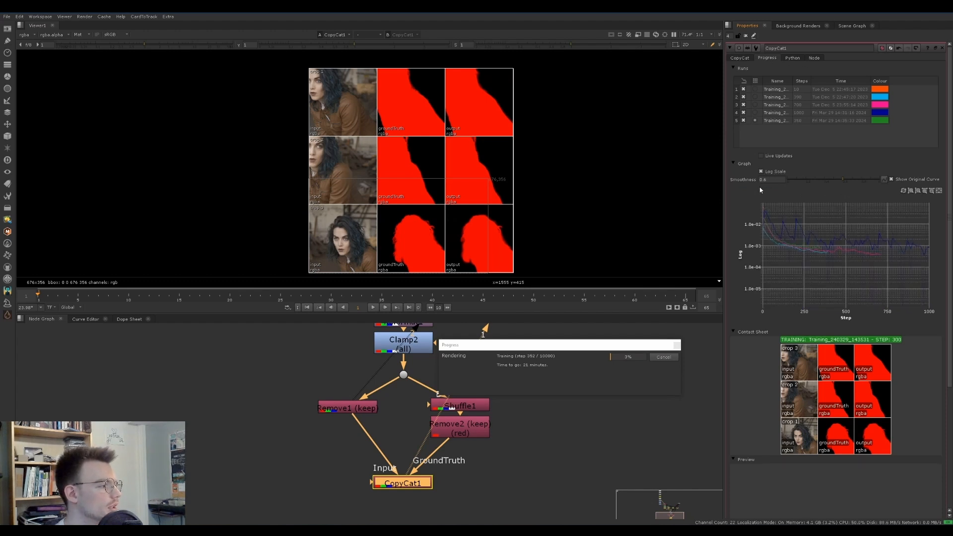
mouse_move(820, 252)
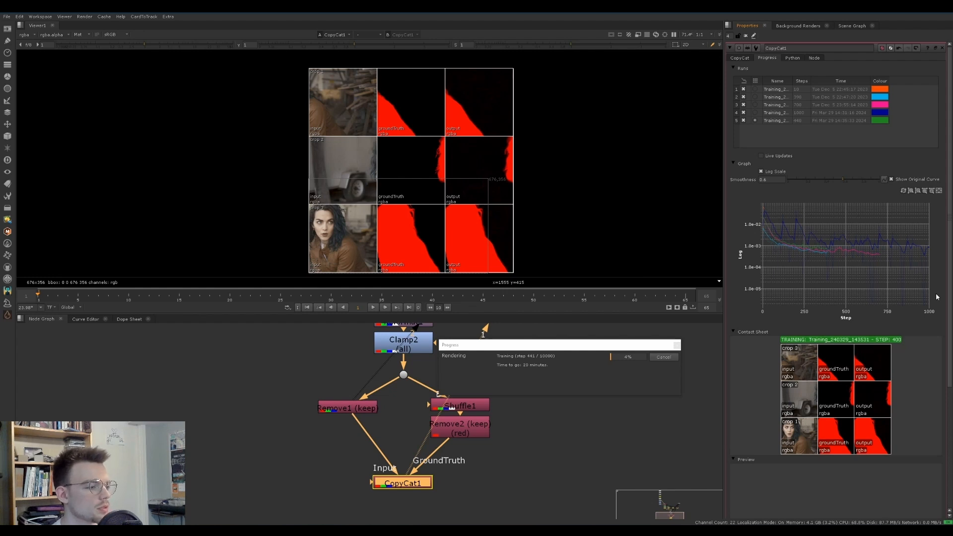
Cancel the CopyCat training and create an Inference node from the trained result
left_click(524, 360)
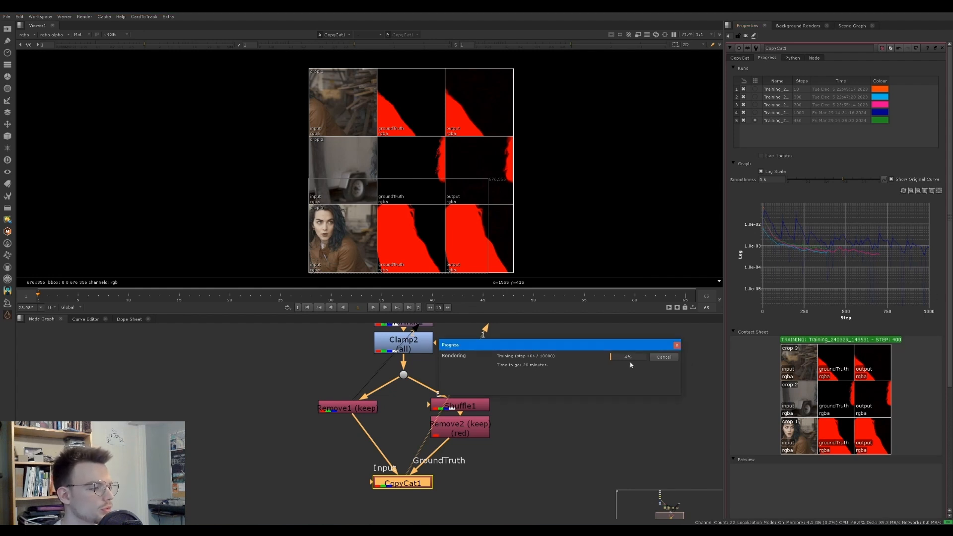
left_click(663, 358)
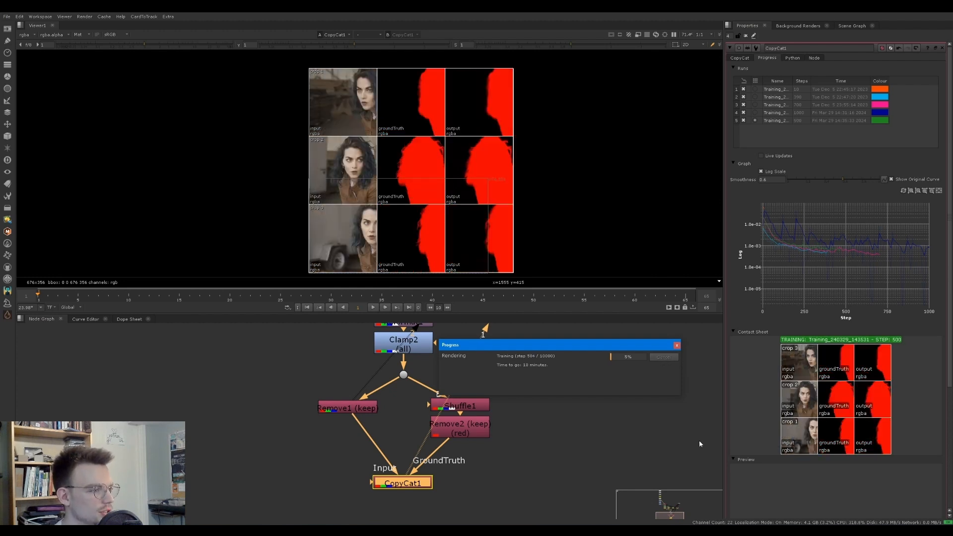
left_click(942, 48)
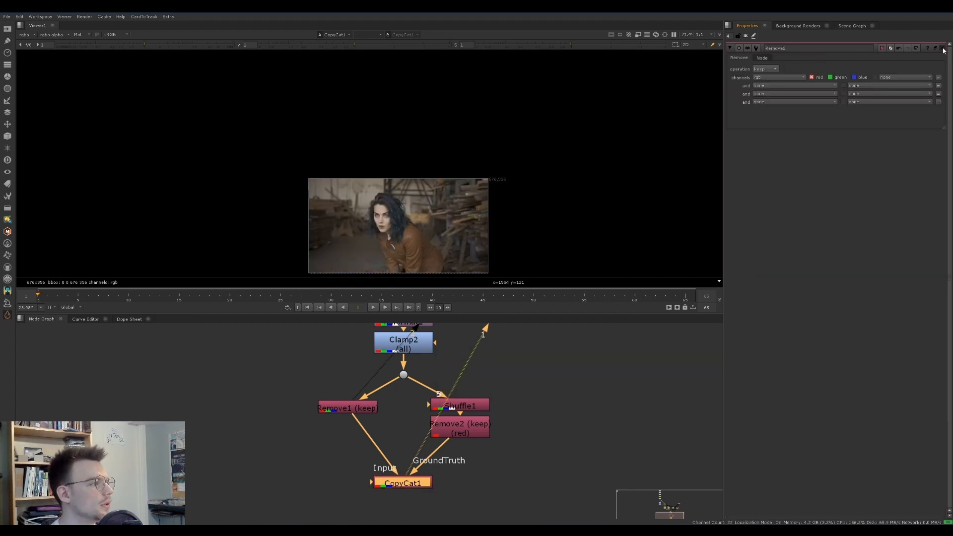
double_click(399, 486)
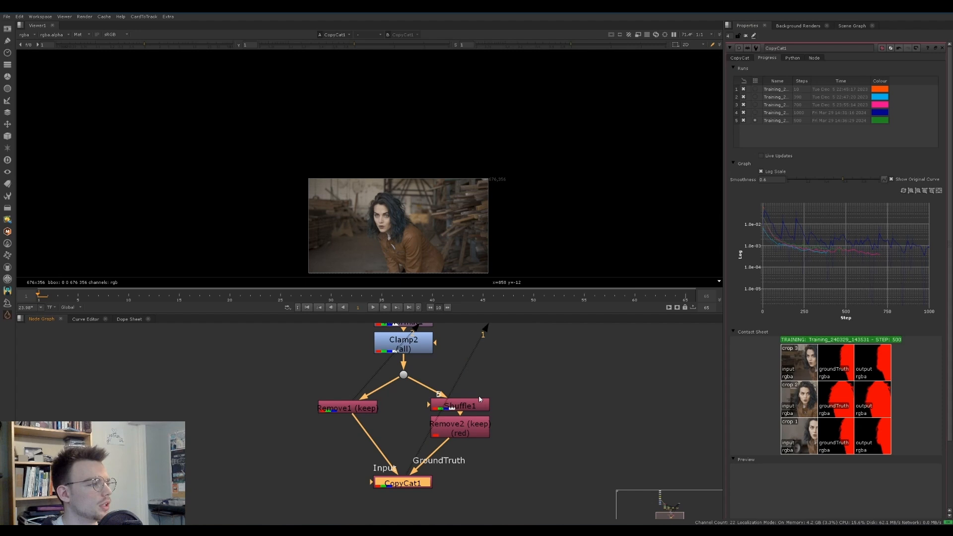
left_click(748, 58)
left_click(869, 117)
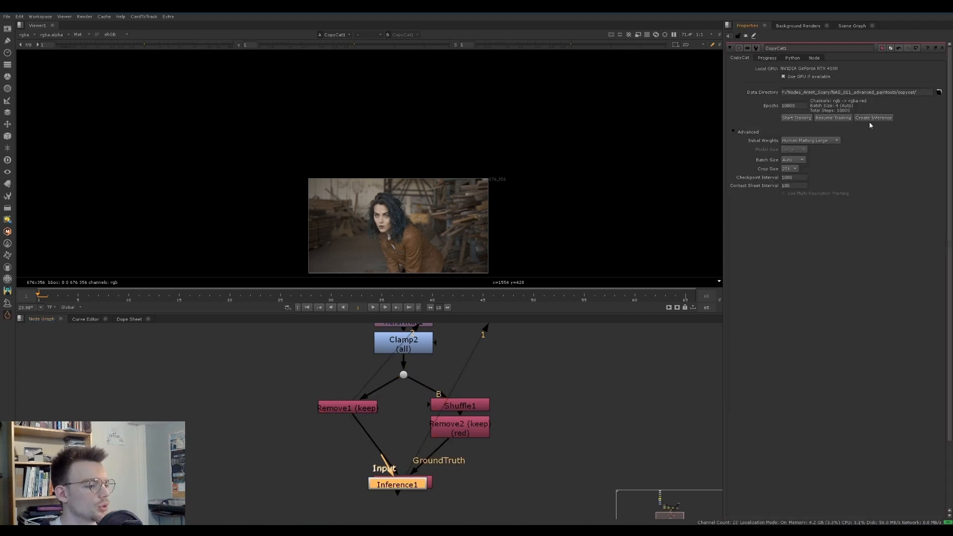
Move the new Inference node away from the CopyCat node into empty space left of the Remove branch
scroll(306, 457, "up", 1)
middle_click_drag(307, 457, 355, 427)
left_click_drag(446, 457, 247, 427)
middle_click_drag(312, 395, 334, 422)
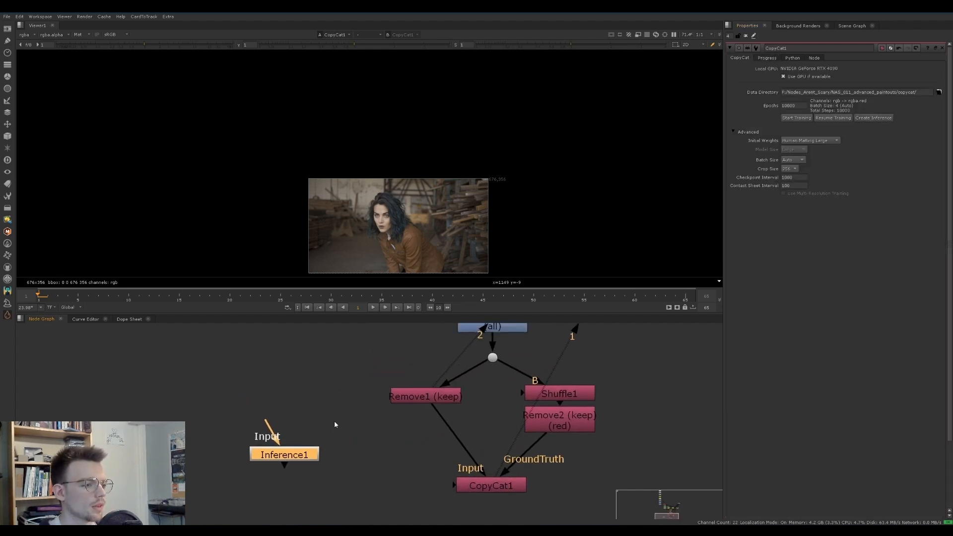
middle_click_drag(414, 272, 394, 226)
scroll(394, 226, "up", 2)
scroll(377, 189, "up", 1)
middle_click_drag(388, 399, 439, 440)
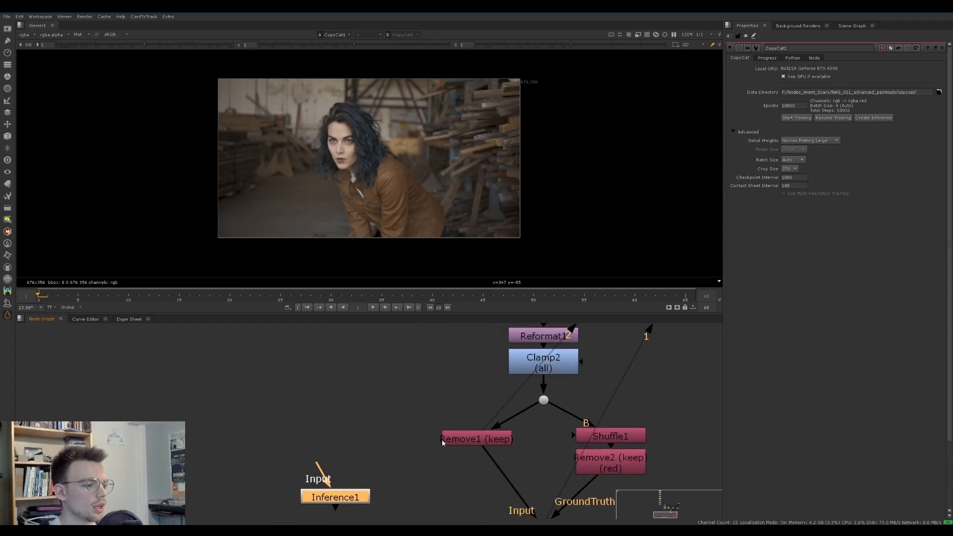
Duplicate the Reformat and Clamp nodes below the AppendClip into the empty area left of the FrameHold branches
scroll(344, 389, "down", 2)
middle_click_drag(345, 390, 445, 417)
left_click_drag(442, 493, 462, 415)
middle_click_drag(462, 417, 421, 466)
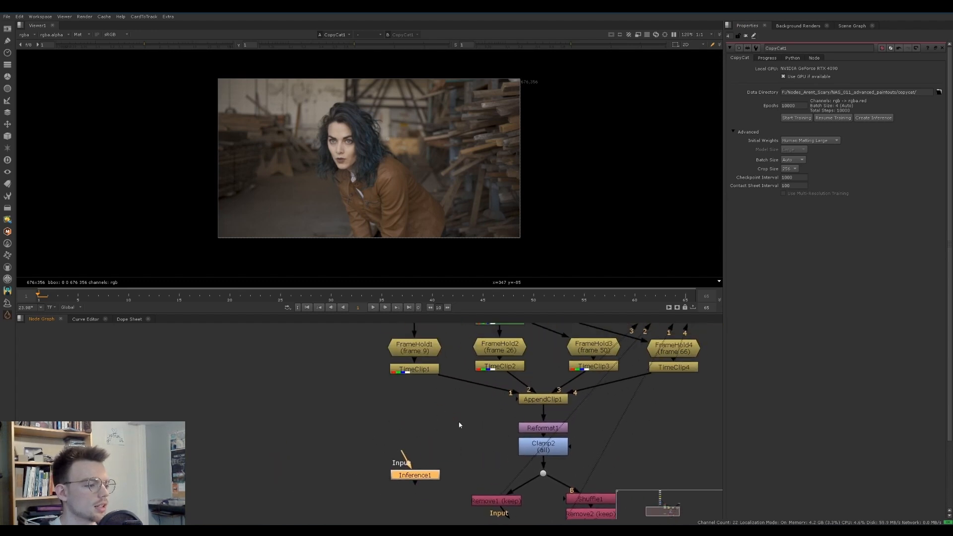
left_click(530, 432)
middle_click_drag(444, 421, 450, 422)
left_click(549, 450)
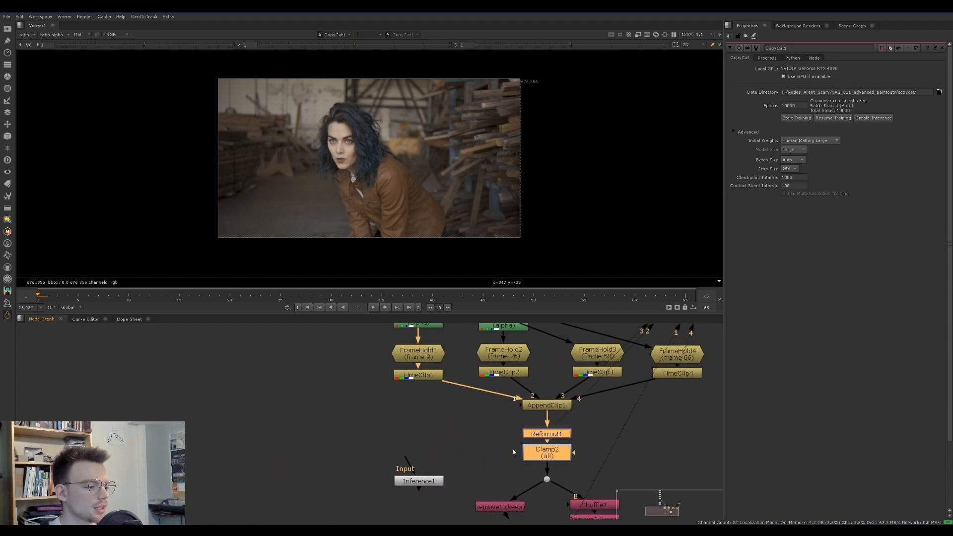
scroll(380, 413, "down", 4)
middle_click_drag(378, 413, 440, 425)
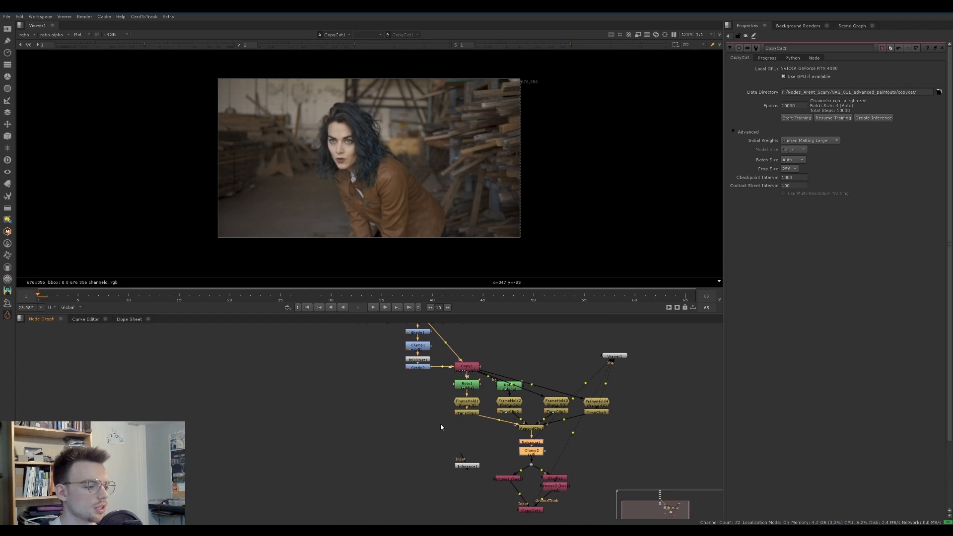
left_click(426, 428)
key("ctrl+v")
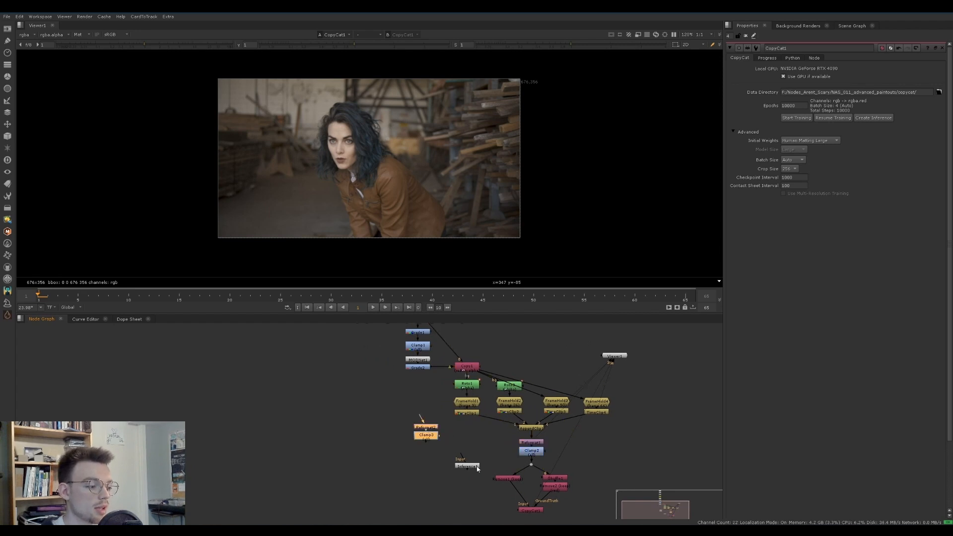
Position the copied Reformat and Clamp above the Inference node and connect the Reformat's input to the Read node
middle_click_drag(449, 430, 446, 450)
left_click_drag(428, 446, 448, 449)
left_click_drag(436, 411, 634, 442)
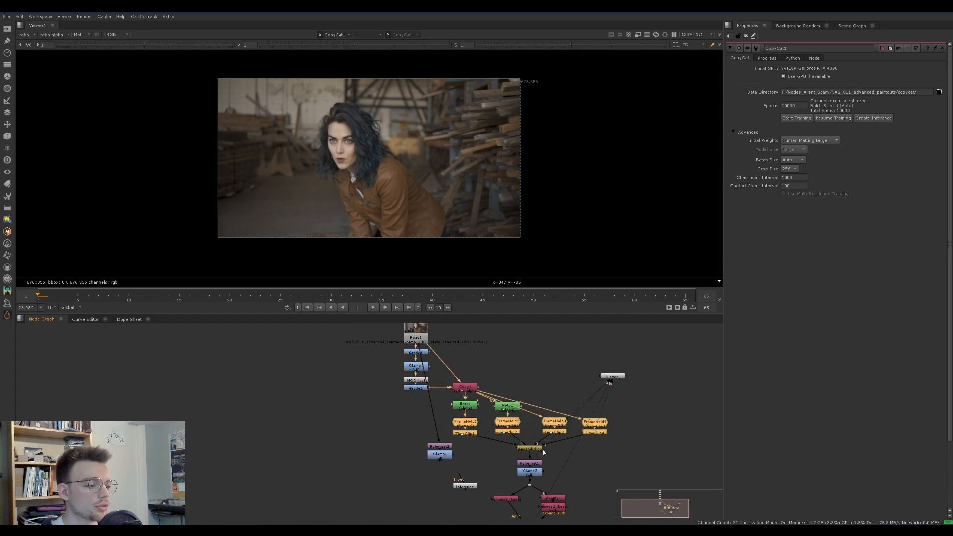
left_click(489, 450)
scroll(456, 468, "up", 3)
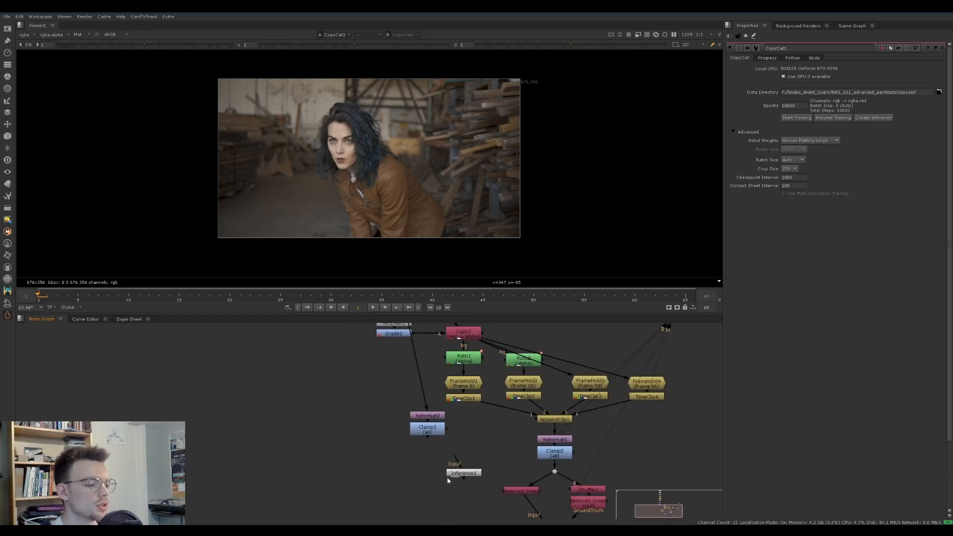
Connect the Inference node beneath the copied Clamp and display its output in the viewer
mouse_move(454, 475)
left_mouse_down()
mouse_move(422, 478)
mouse_move(426, 433)
mouse_move(440, 475)
left_mouse_up()
double_click(430, 471)
key("1")
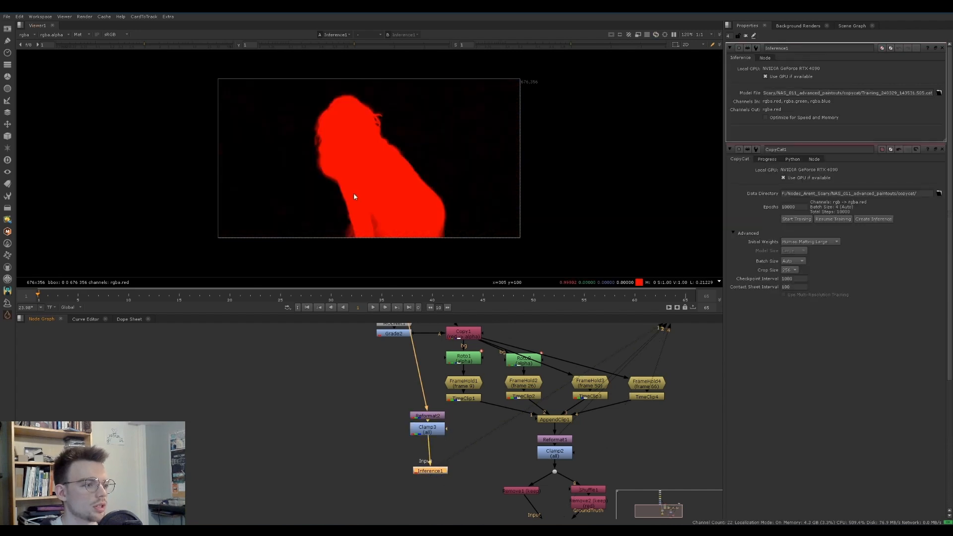
Play and scrub the inferred matte, comparing trained frame 9 with untrained frame 1
key("l")
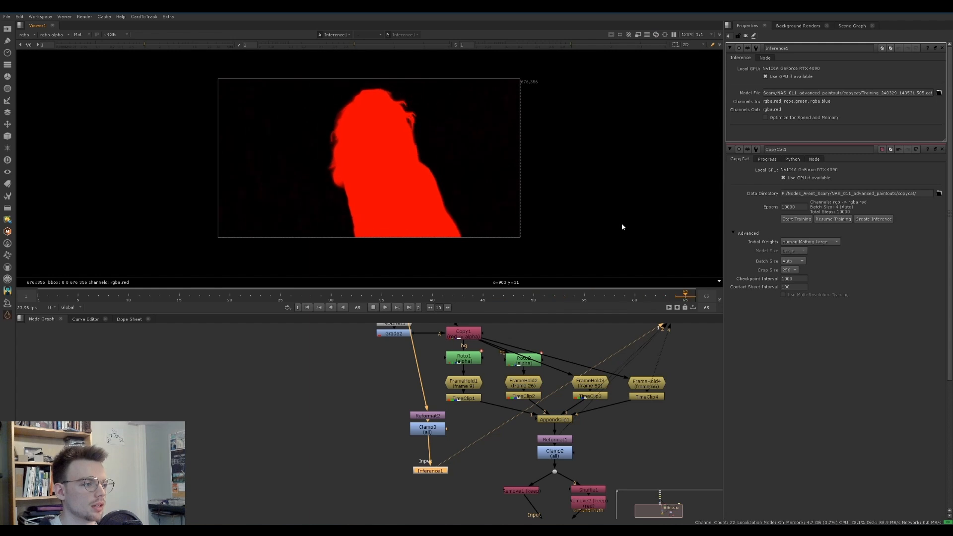
left_click(57, 297)
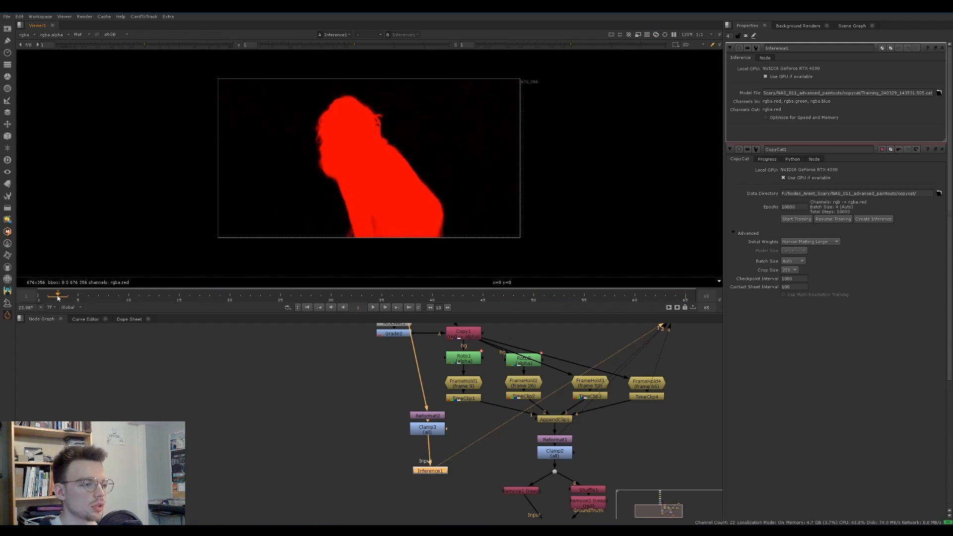
left_click_drag(58, 297, 118, 299)
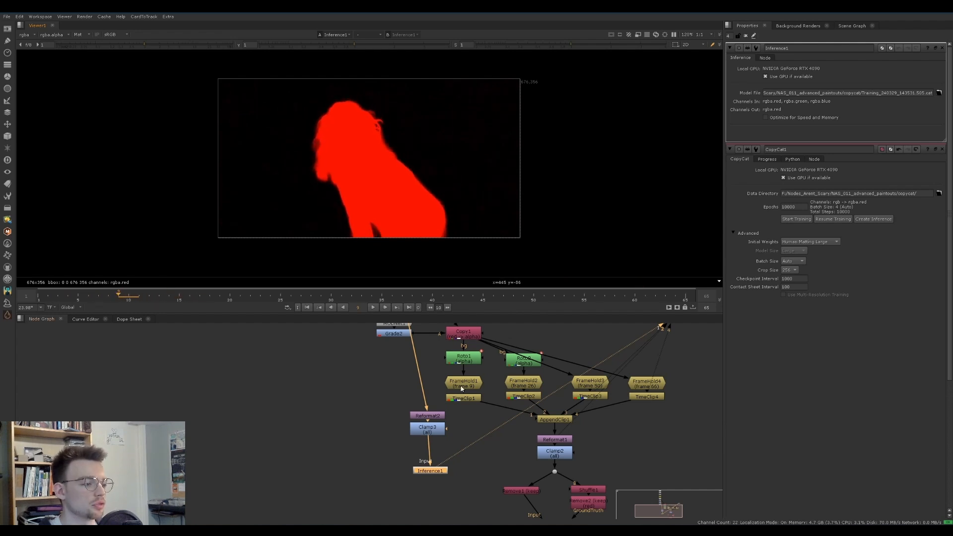
left_click(469, 386)
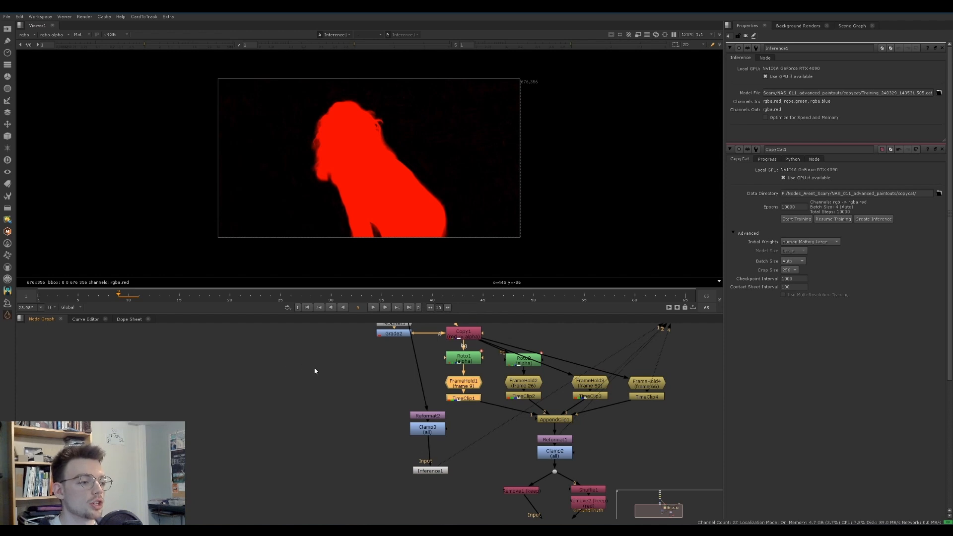
left_click_drag(109, 303, 40, 299)
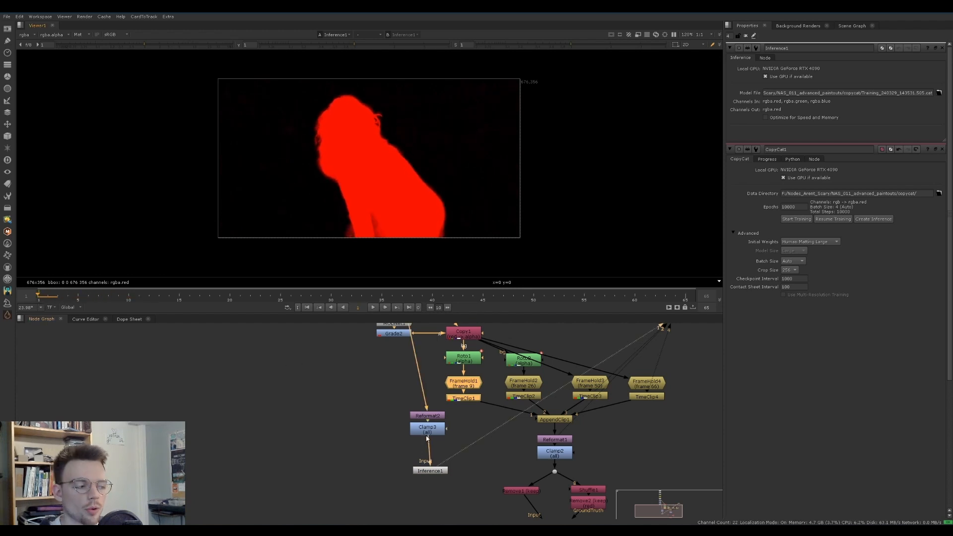
Move the copied Reformat, Clamp and Inference branch further left, clear of the FrameHold branches
middle_click_drag(360, 450, 356, 429)
left_click_drag(354, 466, 338, 431)
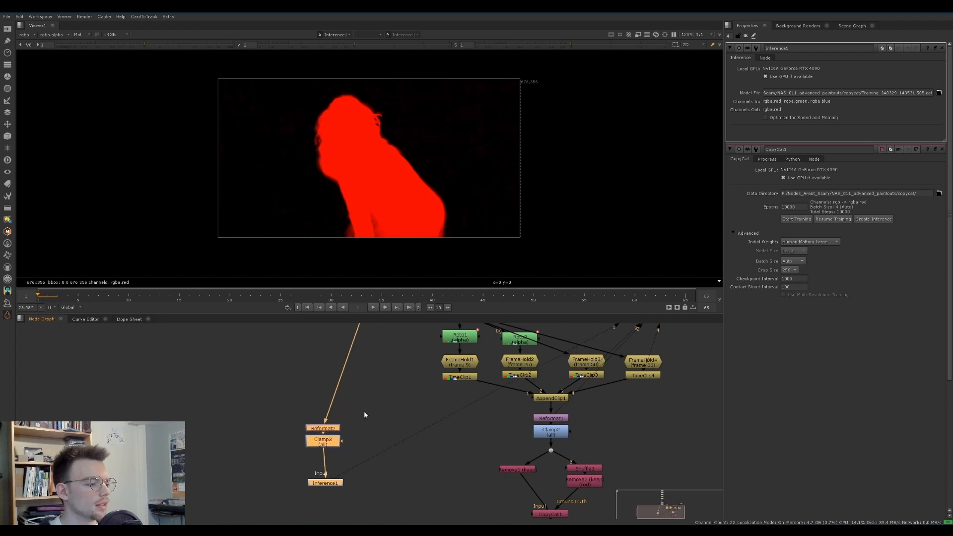
middle_click_drag(415, 381, 407, 419)
left_click_drag(407, 420, 409, 414)
View the Copy node and add a duplicate of the frame 9 FrameHold fed from it, held on frame 1
left_click(451, 354)
key("1")
scroll(384, 244, "up", 5)
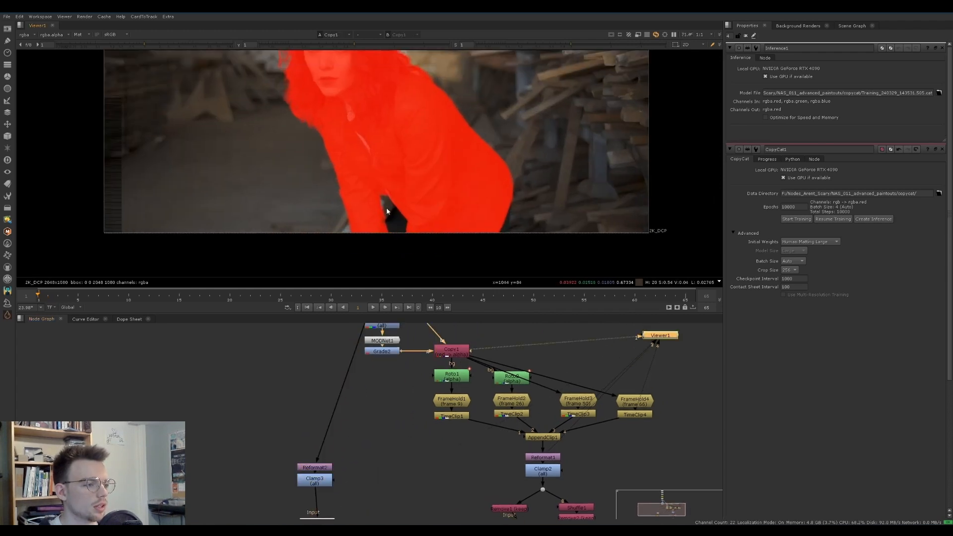
left_click(440, 403)
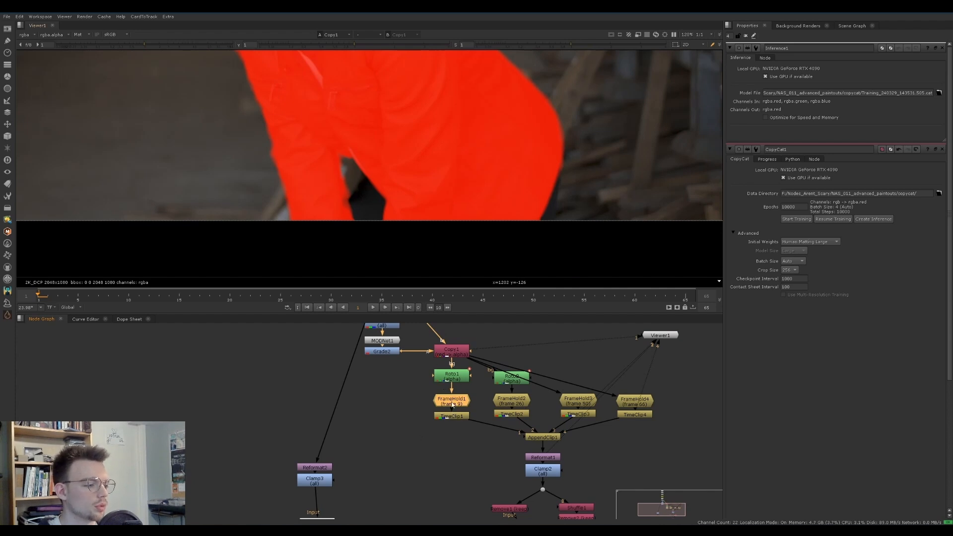
key("ctrl+c")
left_click(396, 403)
key("ctrl+v")
left_click_drag(395, 394, 451, 353)
double_click(395, 410)
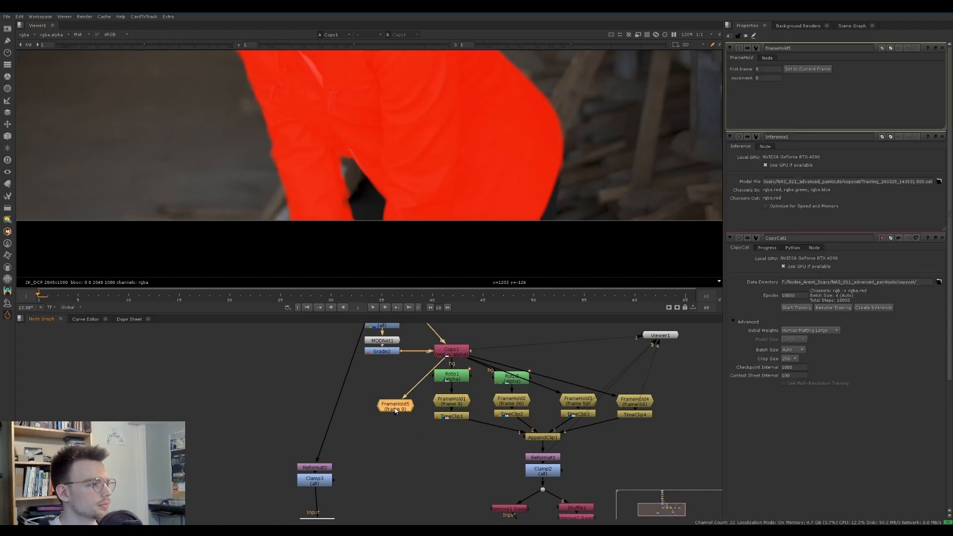
left_click(811, 70)
Insert a Roto node between the Copy node and the frame 1 FrameHold, and hide the matte overlay over the arm gap
left_click_drag(397, 408, 393, 376)
left_click(378, 377)
key("o")
scroll(351, 173, "up", 3)
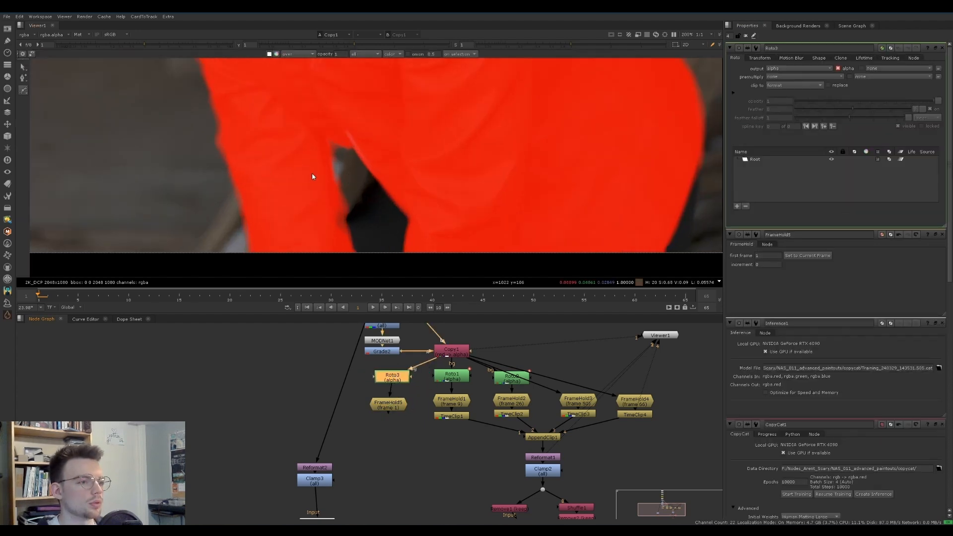
scroll(348, 181, "up", 3)
key("m")
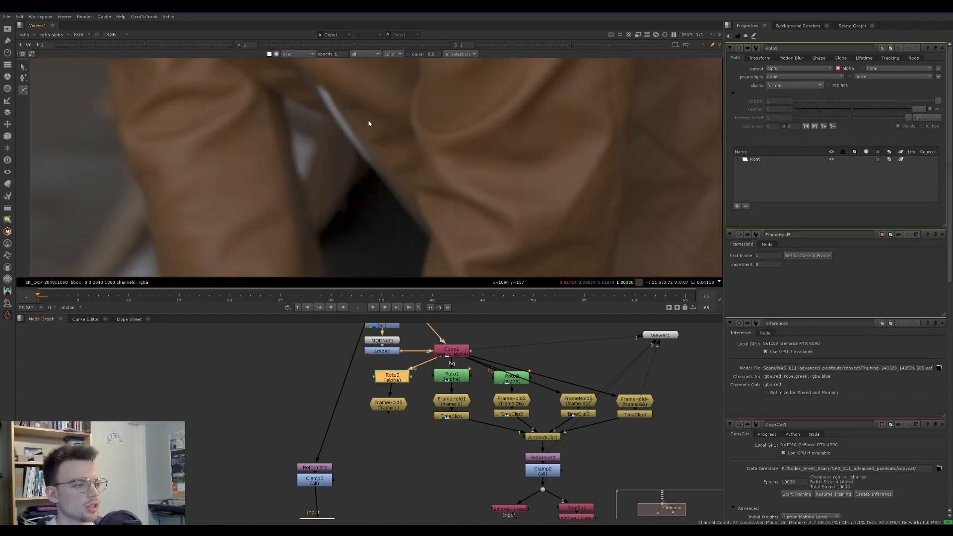
Draw a closed Bezier shape in the Roto over the gap between arm and body on frame 1, and feather its edge
left_click(325, 97)
left_click_drag(294, 213, 291, 225)
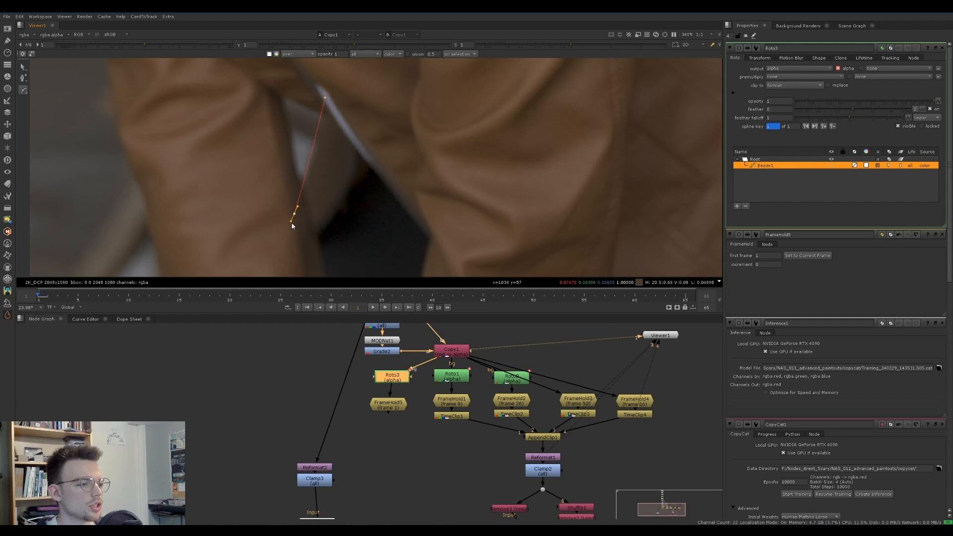
scroll(291, 225, "down", 3)
left_click(294, 247)
left_click(390, 247)
left_click(393, 183)
left_click(316, 123)
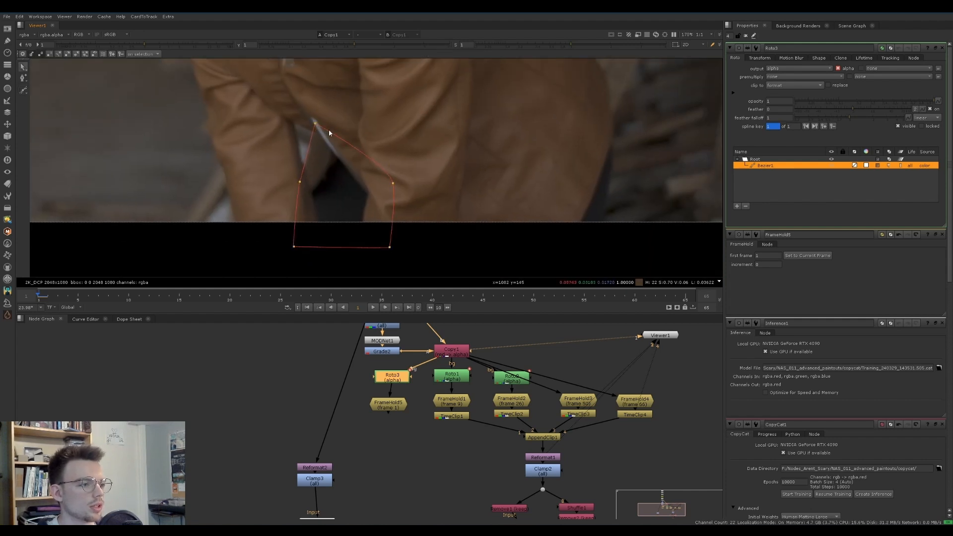
left_click_drag(316, 123, 318, 120)
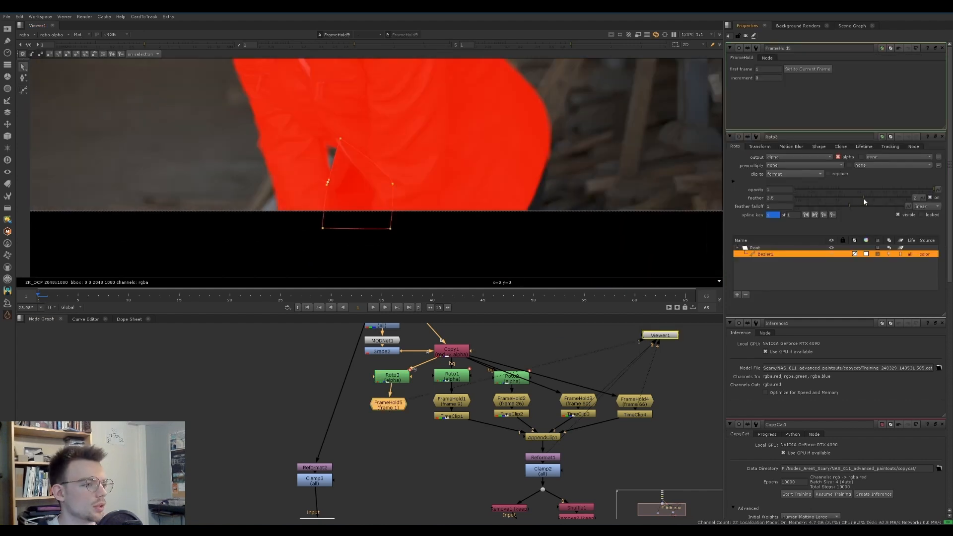
Add a second Bezier shape along the lower back edge of the woman's jacket and check it with the matte overlay
scroll(498, 112, "up", 2)
left_click(483, 101)
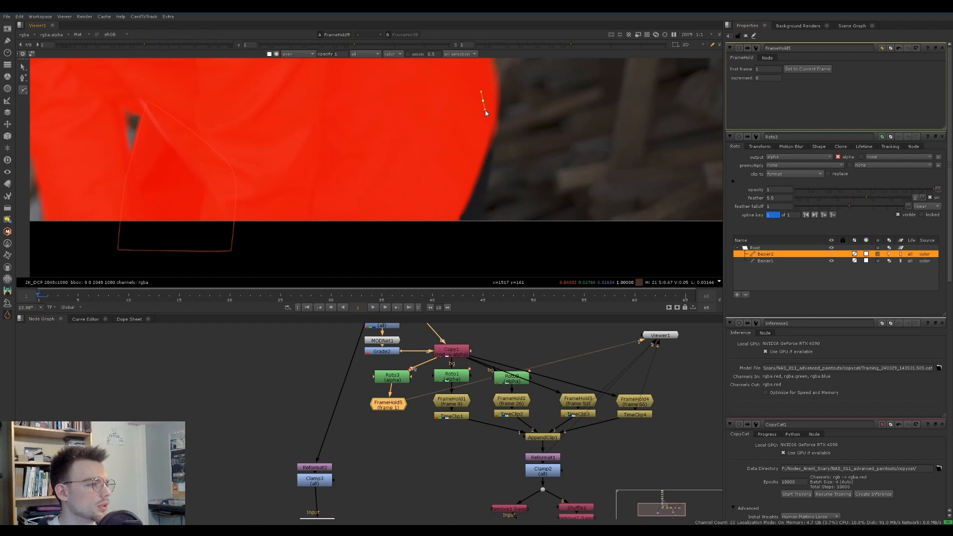
left_click(490, 160)
left_click_drag(472, 238, 463, 239)
key("Escape")
scroll(479, 248, "down", 2)
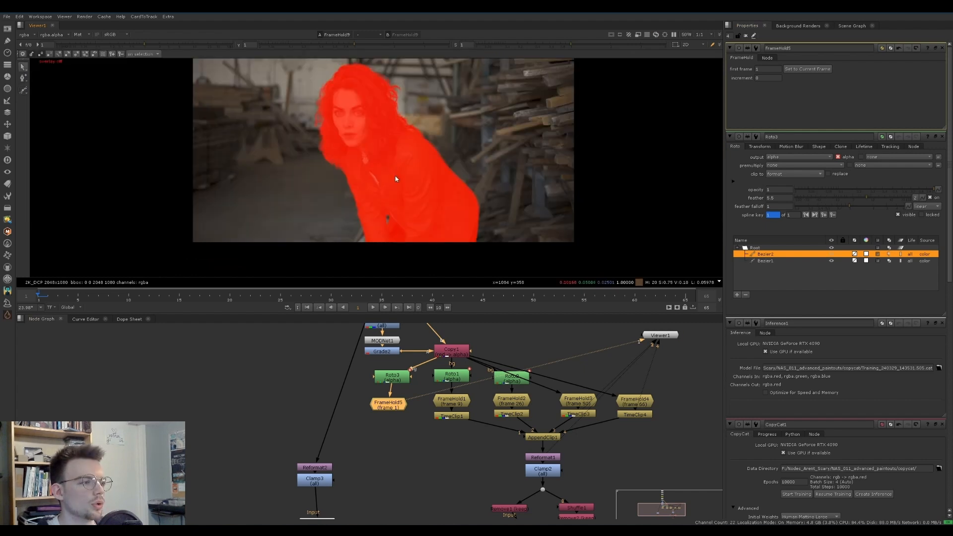
key("q")
middle_click_drag(398, 206, 394, 196)
Duplicate the frame 9 TimeClip beneath the frame 1 FrameHold and connect it as an additional AppendClip input
middle_click_drag(435, 427, 411, 392)
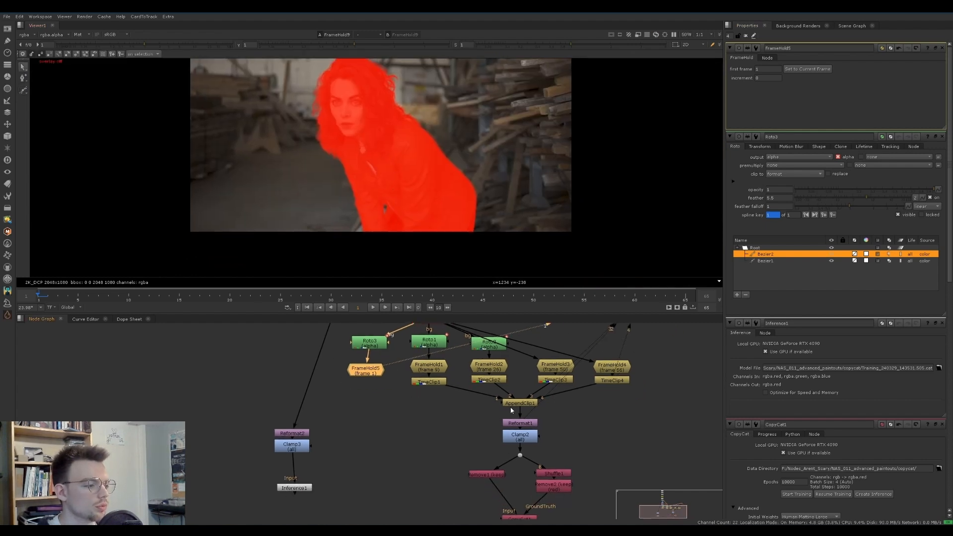
left_click(429, 383)
key("ctrl+c")
left_click(365, 373)
key("ctrl+v")
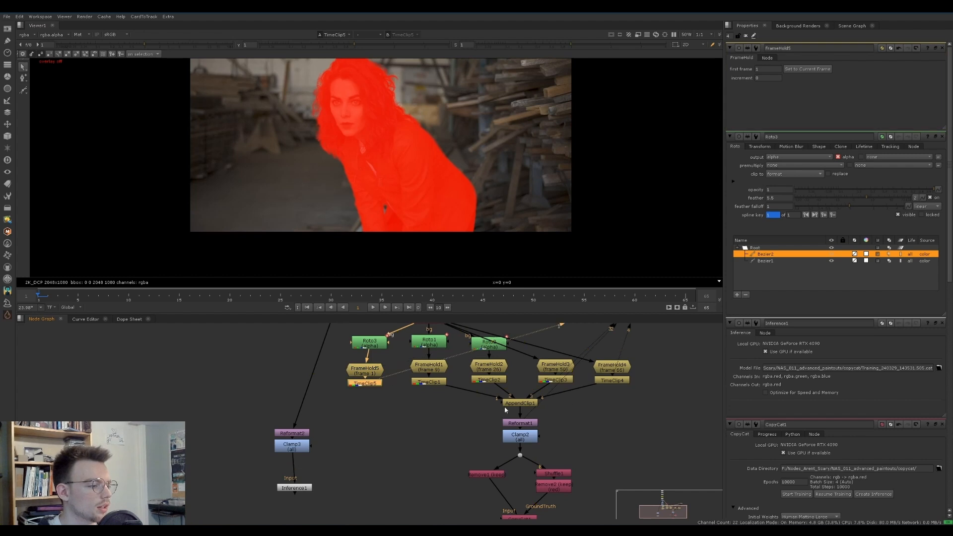
left_click_drag(501, 405, 368, 383)
left_click(473, 412)
middle_click_drag(468, 416, 406, 402)
Open the CopyCat node's properties, start training with the frame 1 example included, and stop the run early
scroll(408, 414, "down", 1)
double_click(478, 481)
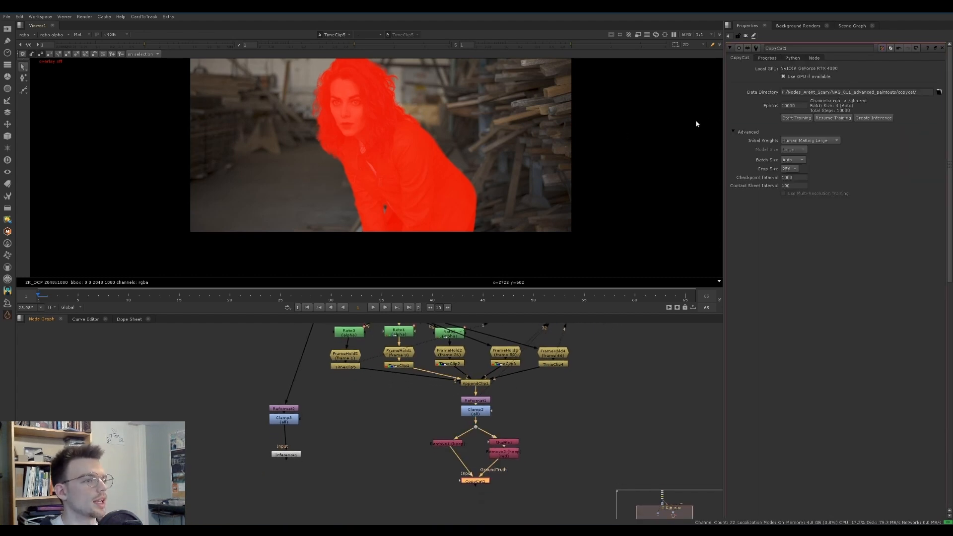
middle_click_drag(391, 160, 386, 196)
key("o")
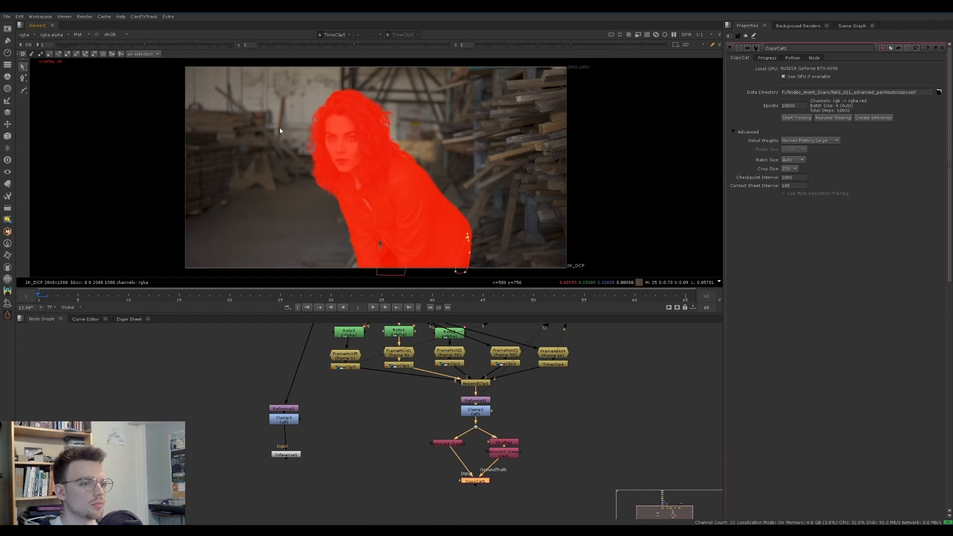
left_click(797, 118)
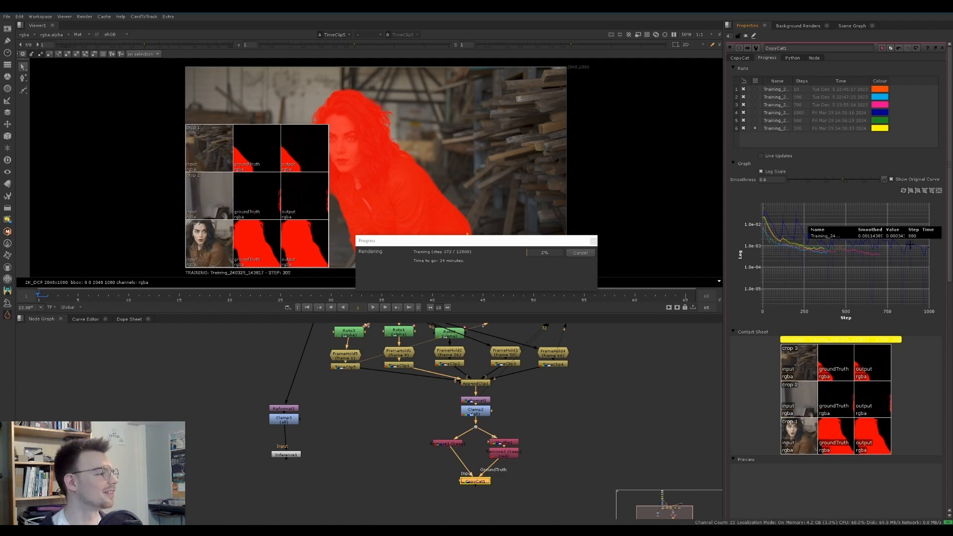
left_click(579, 253)
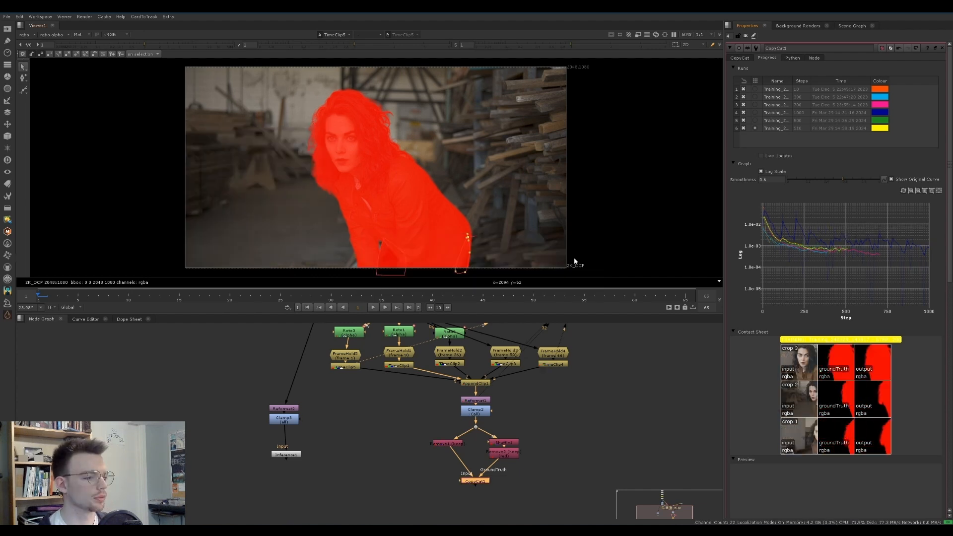
Align the existing Inference below its Clamp, create a new Inference from CopyCat, and feed it from the same Clamp
left_click(744, 59)
left_click(328, 447)
left_click_drag(290, 456, 287, 451)
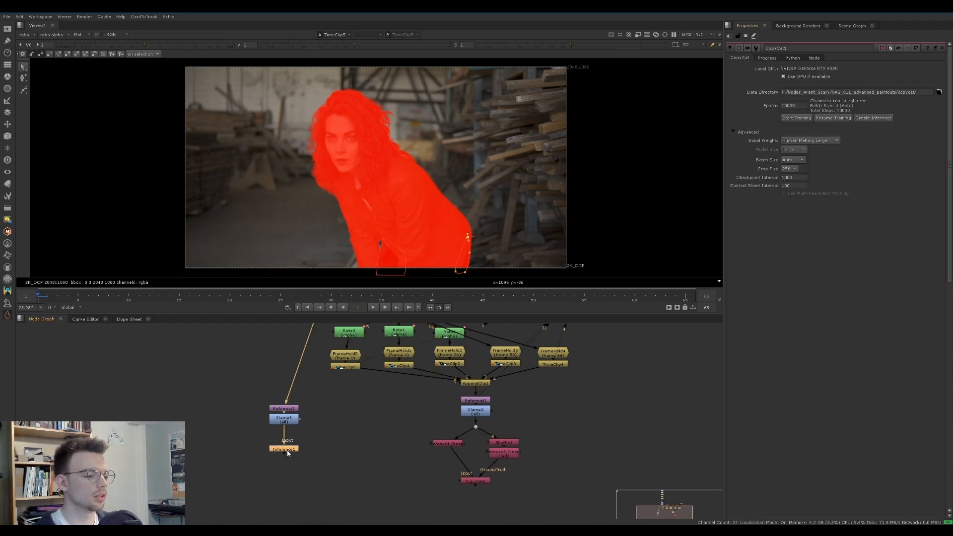
left_click(320, 429)
left_click(478, 481)
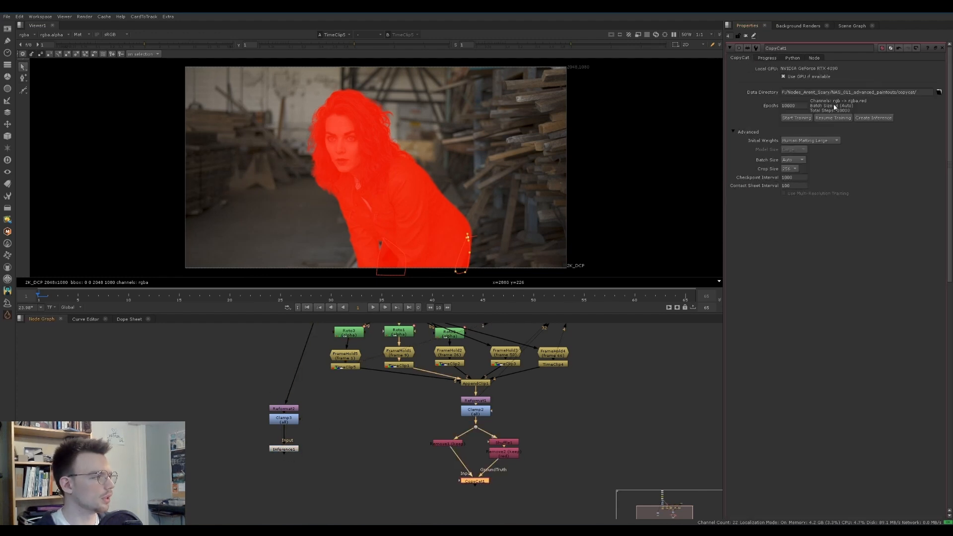
left_click(873, 117)
left_click_drag(528, 470, 284, 418)
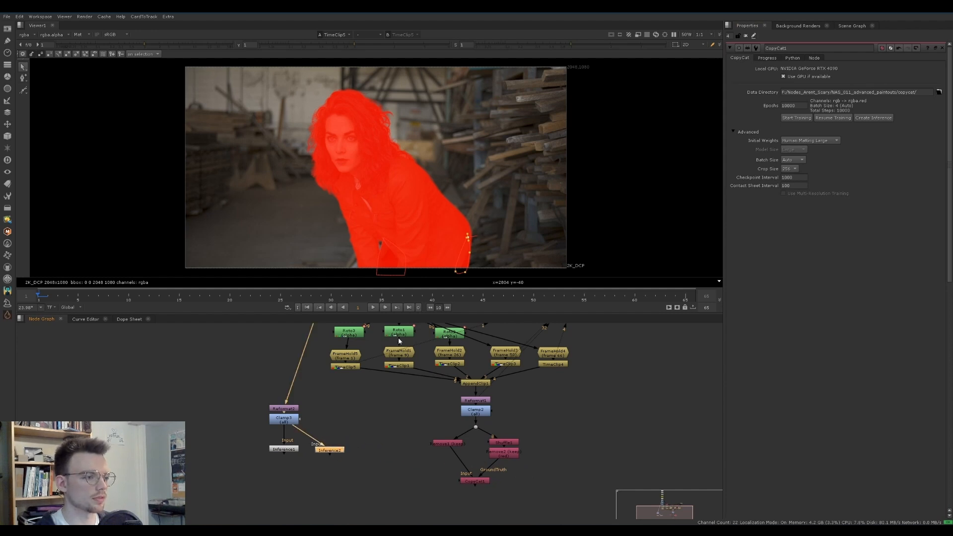
Play the new Inference matte in the viewer, limiting the playback range to end at frame 10
key("1")
key("l")
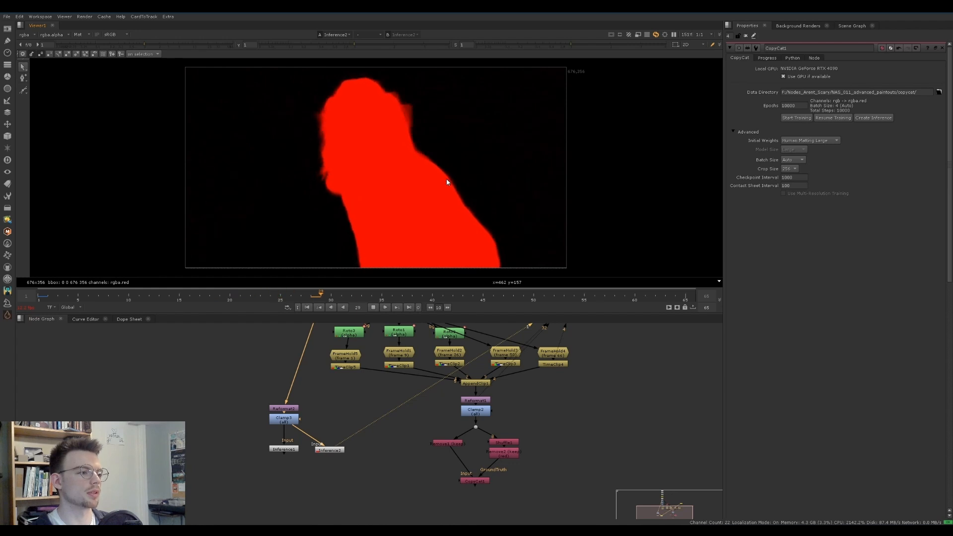
left_click(129, 299)
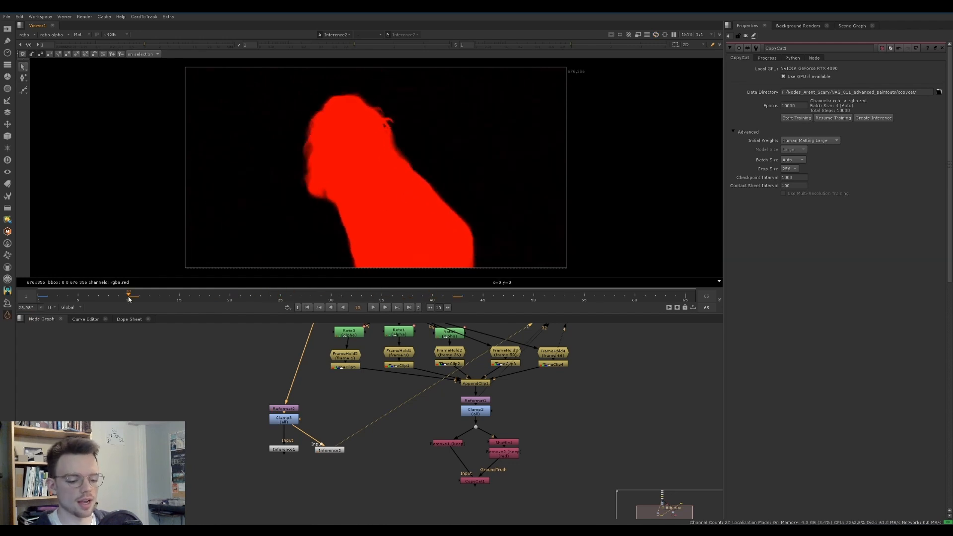
key("o")
key("l")
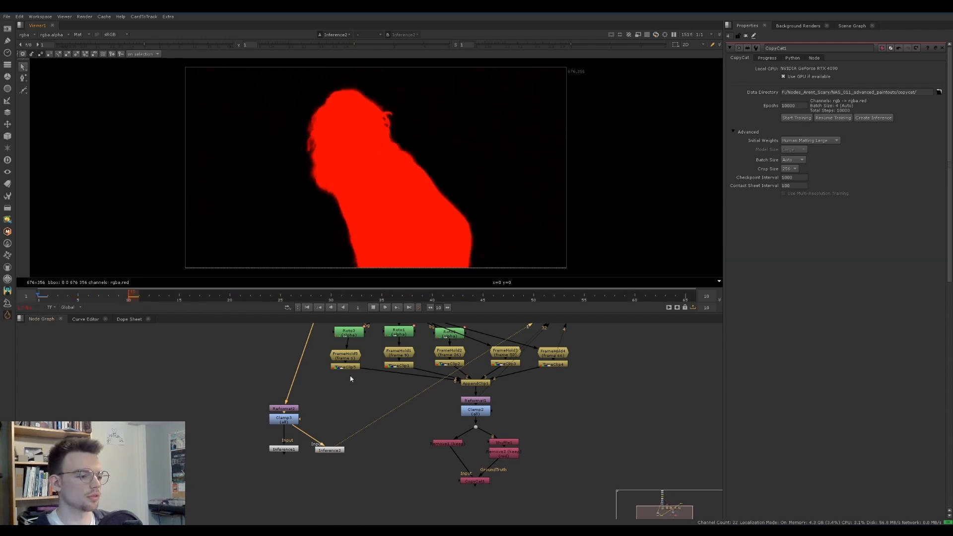
Compare the earlier and new Inference mattes in two viewer inputs, and play the new matte over the full range
left_click(285, 451)
key("1")
key("2")
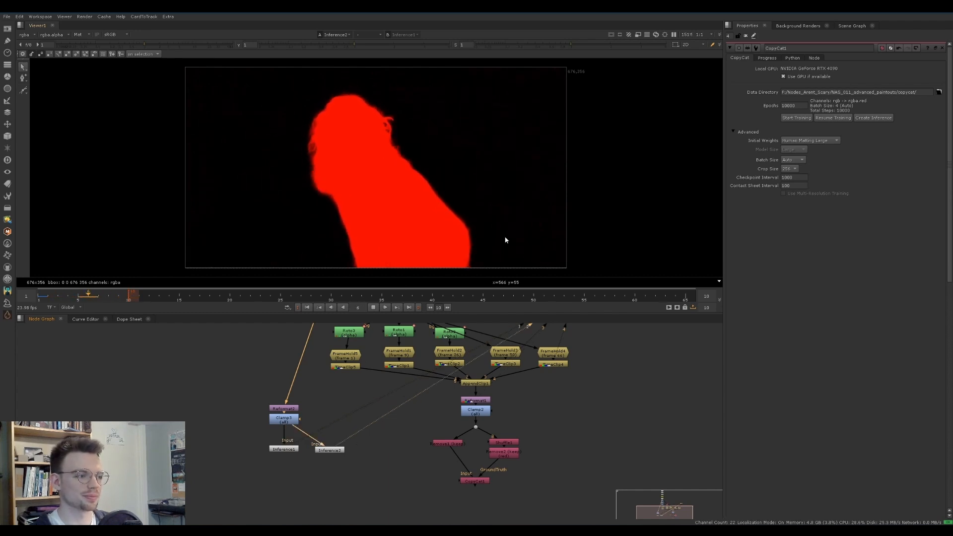
key("k")
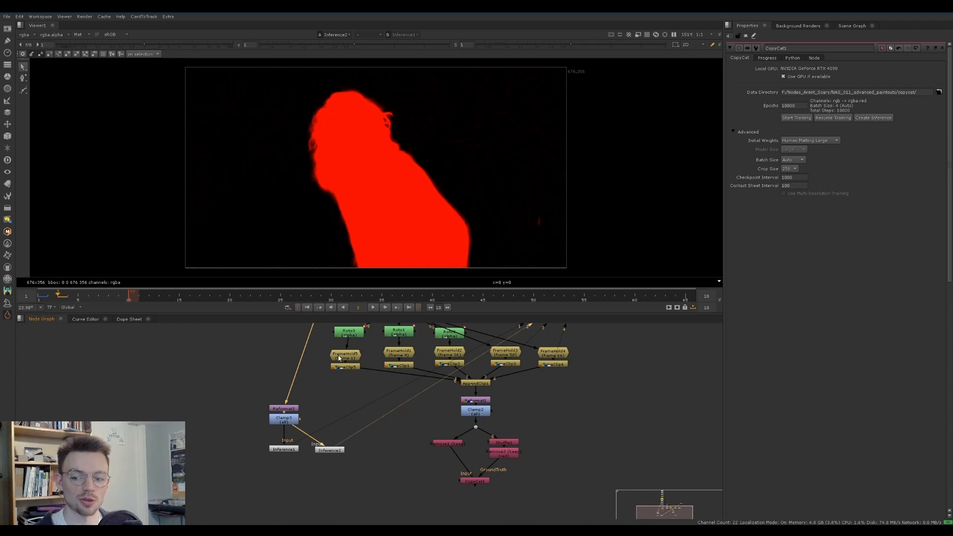
key("l")
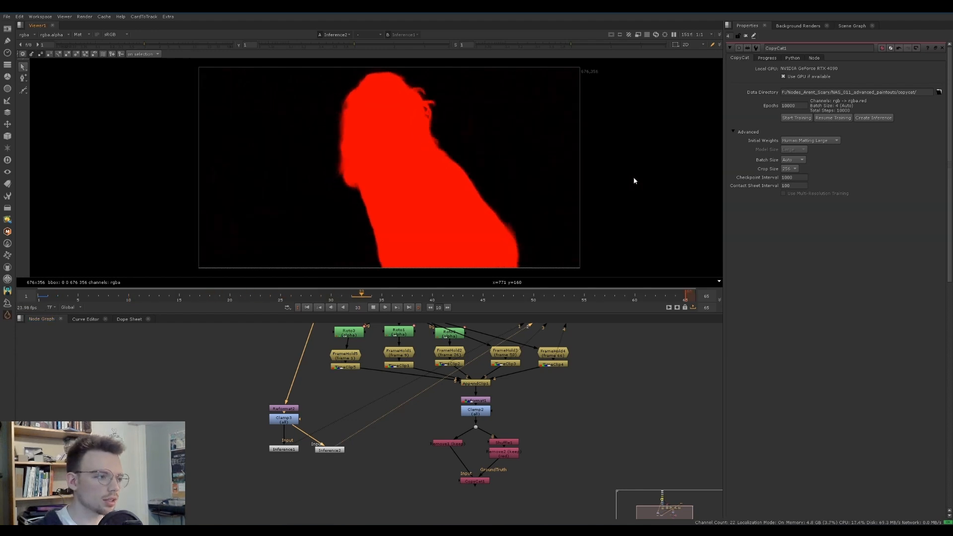
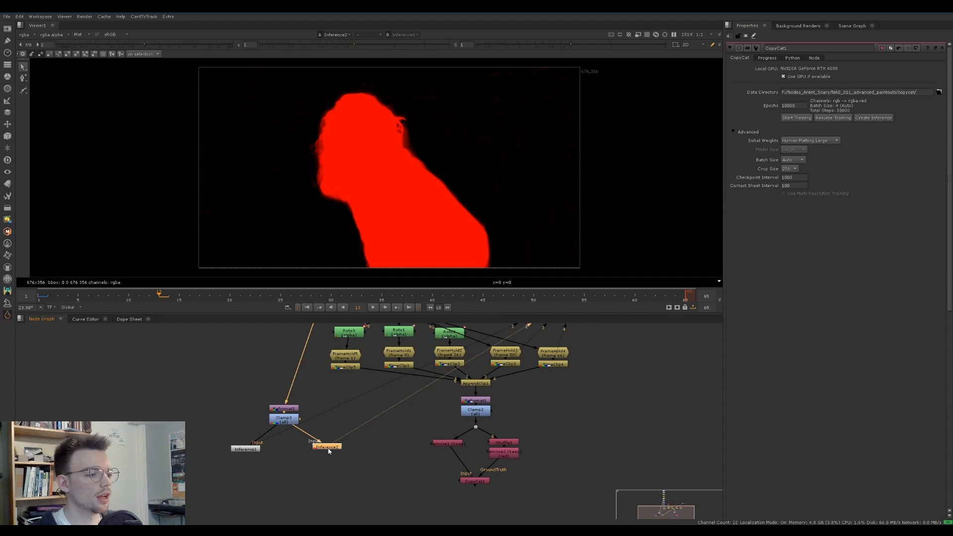
Add a Grade to the new Inference matte with white clamp on and blackpoint 0.06, checking the background under raised viewer gamma
key("g")
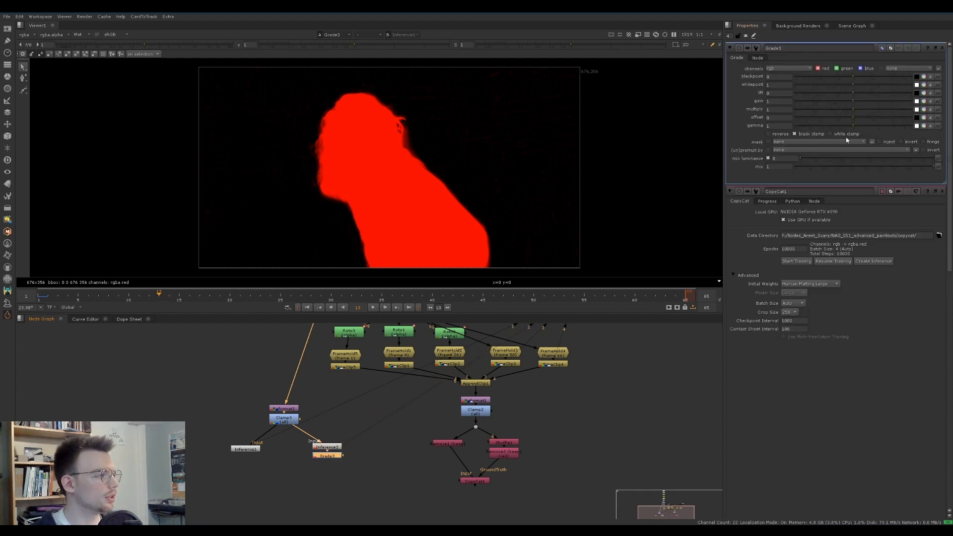
key("1")
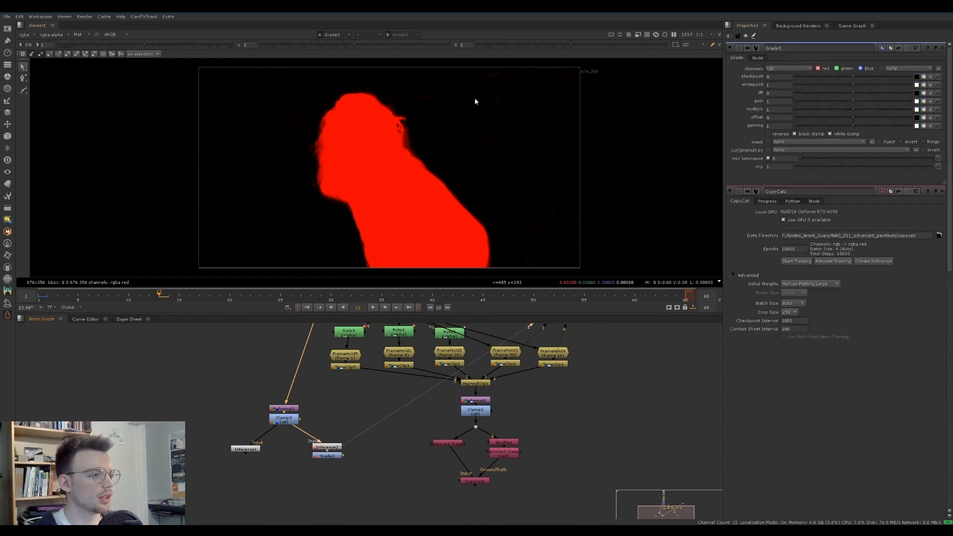
left_click_drag(356, 46, 403, 45)
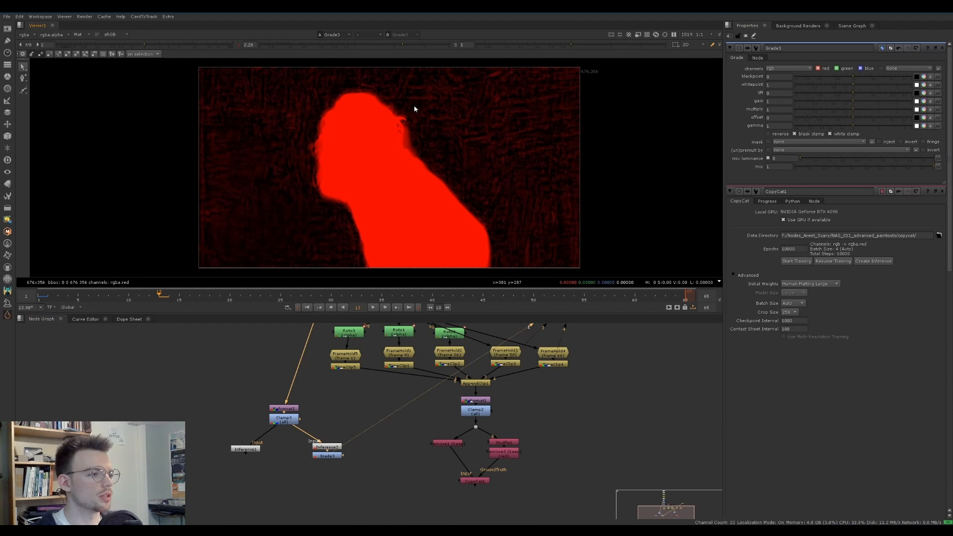
left_click(779, 77)
type(".01")
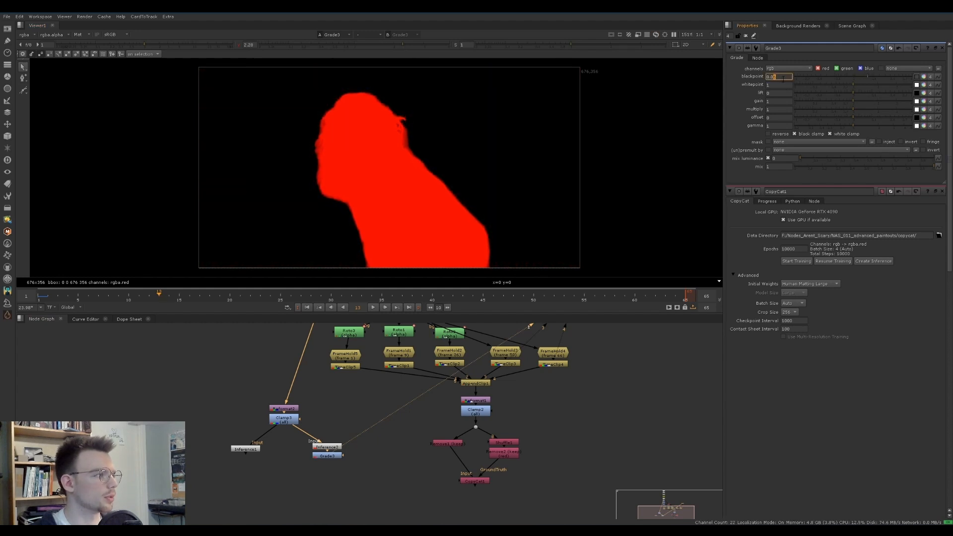
left_click(239, 45)
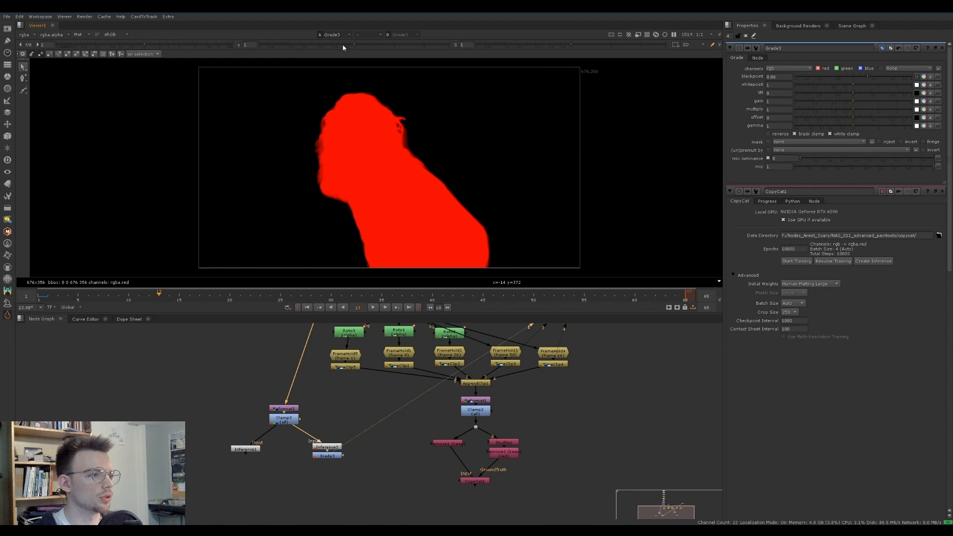
Set the Grade's whitepoint to 0.92, checking the matte's core with viewer gamma at 0, and play the result at normal gamma
left_click(250, 44)
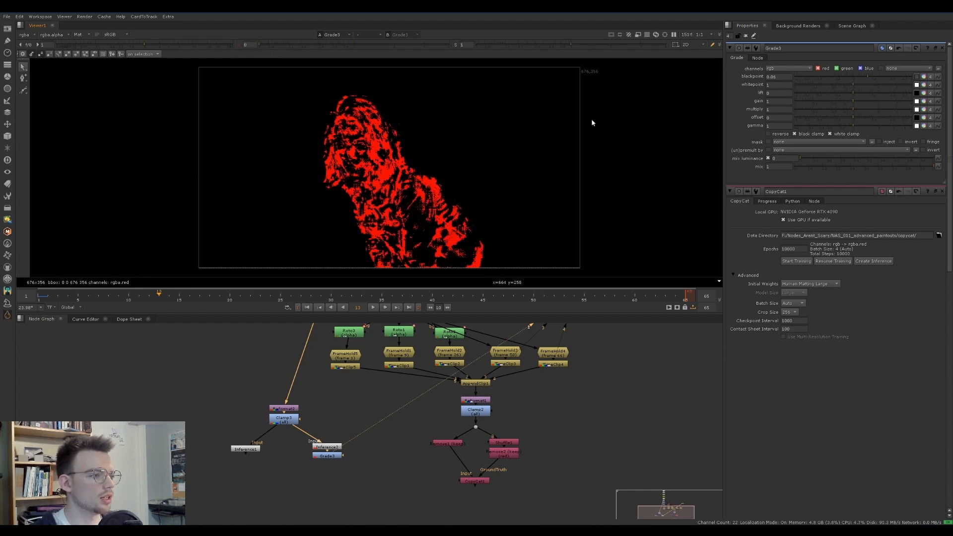
type("0")
key("Return")
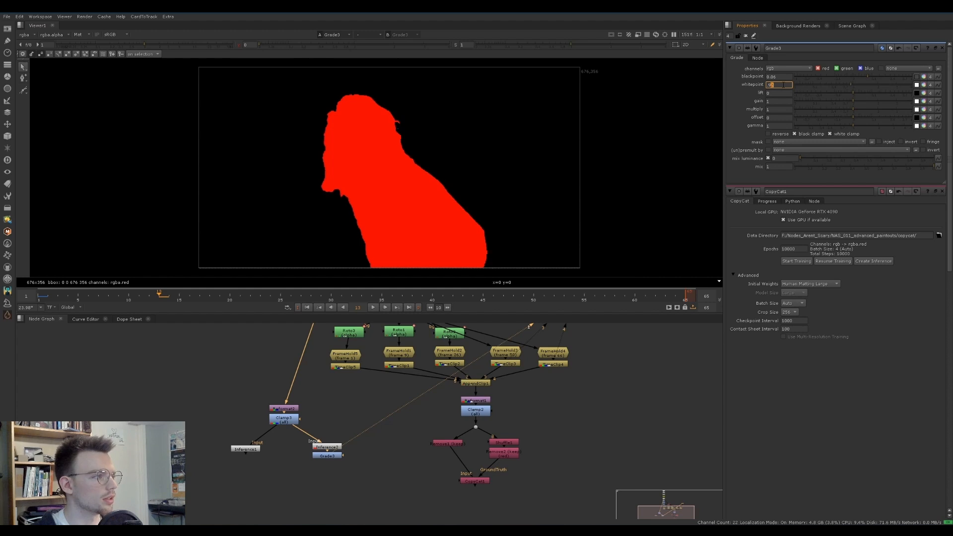
left_click(239, 45)
middle_click_drag(397, 142, 382, 136)
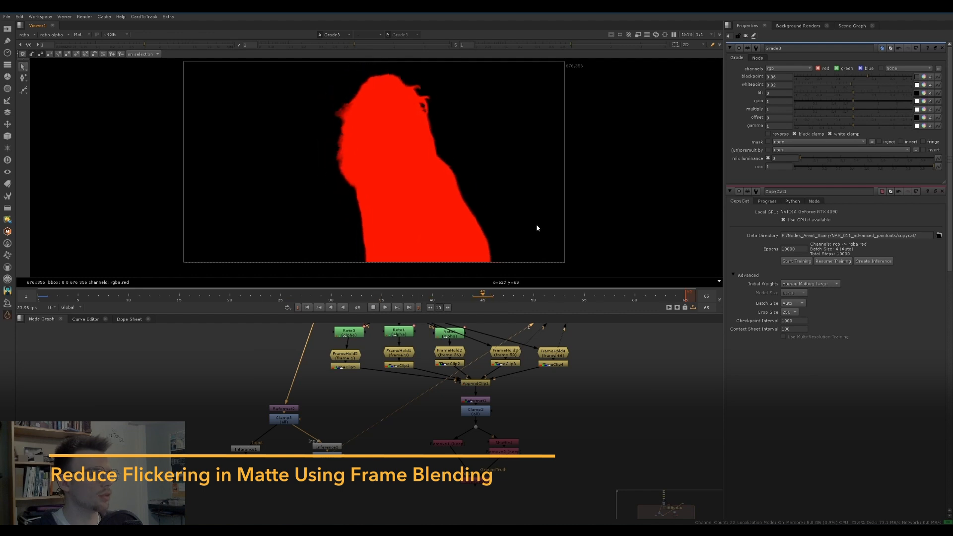
key("k")
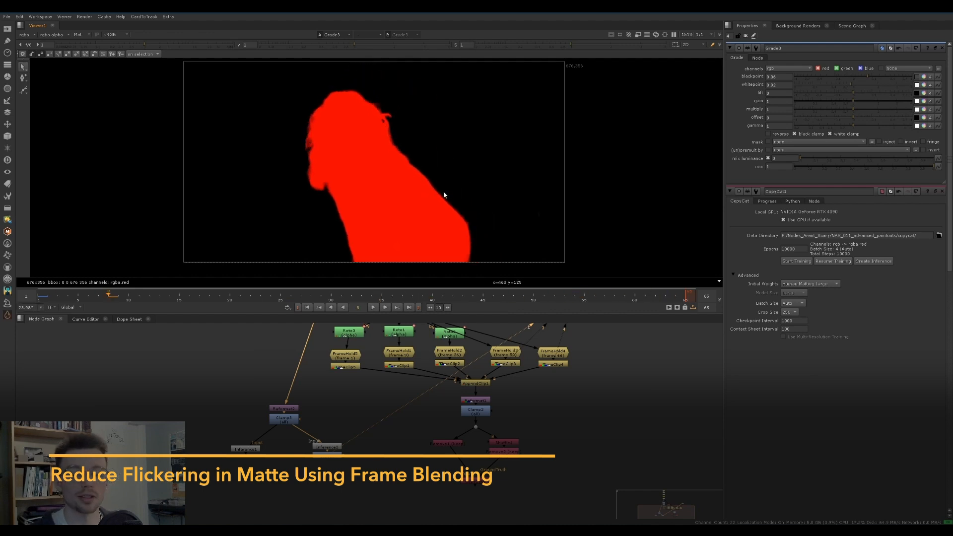
Move the earlier Inference aside, align the new Inference and its Grade under the Clamp, and shift that whole column over
left_click_drag(246, 449, 201, 442)
left_click_drag(395, 470, 317, 440)
left_click_drag(328, 448, 285, 442)
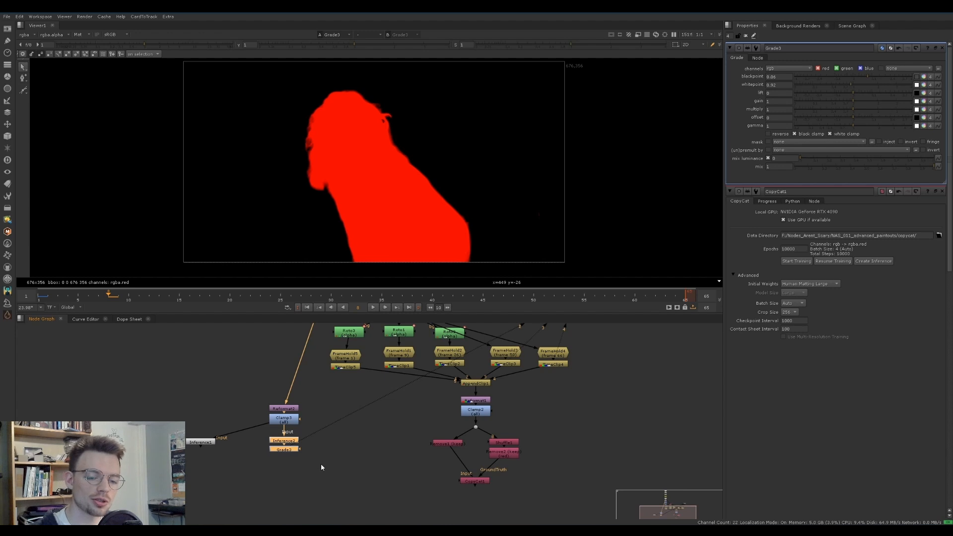
left_click(334, 465)
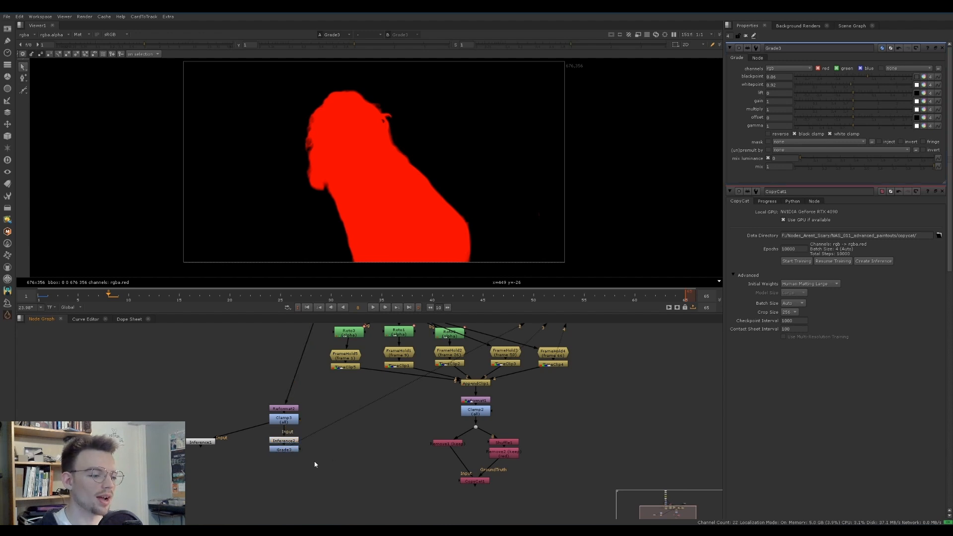
left_click_drag(319, 466, 245, 422)
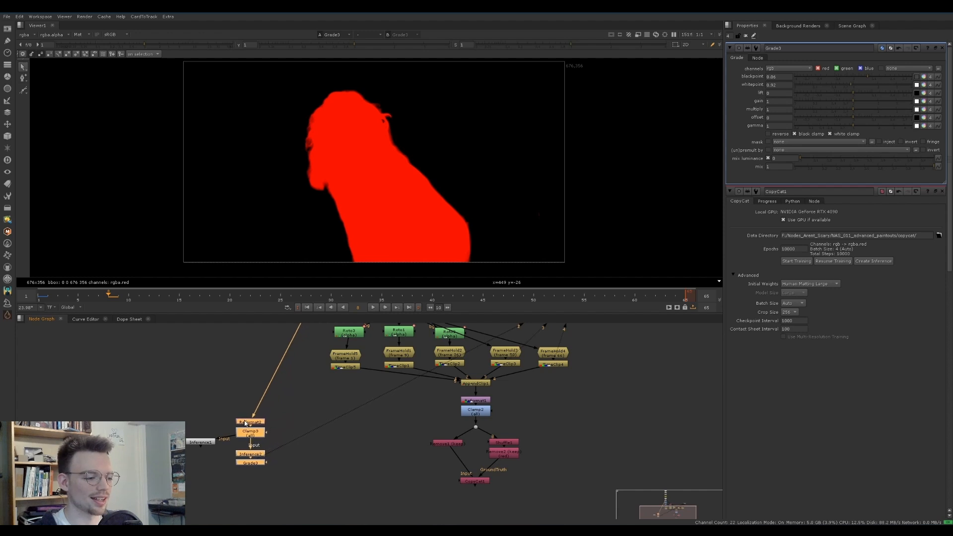
left_click(280, 480)
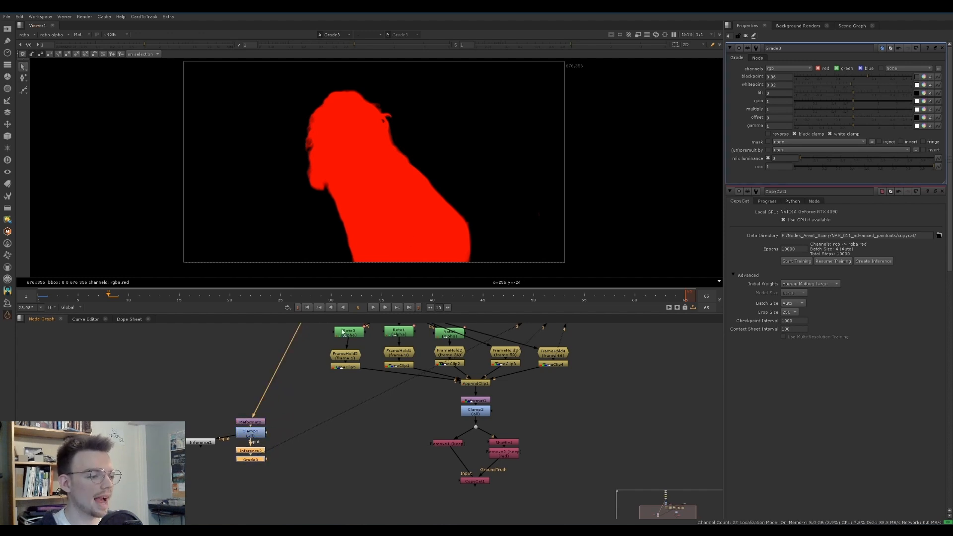
Add a Denoise node, connect its Source input to the Grade, and align it directly below
left_click(271, 482)
scroll(277, 478, "up", 1)
middle_click_drag(277, 479, 294, 461)
key("Tab")
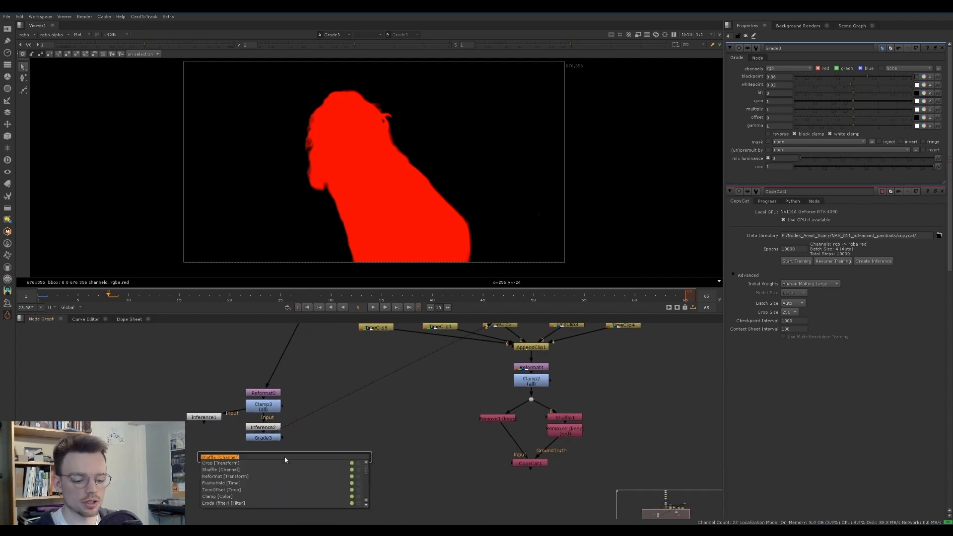
type("den")
key("Return")
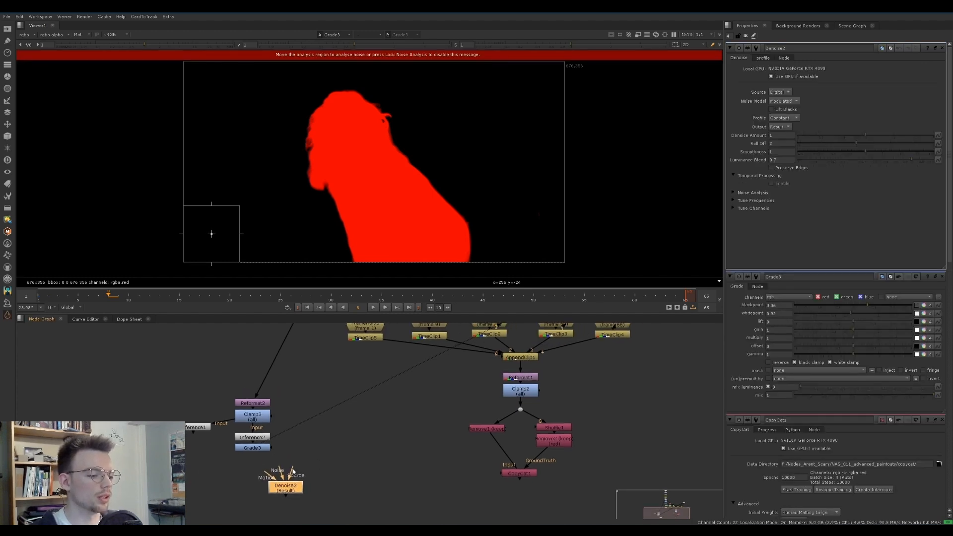
left_click_drag(293, 471, 252, 448)
left_click_drag(285, 489, 252, 489)
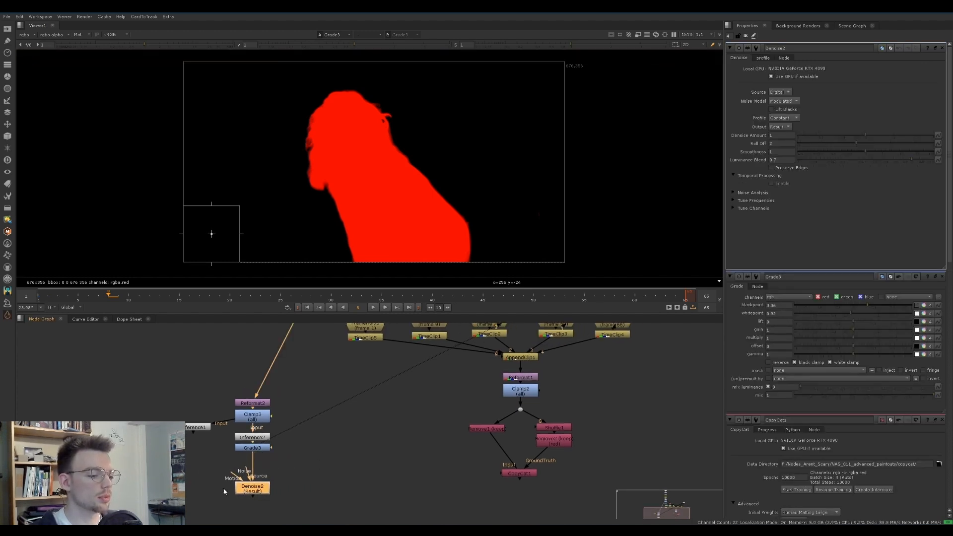
Add a VectorGenerator node beside the Denoise branch
left_click(330, 463)
key("Tab")
type("vector")
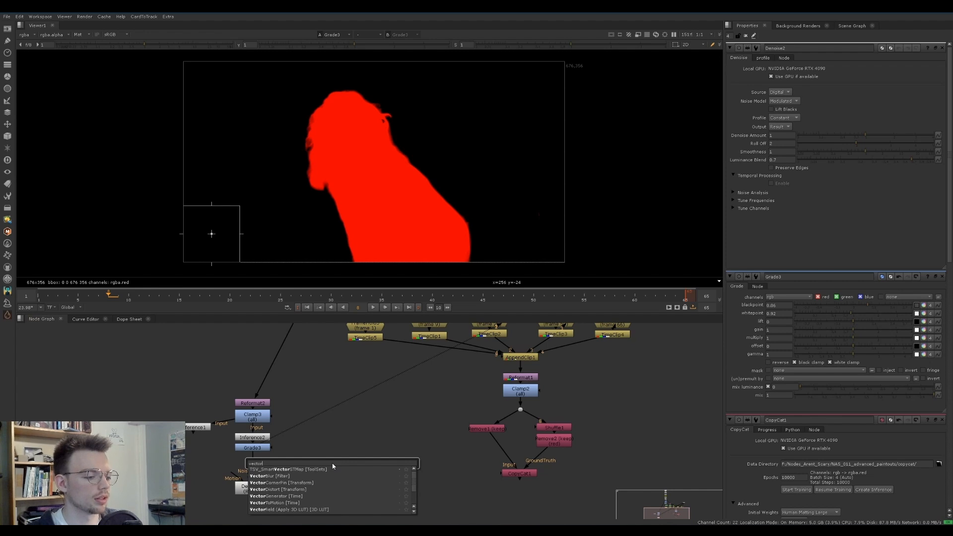
type("ge")
key("Down")
key("Return")
Connect the VectorGenerator's Source input to the plate node with the footage thumbnail and place it next to the matte column
scroll(333, 467, "down", 3)
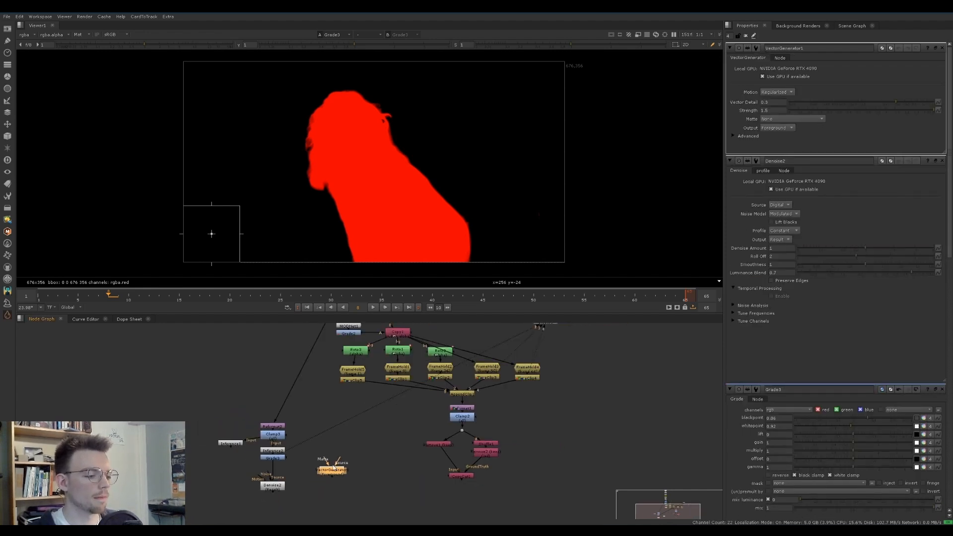
scroll(333, 467, "down", 1)
left_click_drag(336, 461, 347, 363)
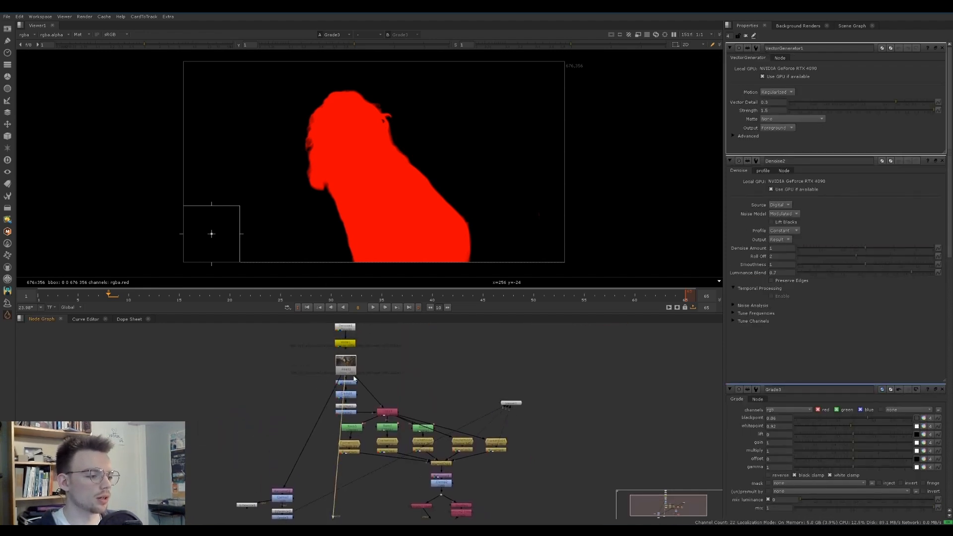
scroll(354, 379, "up", 5)
scroll(419, 359, "down", 4)
middle_click_drag(393, 515, 410, 479)
left_click_drag(410, 479, 389, 479)
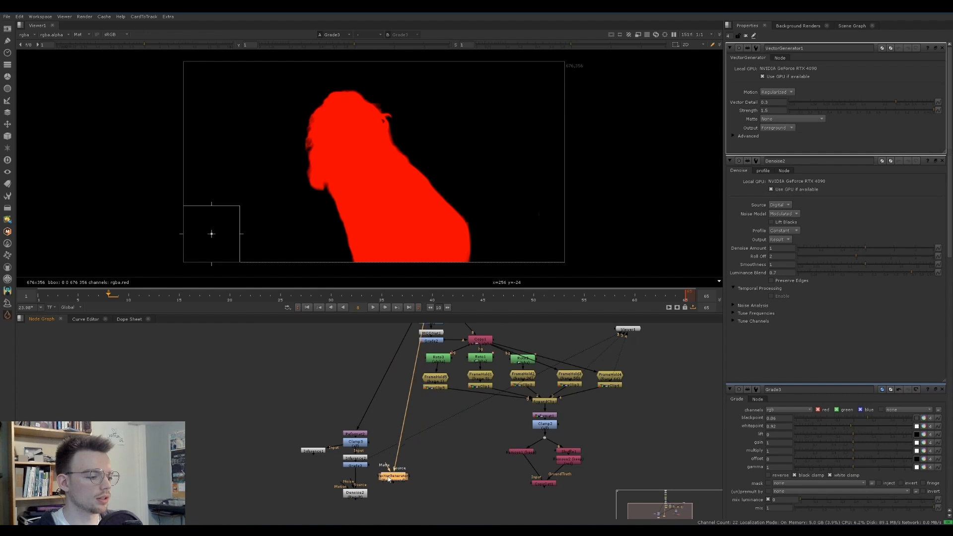
Connect the Denoise node's Motion input to the VectorGenerator and open the Denoise properties
scroll(390, 479, "up", 4)
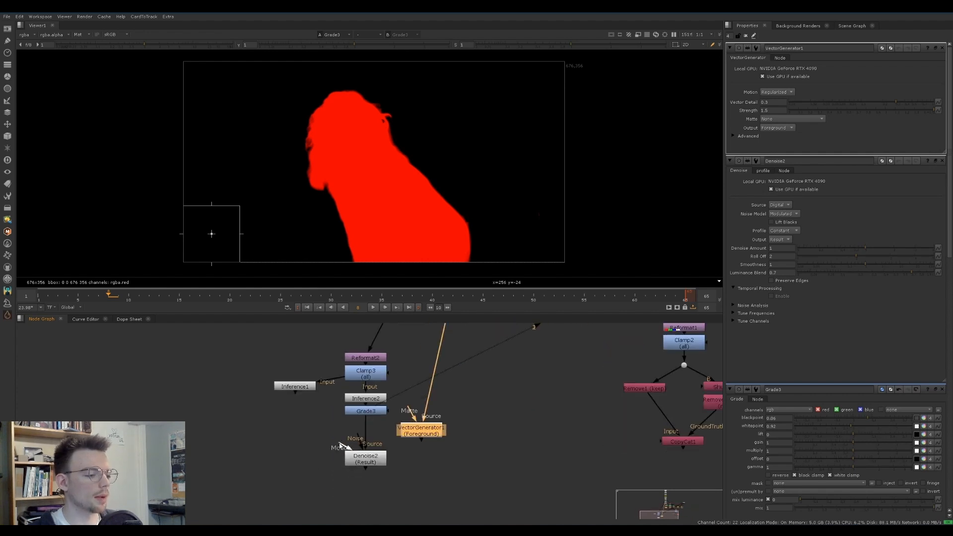
left_click_drag(340, 445, 426, 435)
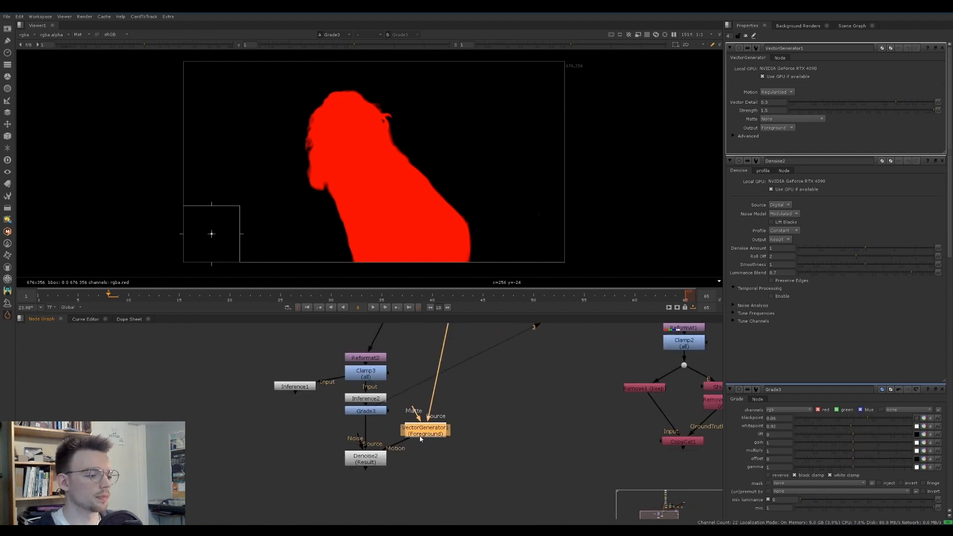
double_click(367, 462)
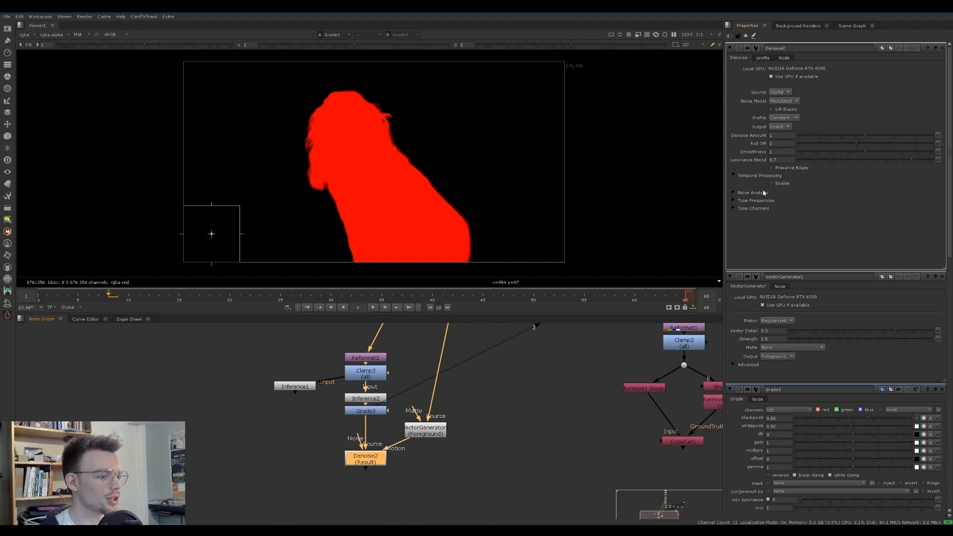
Make room above the Denoise node and insert a Shuffle between it and the Grade
left_click_drag(372, 460, 373, 463)
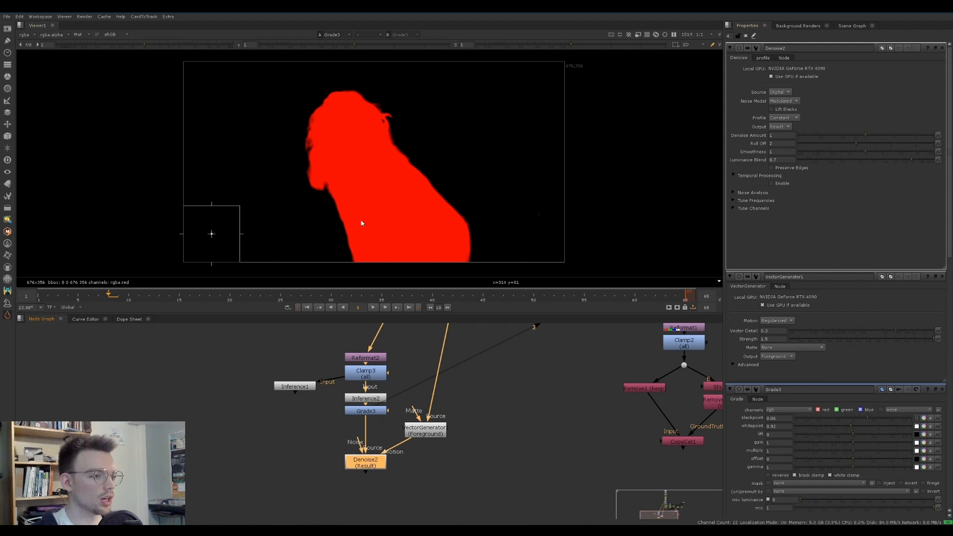
left_click(373, 433)
left_click_drag(384, 460, 384, 468)
left_click(376, 440)
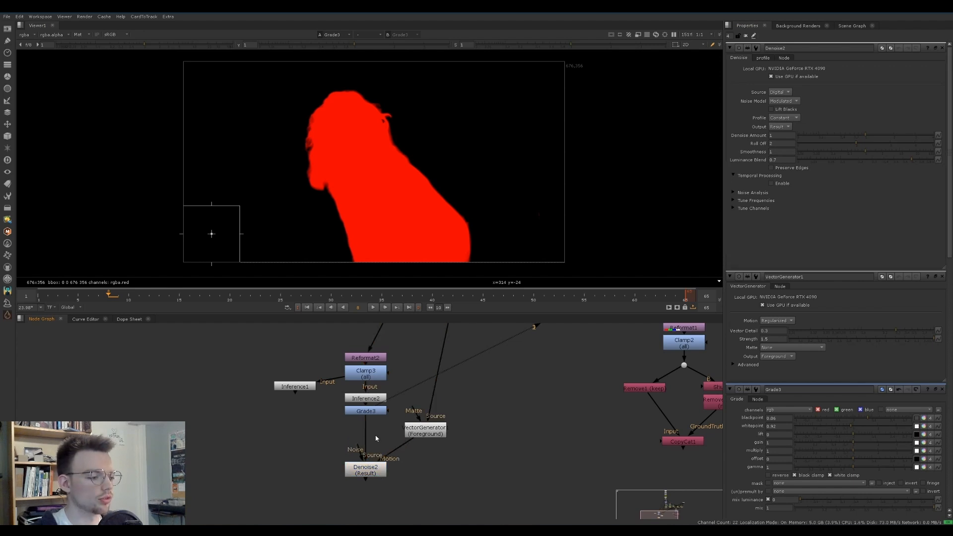
key("Tab")
type("shuffle")
key("Return")
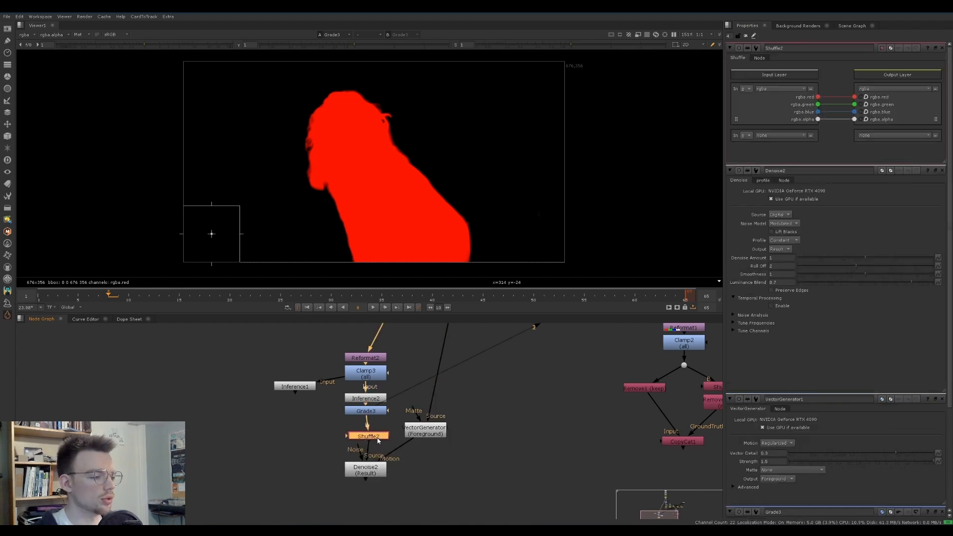
View the aligned Shuffle in RGB and route its red input channel into the red, green and blue outputs
key("1")
left_click_drag(377, 439, 375, 435)
left_click_drag(818, 97, 854, 112)
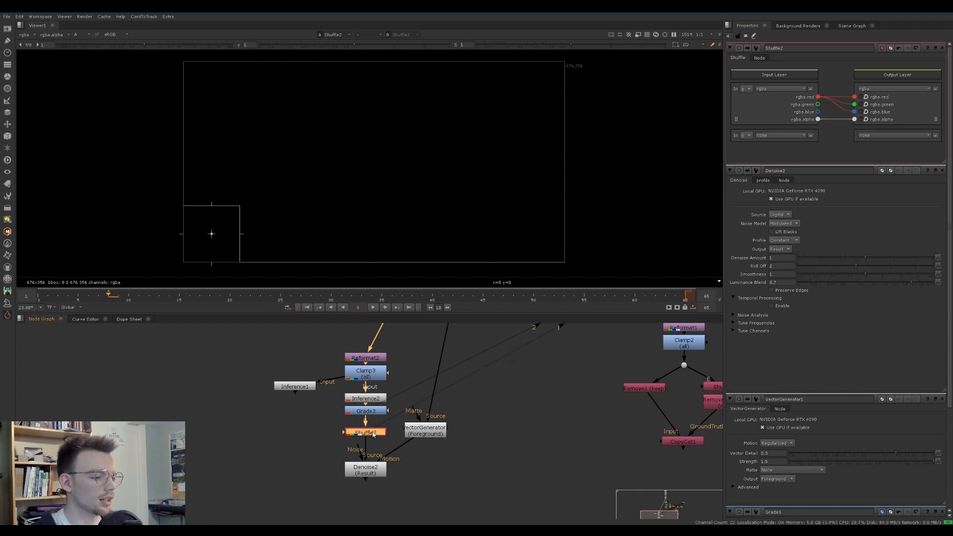
key("a")
Add a Grade between the Shuffle and Denoise, set its offset to 0.1, and close the Shuffle's properties
middle_click_drag(368, 502, 360, 474)
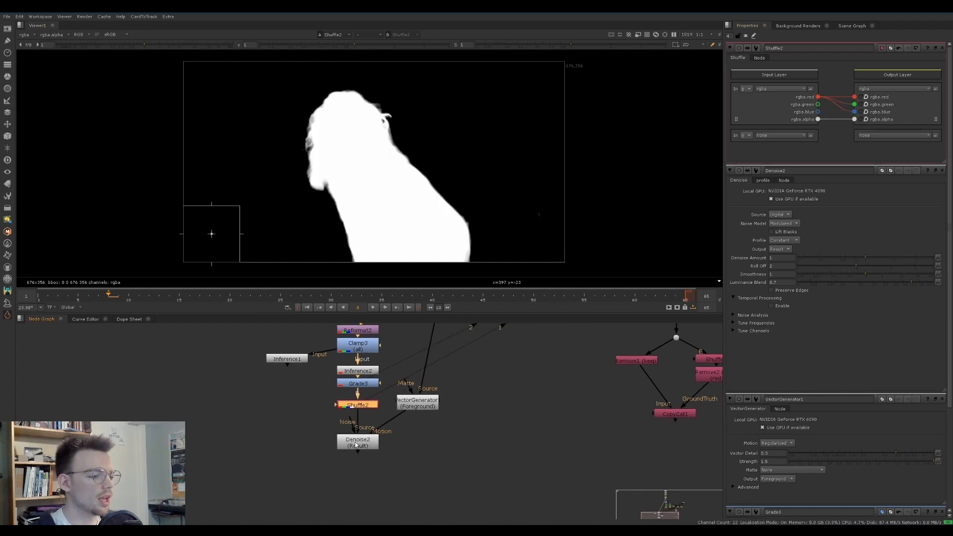
key("g")
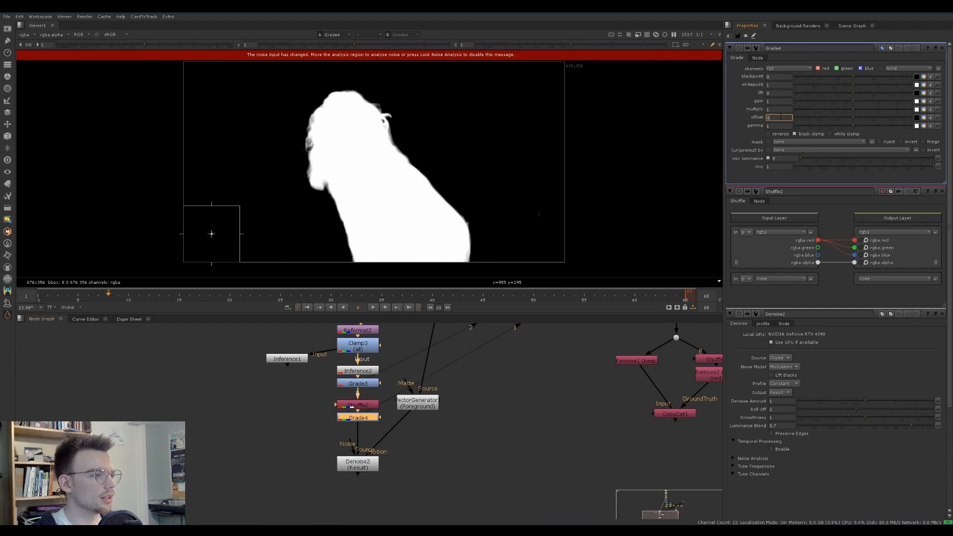
key("Up")
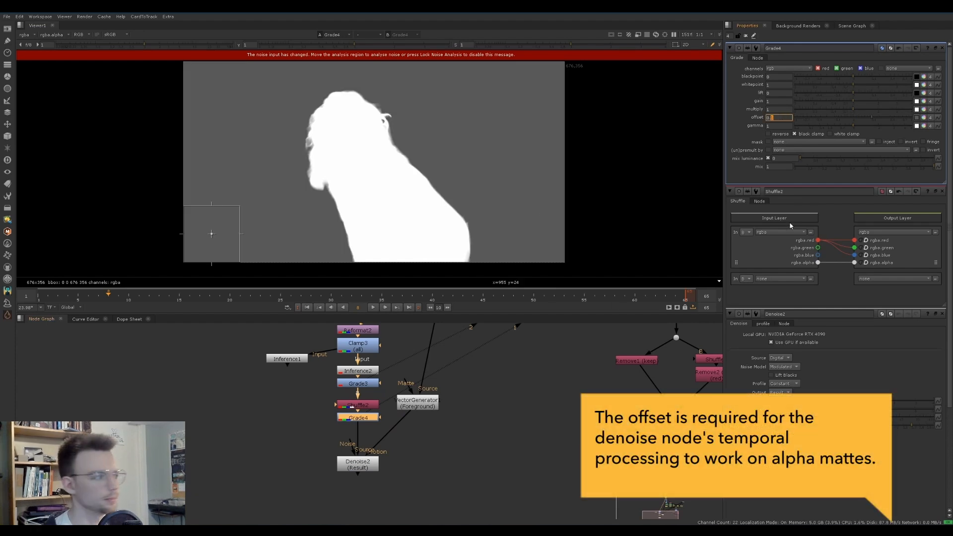
left_click(944, 191)
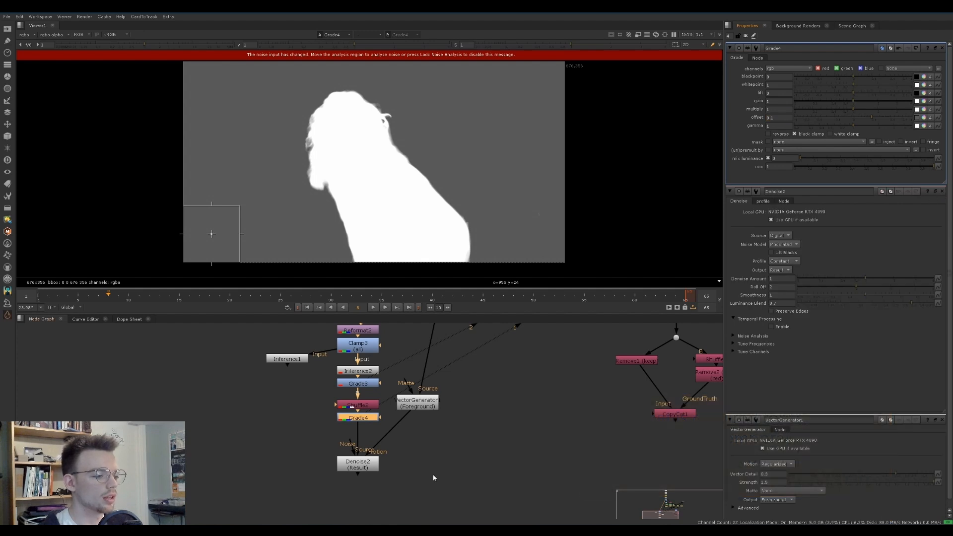
Move the Denoise analysis region off the image corner onto the flat background and enable temporal processing
left_click(346, 465)
double_click(346, 465)
scroll(248, 208, "down", 2)
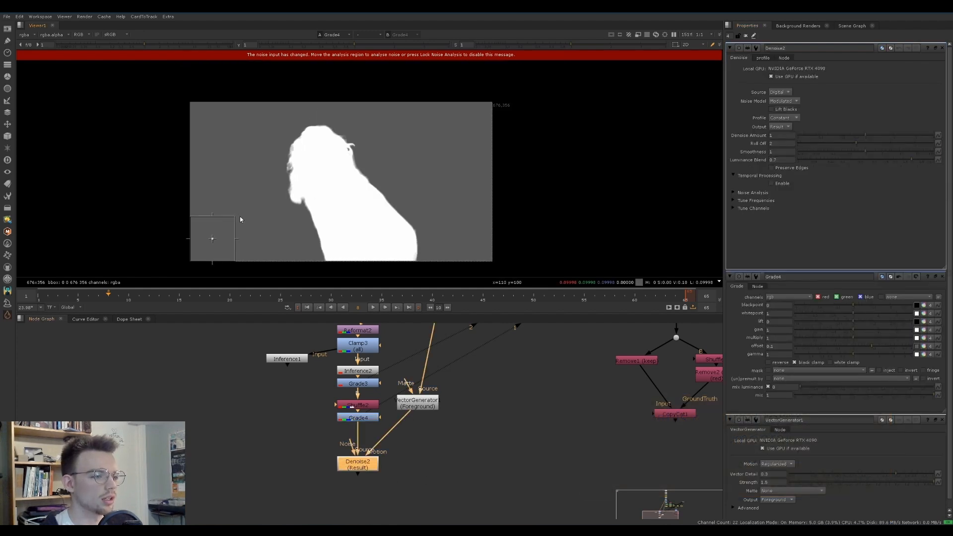
scroll(240, 217, "up", 1)
left_click_drag(236, 214, 245, 202)
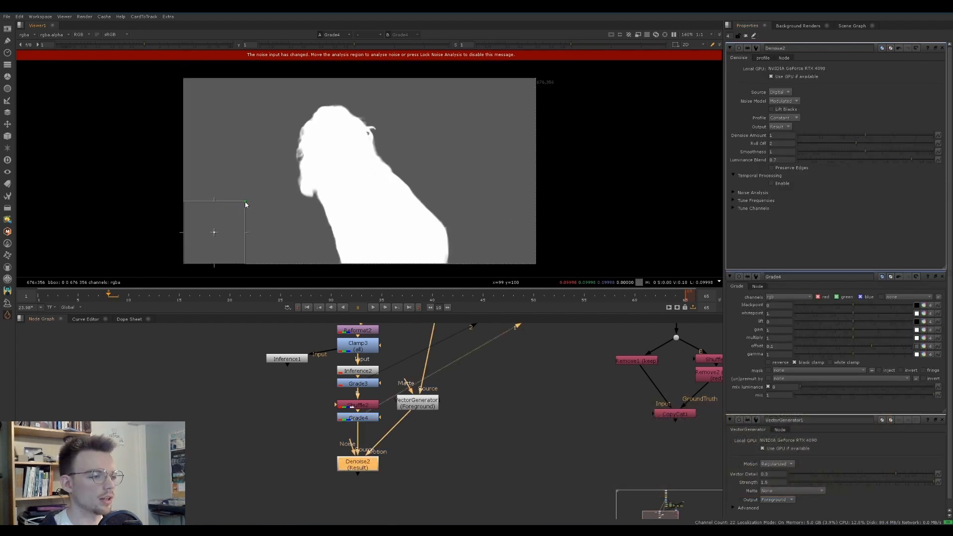
left_click_drag(215, 235, 226, 221)
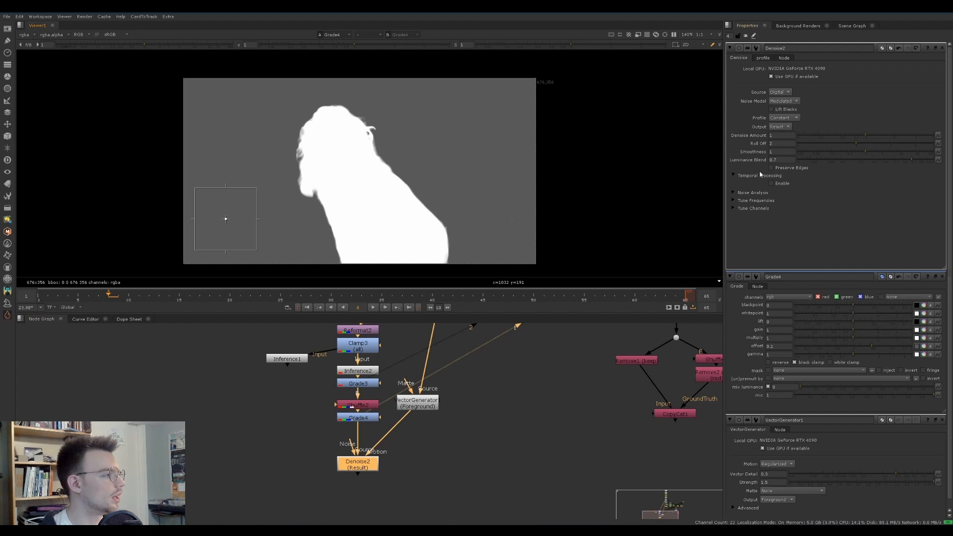
left_click(772, 184)
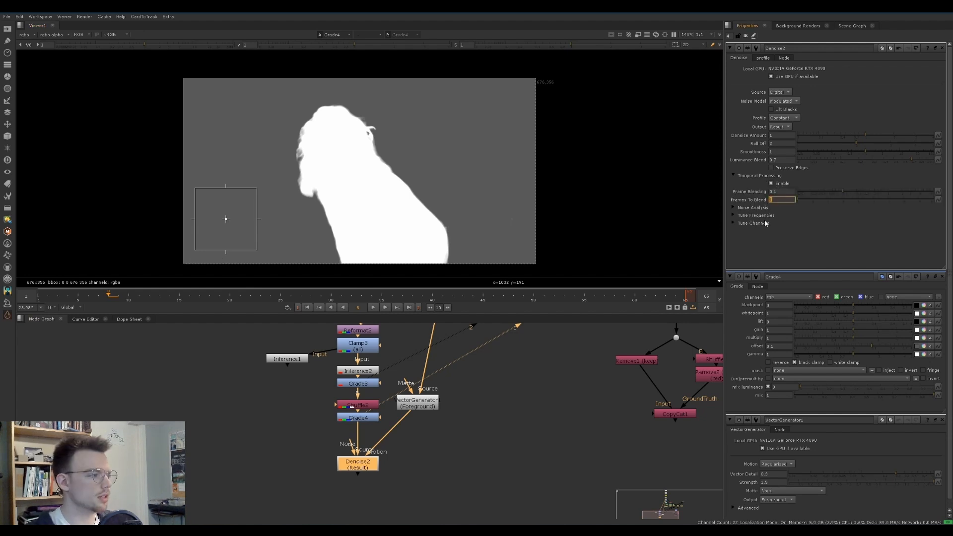
Set the Denoise node's Frames To Blend to 4 and its Frame Blending to 1000000
key("Return")
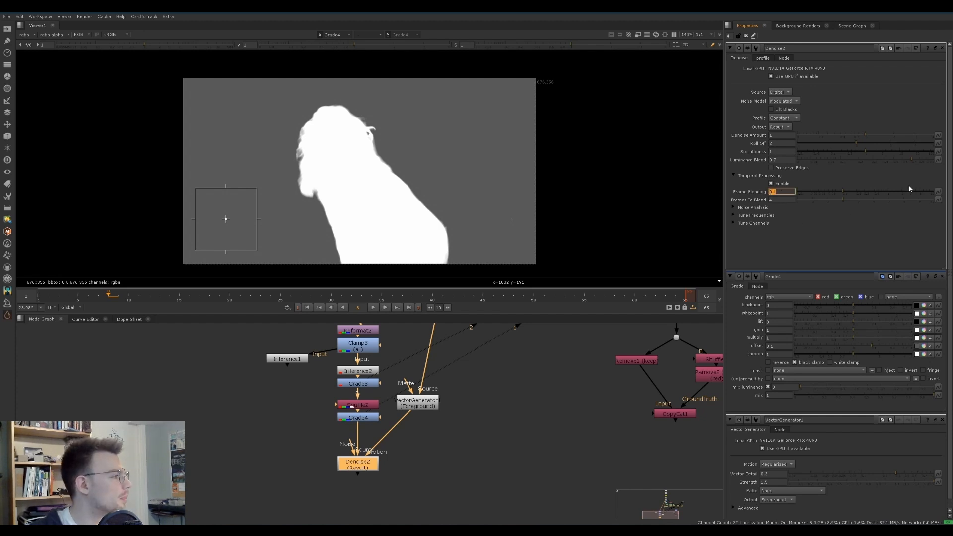
left_click_drag(933, 192, 938, 192)
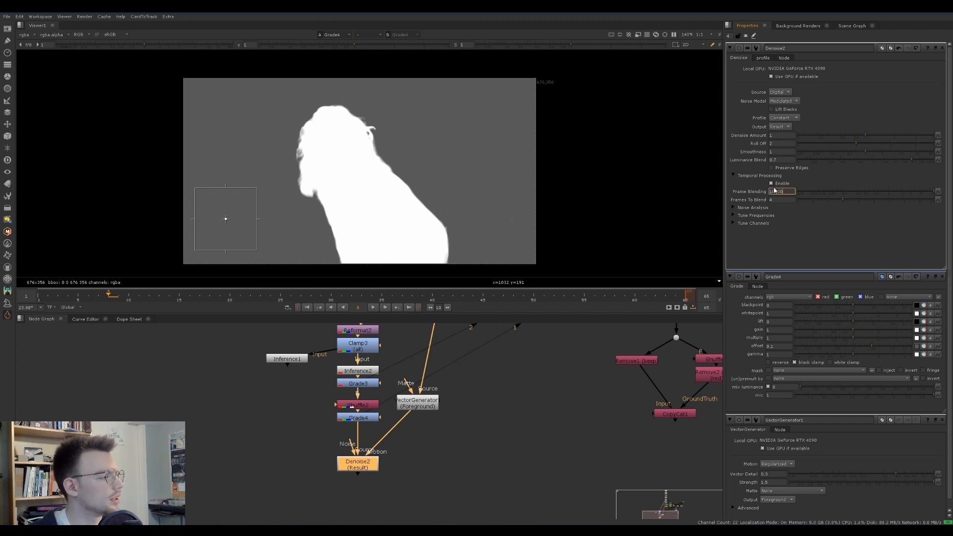
left_click_drag(780, 192, 773, 192)
key("Return")
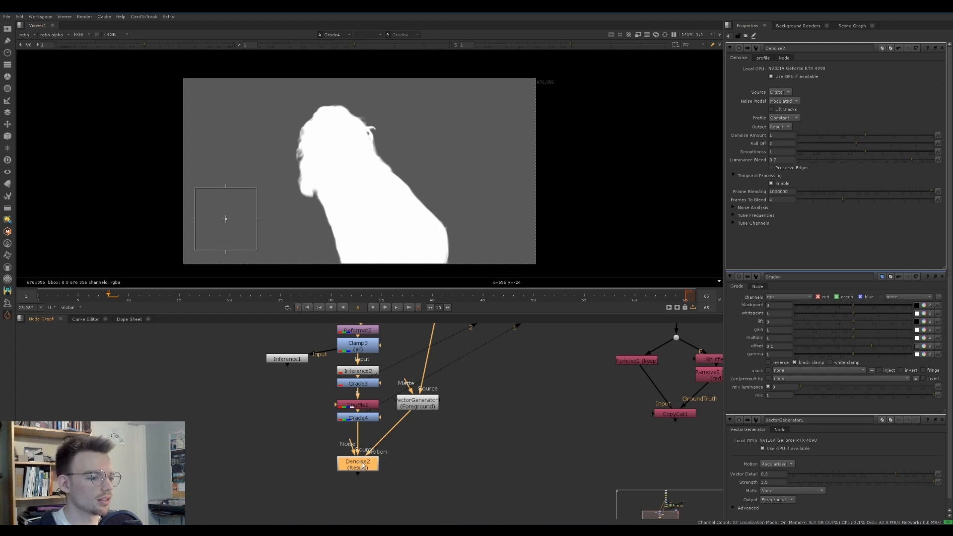
View the Denoise node, reconnect the VectorGenerator's source to the Reformat above Clamp3, and close the Grade and VectorGenerator properties
key("1")
middle_click_drag(364, 428, 335, 453)
scroll(327, 368, "down", 4)
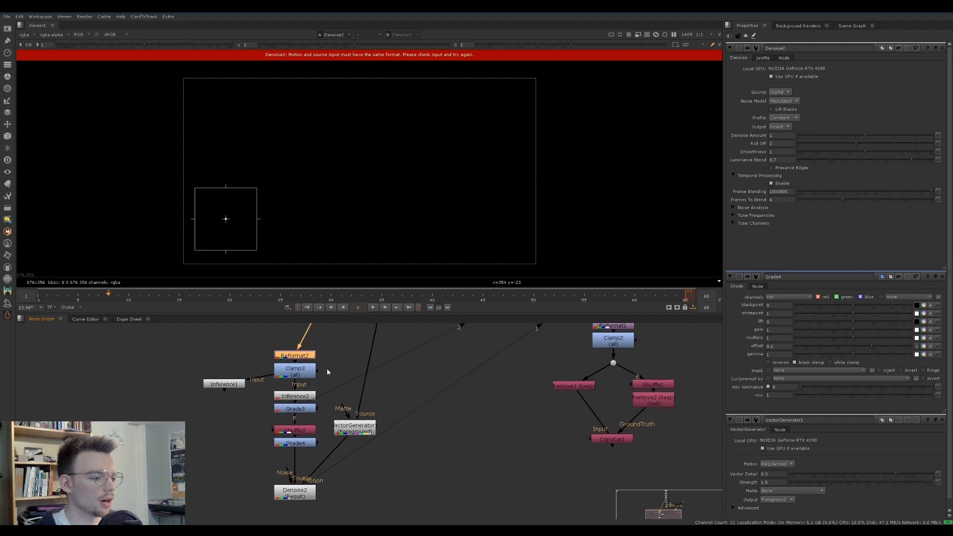
left_click_drag(292, 475, 291, 474)
middle_click_drag(314, 470, 378, 361)
scroll(348, 408, "up", 4)
left_click(347, 477)
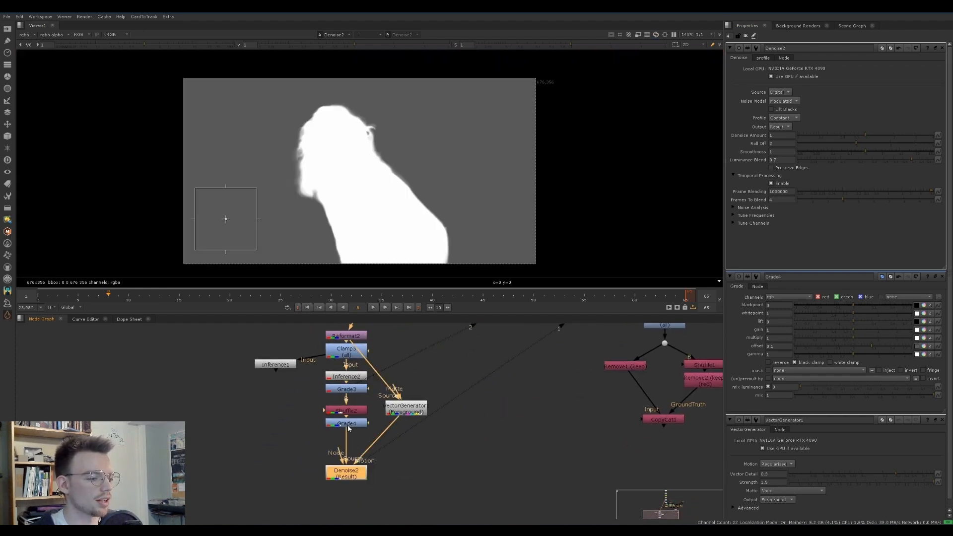
left_click(944, 277)
left_click(944, 277)
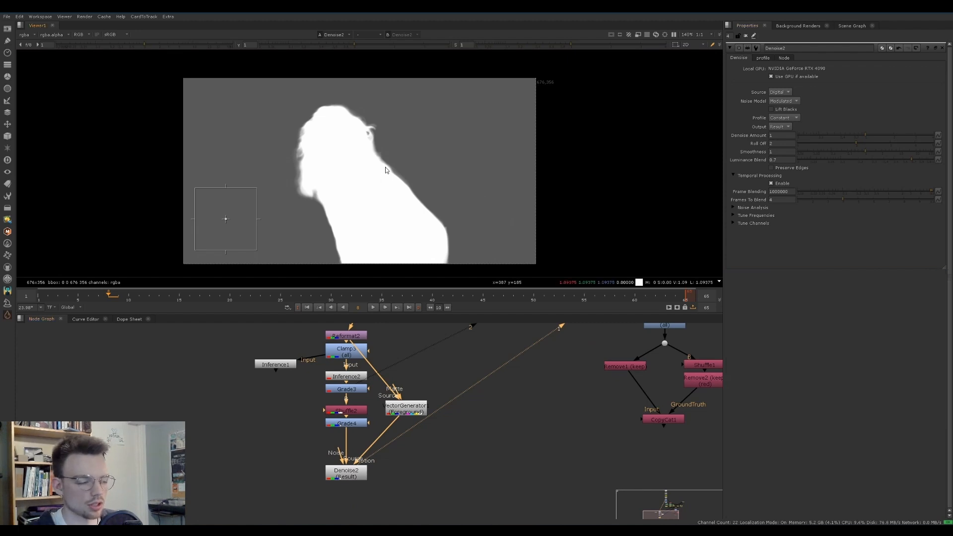
Play back the denoised matte and scrub to frame 31 to check the blended edges
key("l")
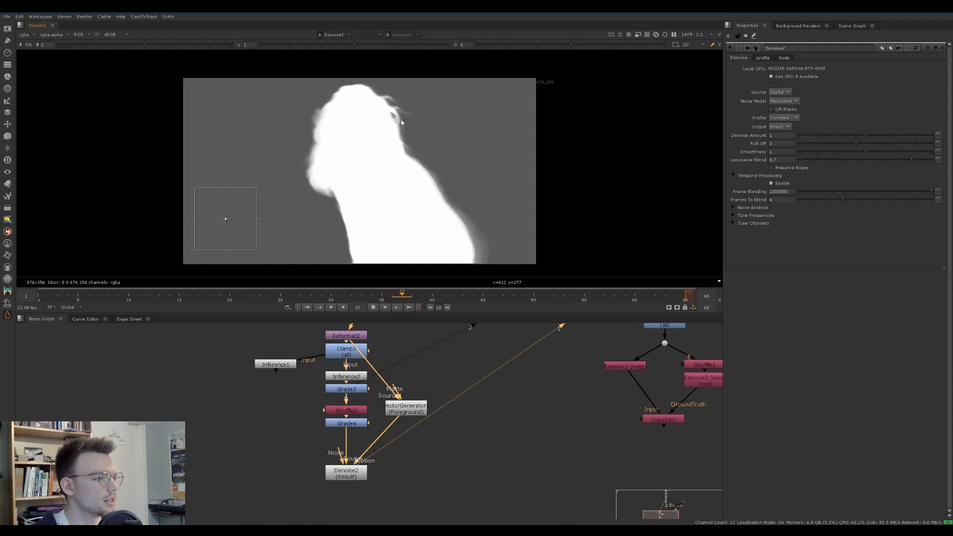
left_click(377, 299)
left_click_drag(307, 294, 341, 293)
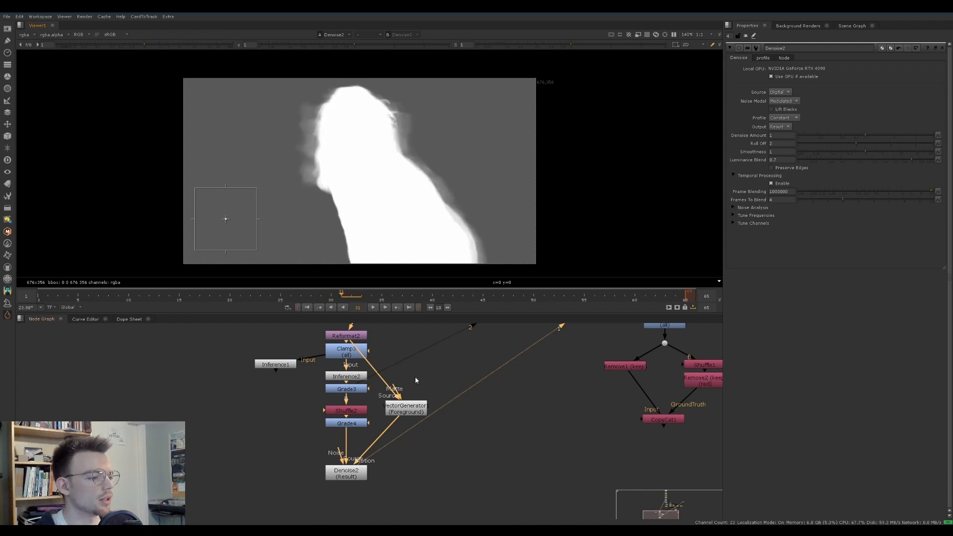
Move the VectorGenerator aside and add a Grade below Denoise with offset -0.1 and blackpoint 0.17
left_click_drag(399, 412, 432, 393)
middle_click_drag(359, 468, 341, 445)
left_click(340, 446)
key("g")
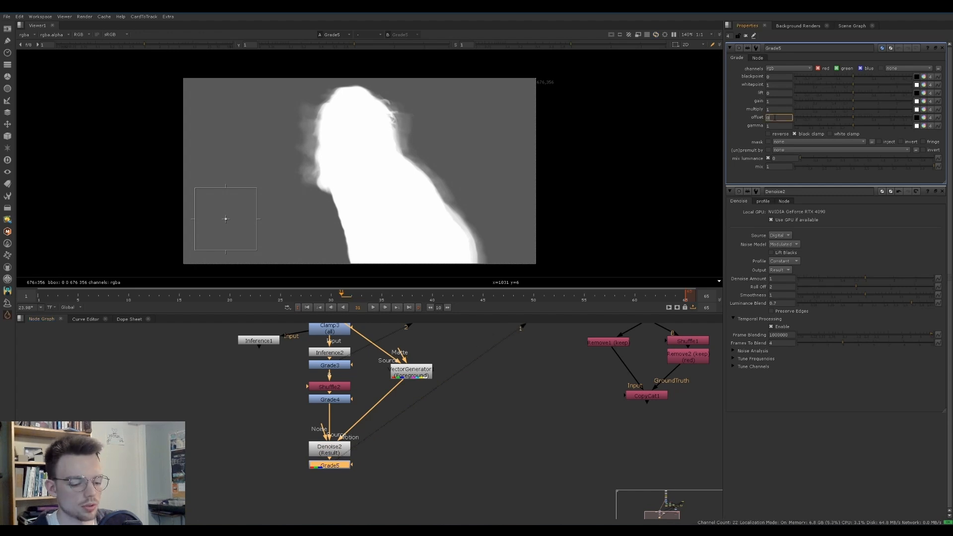
key("Return")
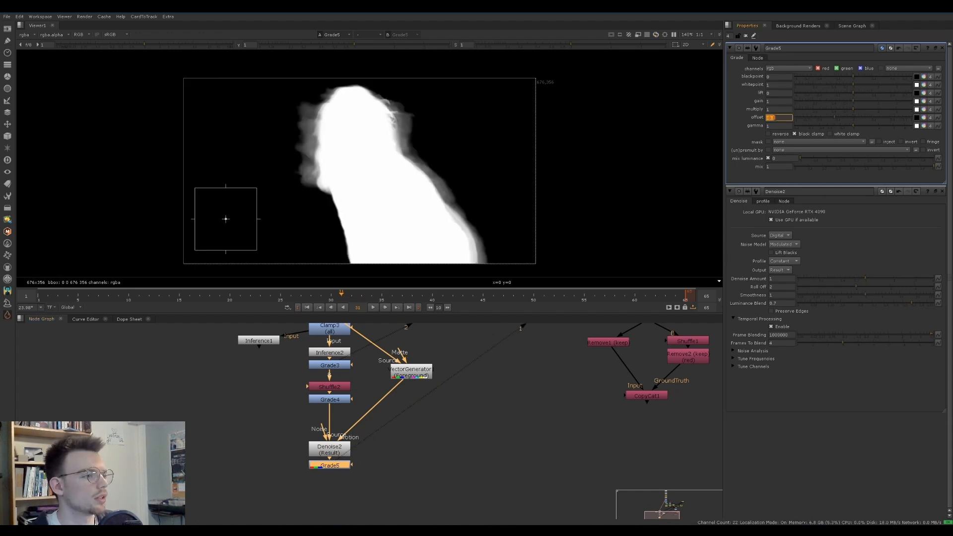
left_click_drag(853, 76, 878, 77)
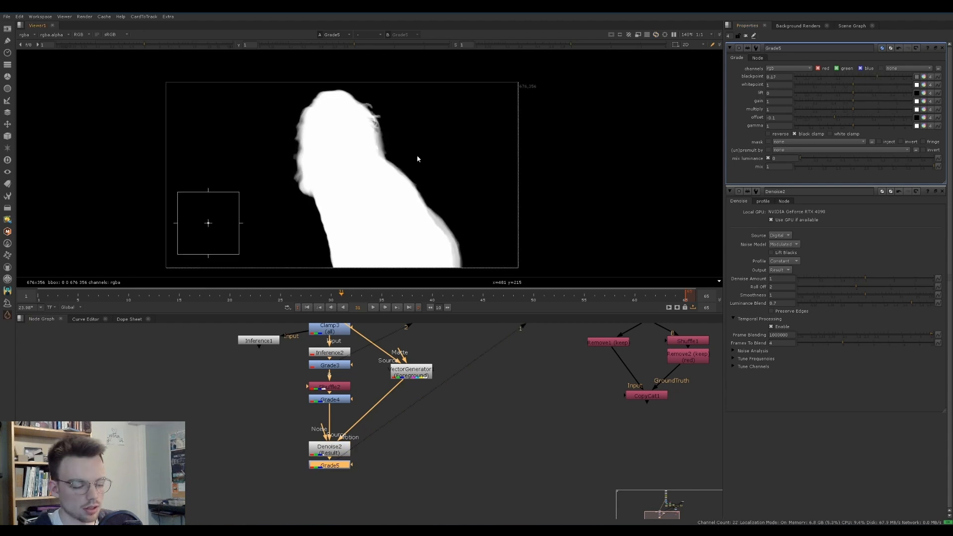
Play back the matte and inspect the Denoise output at frame 32
key("l")
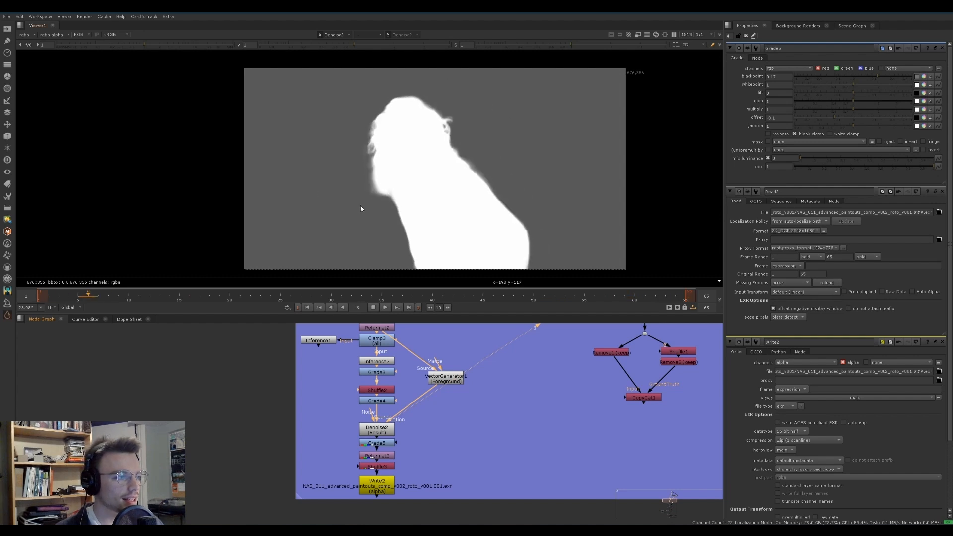
key("k")
left_click(353, 297)
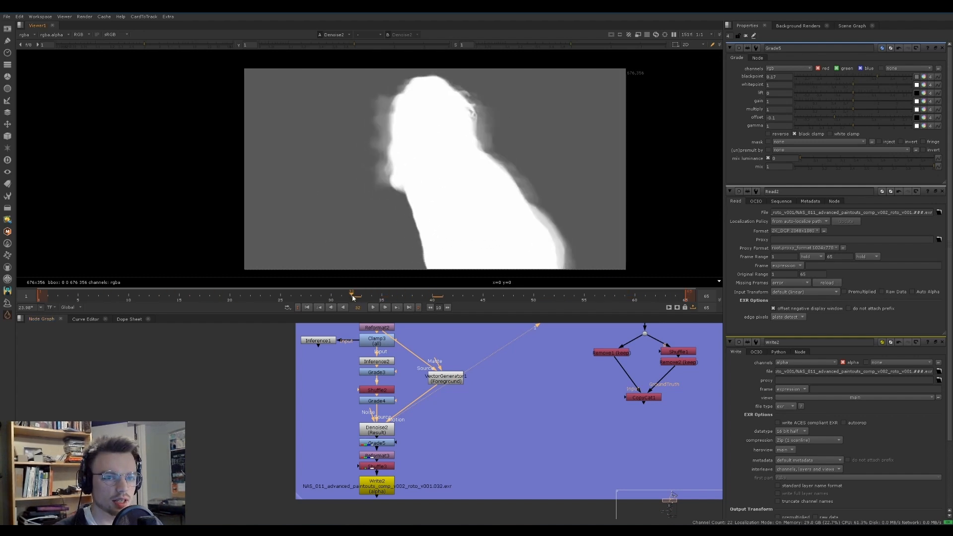
Rewire the VectorGenerator's source from the Reformat to Grade4 and place it beside that Grade
middle_click_drag(405, 347, 399, 351)
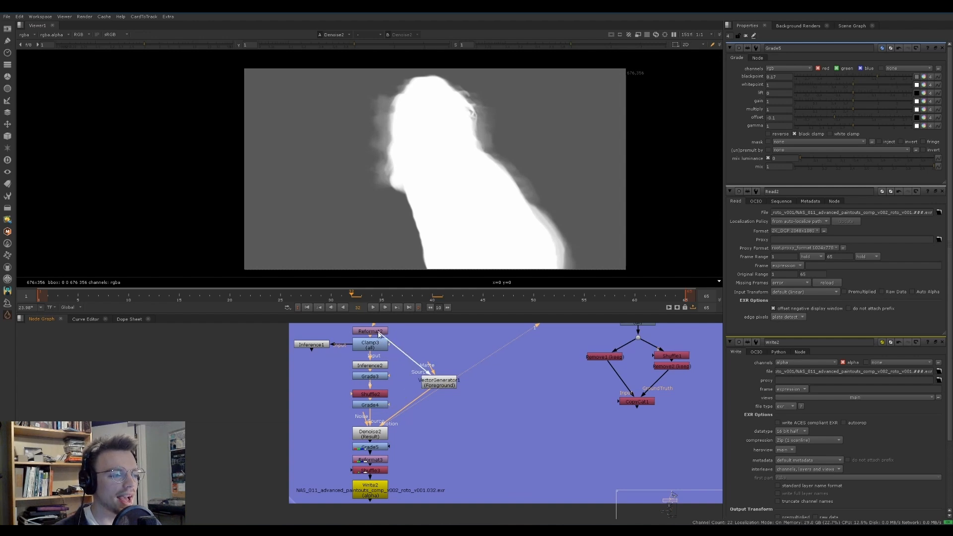
left_click_drag(379, 334, 386, 343)
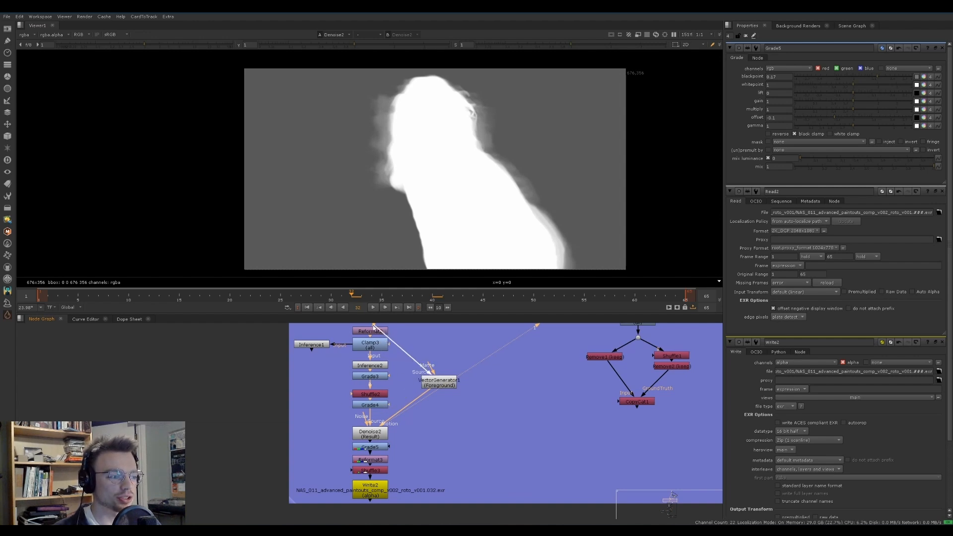
left_click_drag(382, 333, 383, 406)
left_click_drag(436, 384, 437, 407)
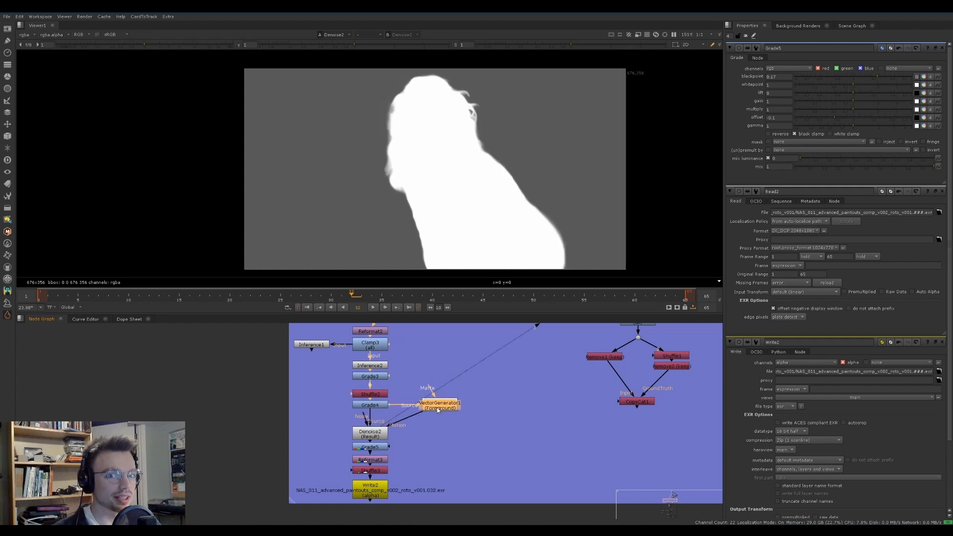
left_click(368, 448)
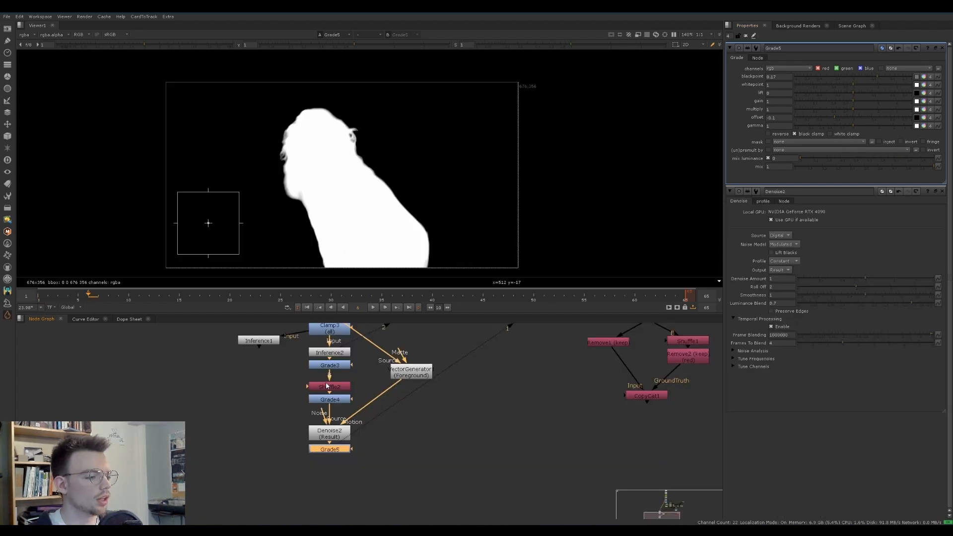
Copy the Reformat above Clamp3 and paste it below the Grade that follows Denoise
scroll(359, 438, "down", 2)
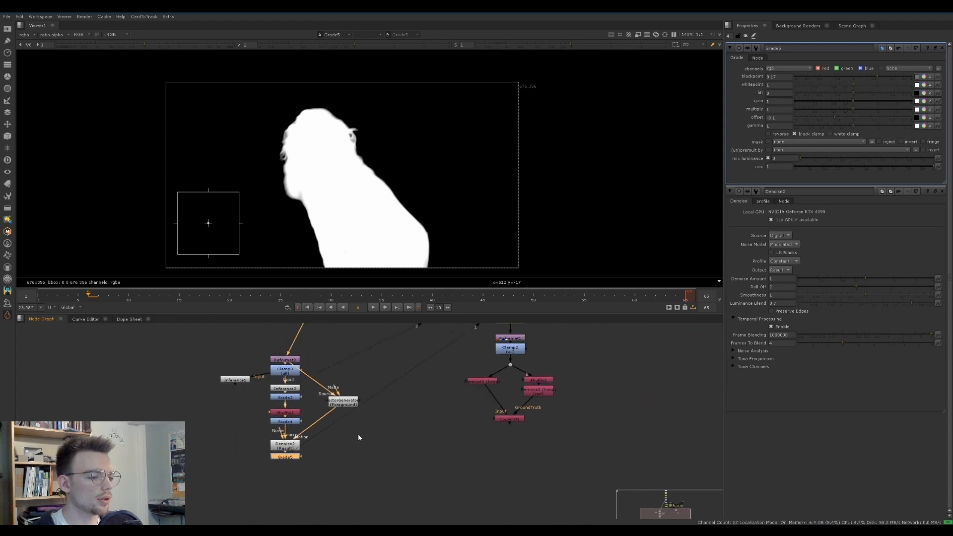
middle_click_drag(358, 435, 331, 461)
left_click_drag(318, 428, 307, 425)
middle_click_drag(379, 412, 380, 399)
left_click(259, 375)
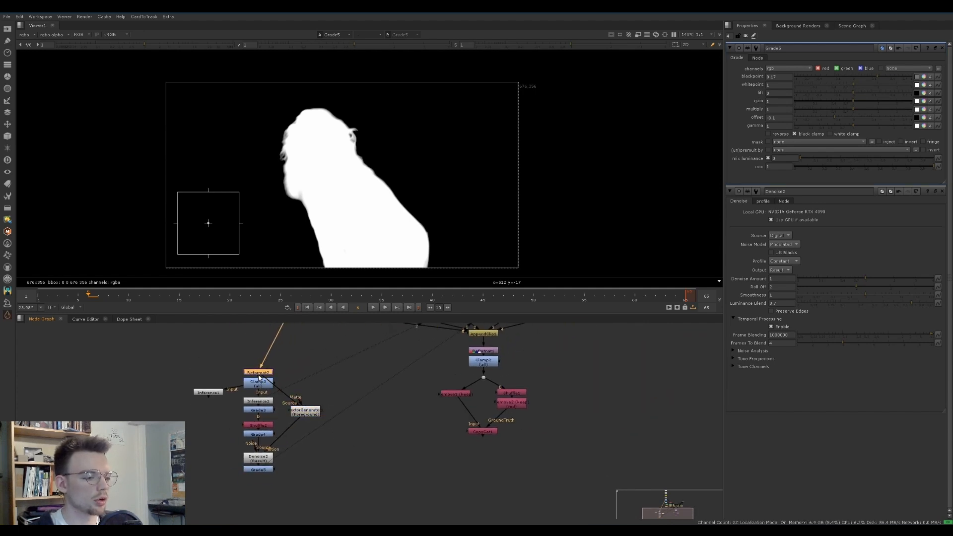
key("ctrl+c")
middle_click_drag(266, 463, 271, 438)
left_click(270, 443)
key("ctrl+v")
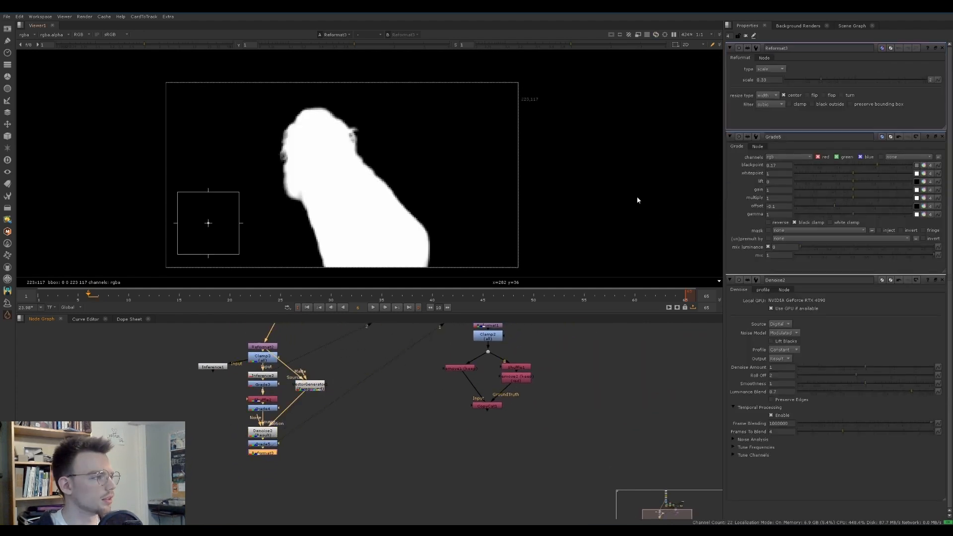
Set the copied Reformat's type to "to format" and close the Grade and Denoise properties
left_click(771, 68)
left_click(770, 54)
middle_click_drag(269, 453, 280, 430)
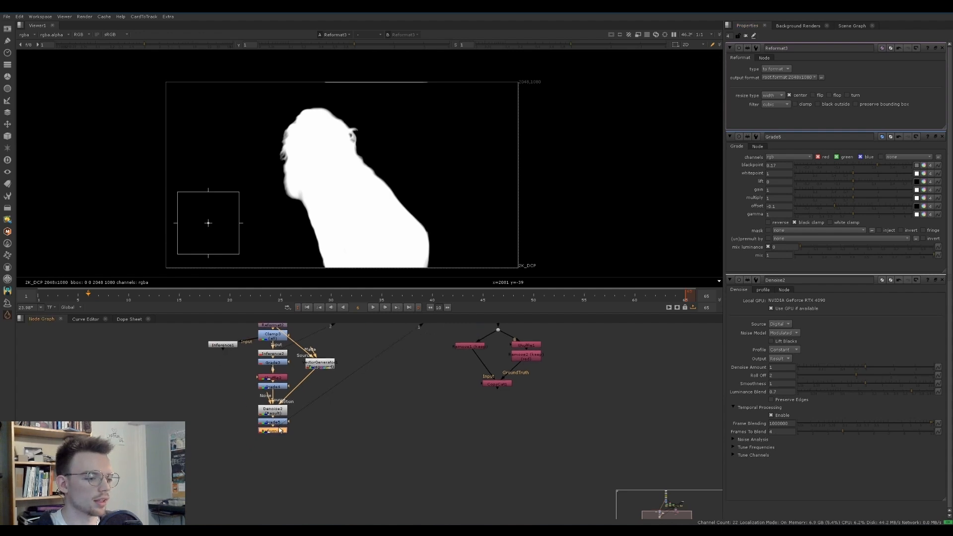
scroll(280, 430, "up", 4)
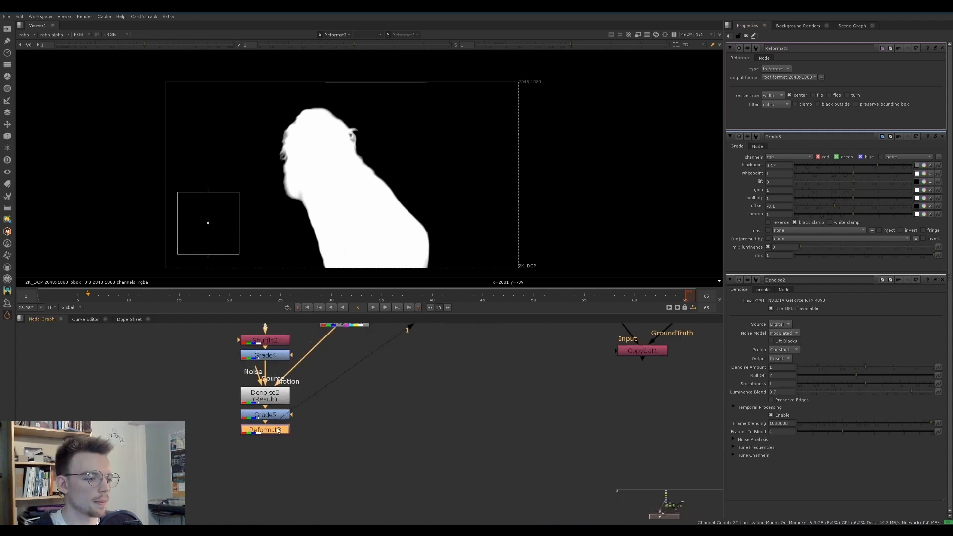
left_click(942, 139)
left_click(942, 139)
Add a Shuffle below the new Reformat and output only the alpha layer, fed by the red channel
key("Tab")
type("shu")
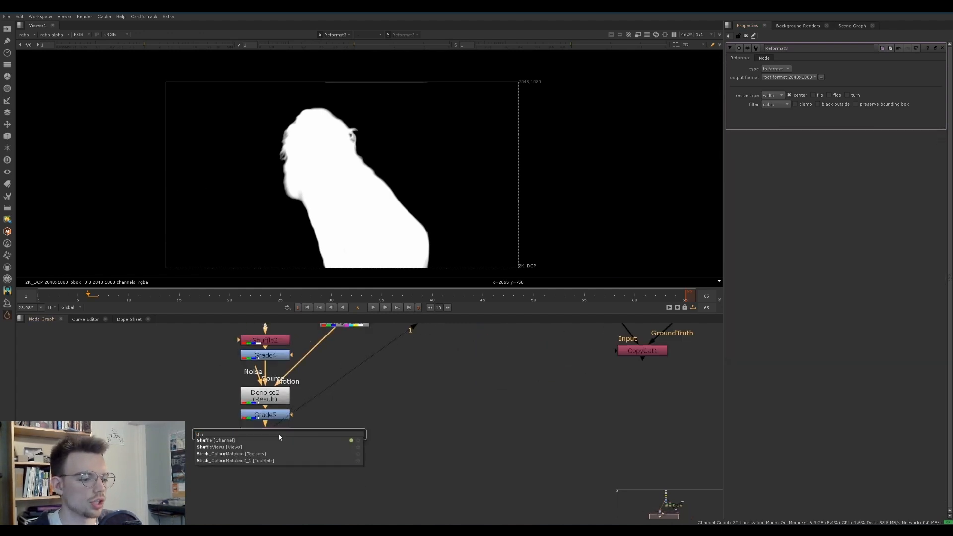
key("Return")
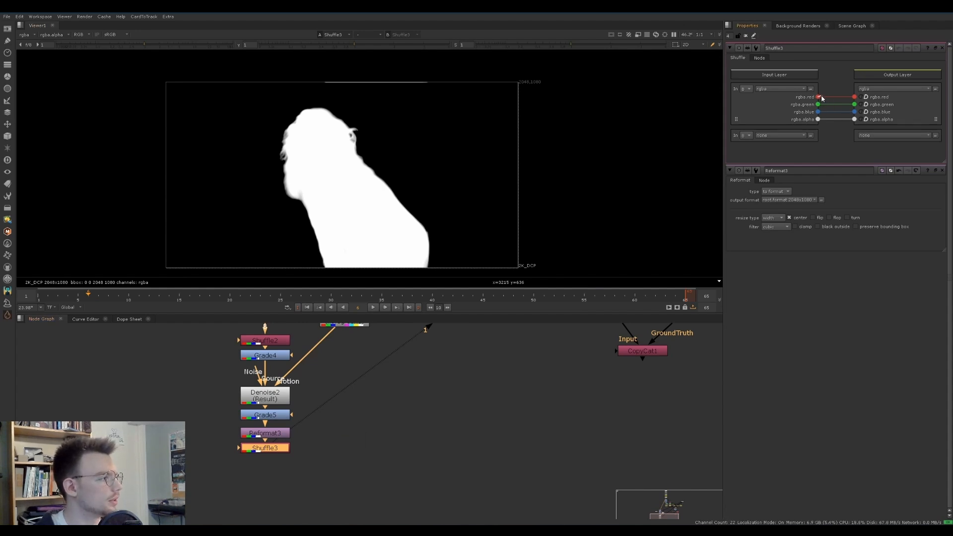
left_click(874, 89)
left_click(872, 119)
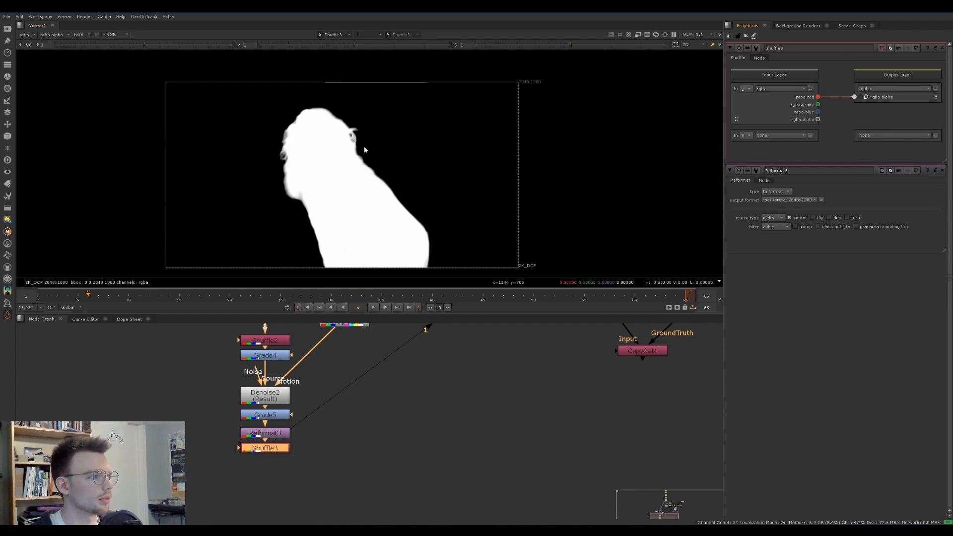
Add a Write node below the Shuffle with the output file NAS_011_advanced_paintouts_comp_v001_roto_v001.###.exr
scroll(342, 147, "up", 2)
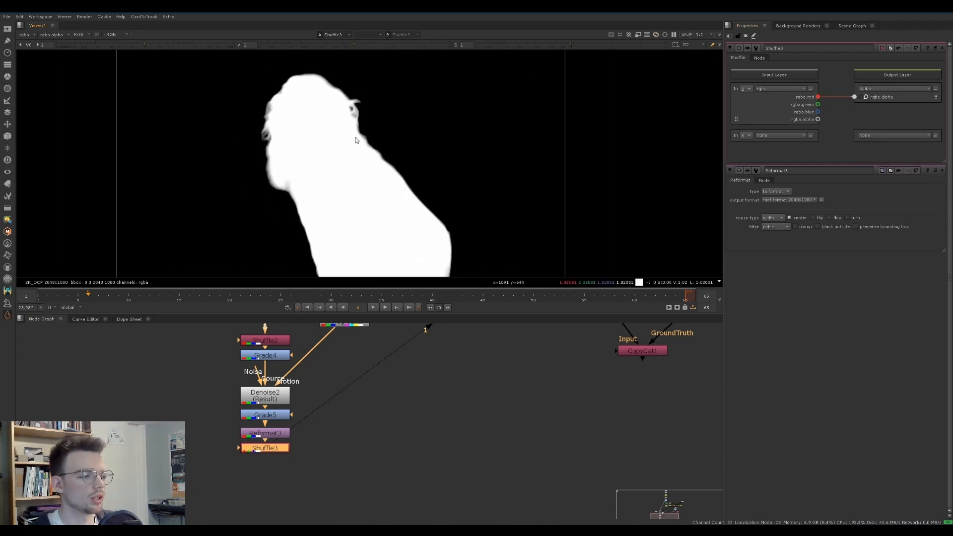
key("w")
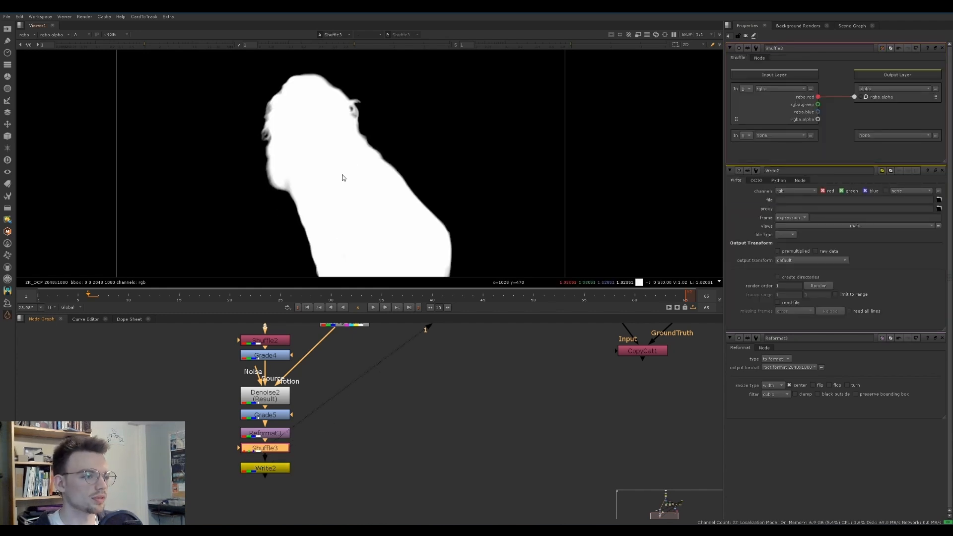
left_click(265, 433)
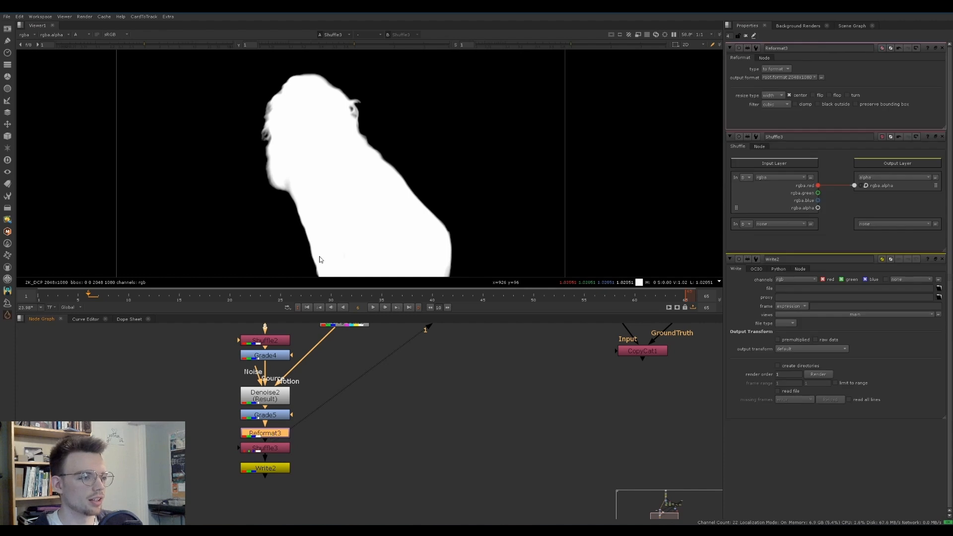
scroll(351, 213, "down", 2)
scroll(351, 212, "up", 1)
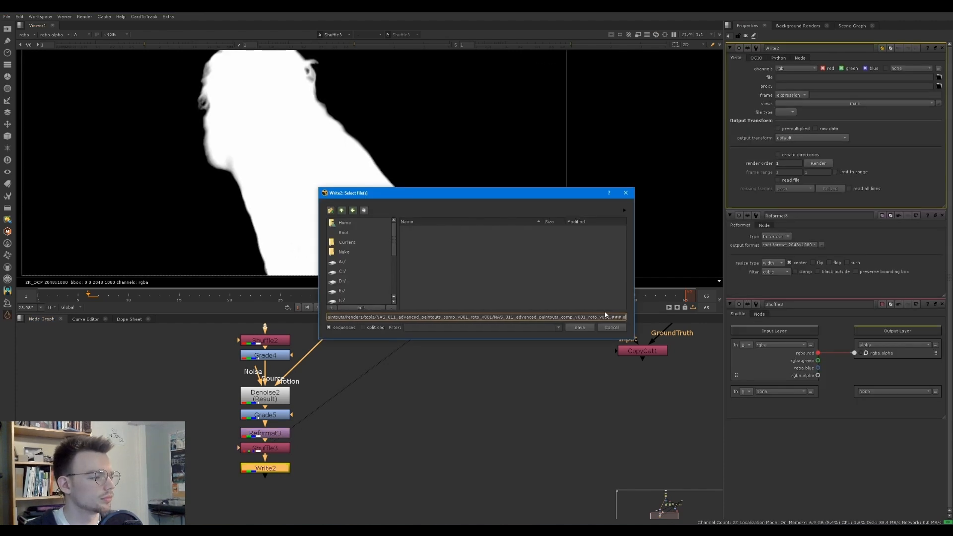
type("xr")
key("Return")
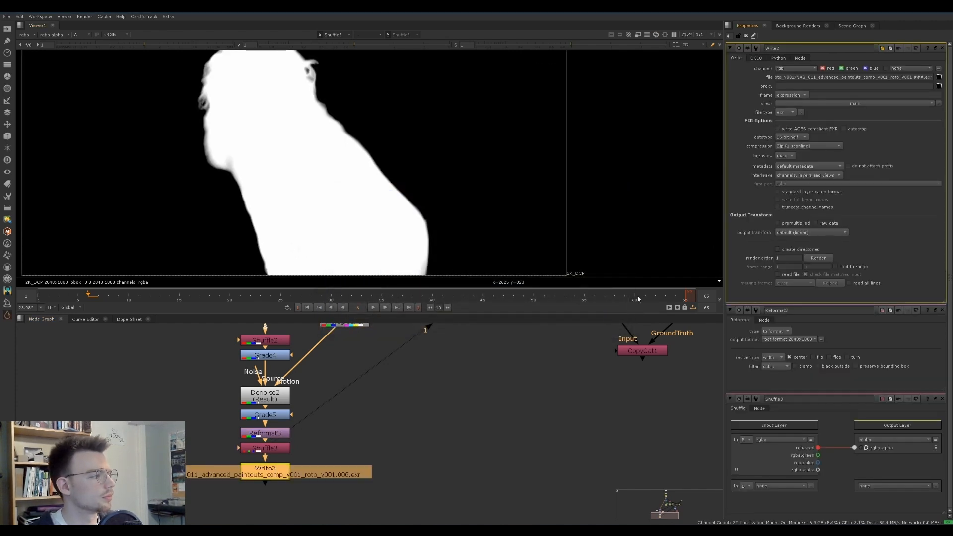
Enable directory creation on the Write node, set its channels to alpha, and render frames 1-65
left_click(792, 69)
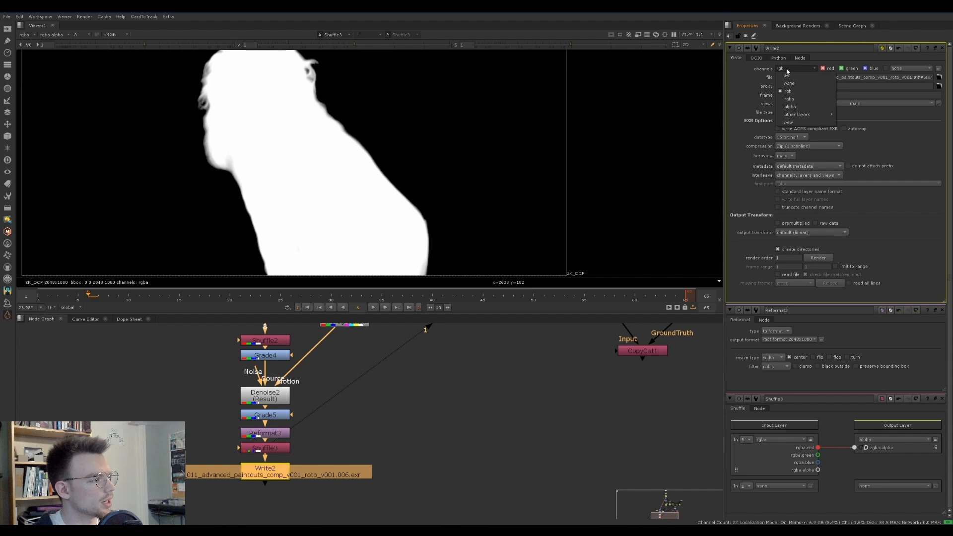
left_click(792, 108)
left_click(819, 259)
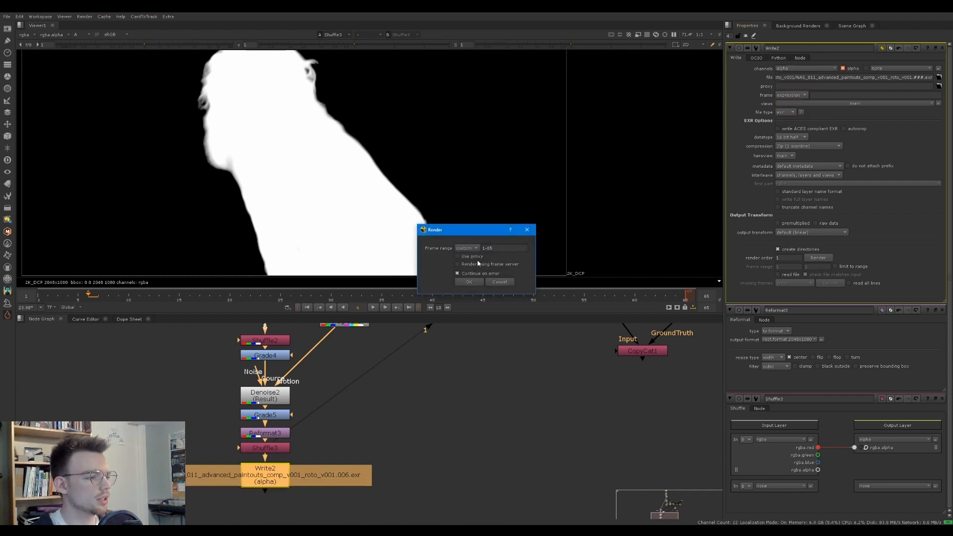
left_click(469, 283)
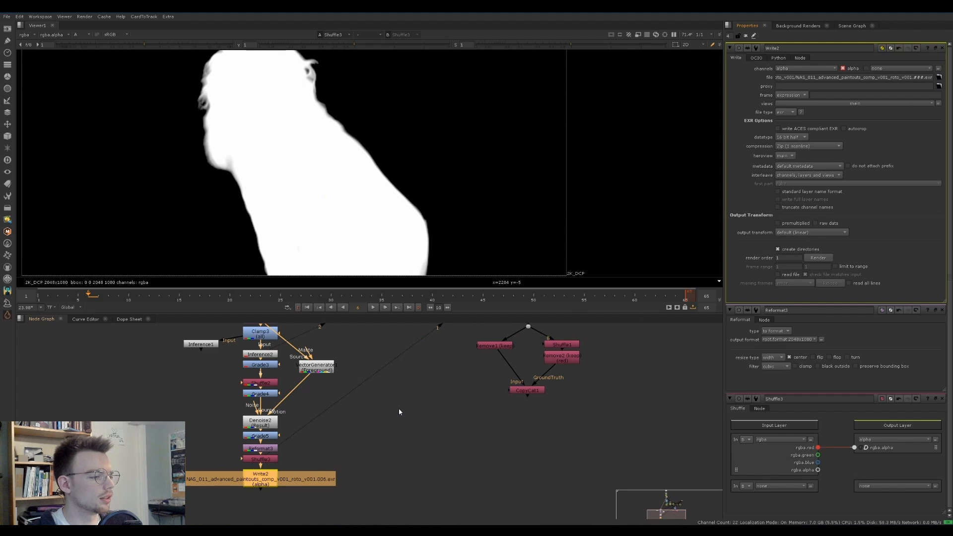
Read the rendered roto EXR sequence into the node graph, view it, and start playback
left_click(370, 423)
key("r")
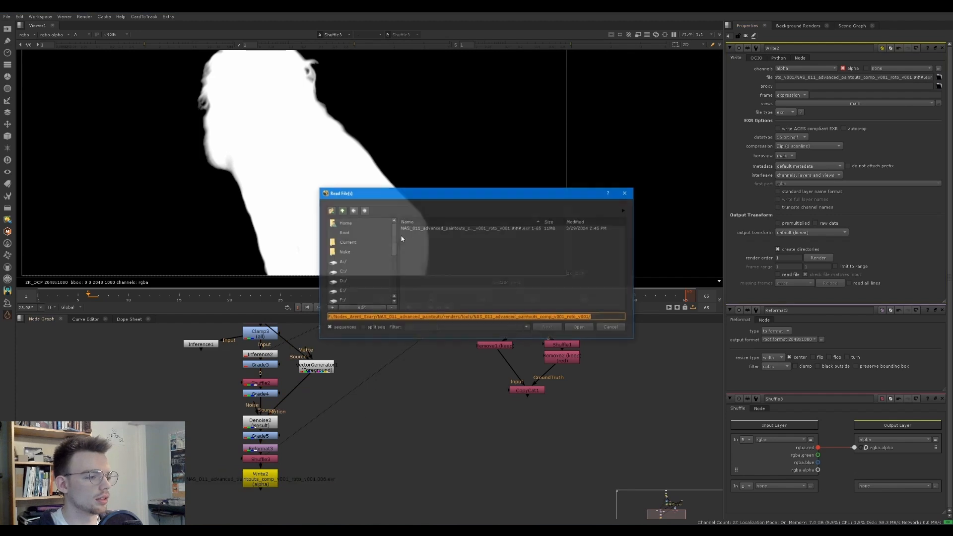
double_click(423, 230)
key("1")
key("l")
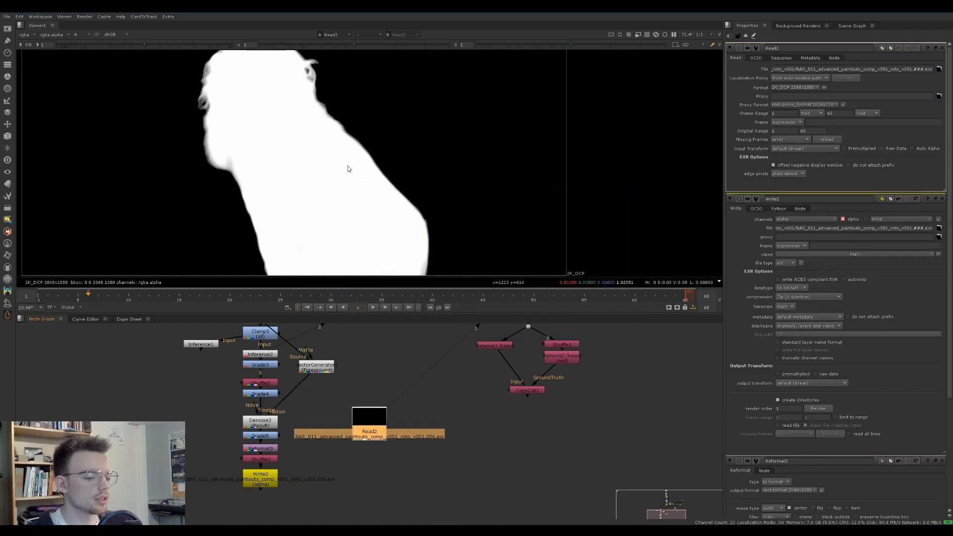
Stop the framed matte playback and add a Copy node whose A input takes alpha from the rendered roto's Read node
key("f")
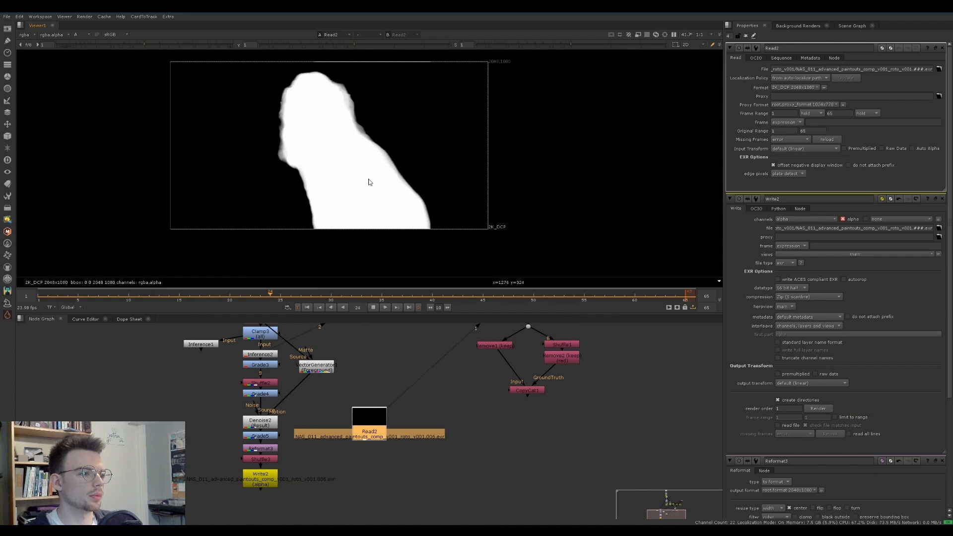
key("k")
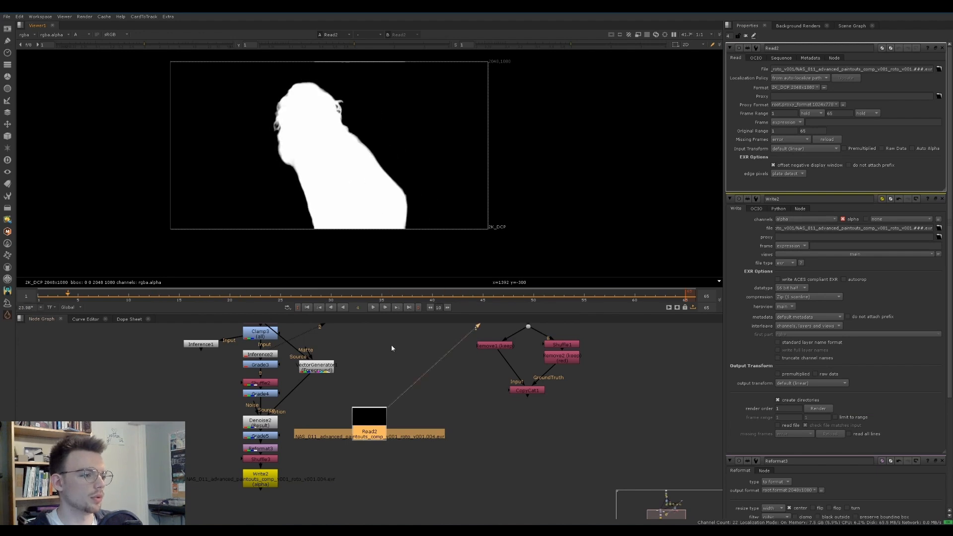
left_click_drag(376, 425, 411, 401)
left_click(371, 434)
key("k")
middle_click_drag(367, 417, 365, 454)
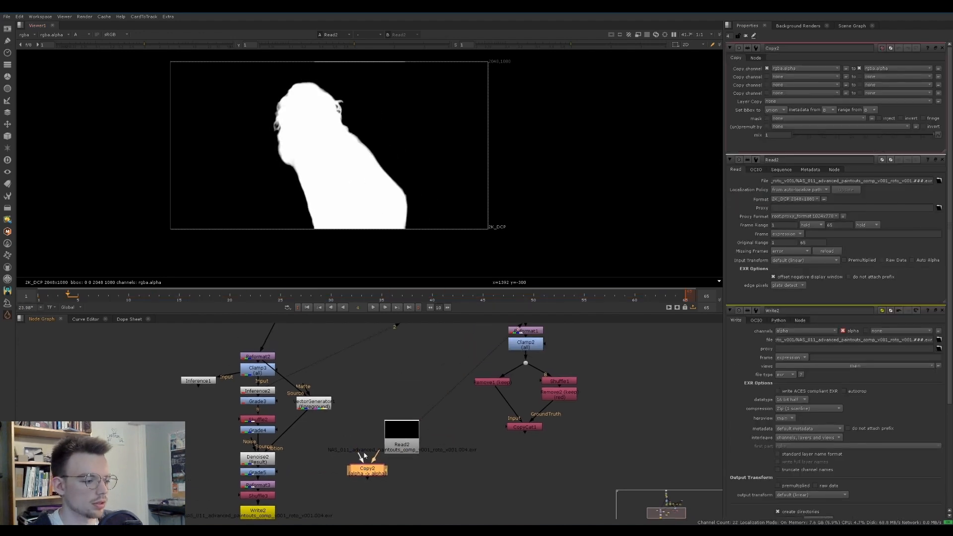
left_click_drag(360, 456, 379, 439)
middle_click_drag(379, 439, 374, 452)
Connect the Copy node's B input to the original plate and view its output in RGB
scroll(373, 453, "down", 2)
left_click_drag(372, 462, 355, 351)
middle_click_drag(382, 519, 369, 434)
left_click_drag(355, 473, 353, 472)
key("1")
key("a")
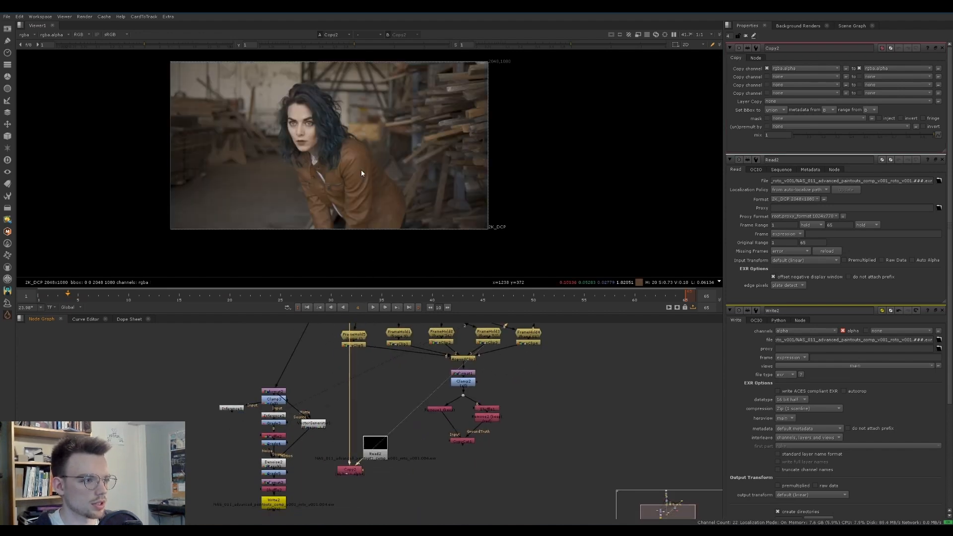
Show the copied alpha as a red matte overlay on the plate and play it back to check the roto edges
scroll(353, 171, "up", 2)
key("m")
key("l")
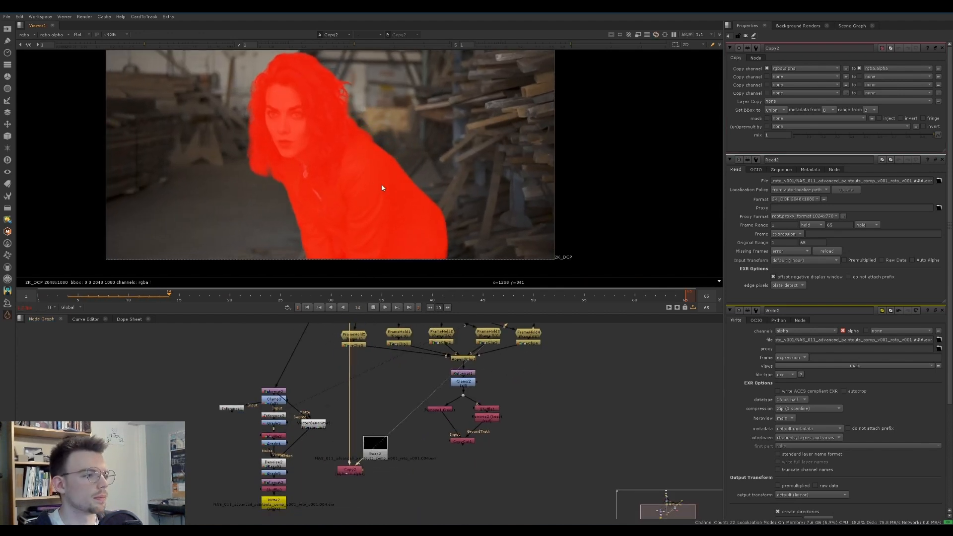
scroll(383, 183, "down", 1)
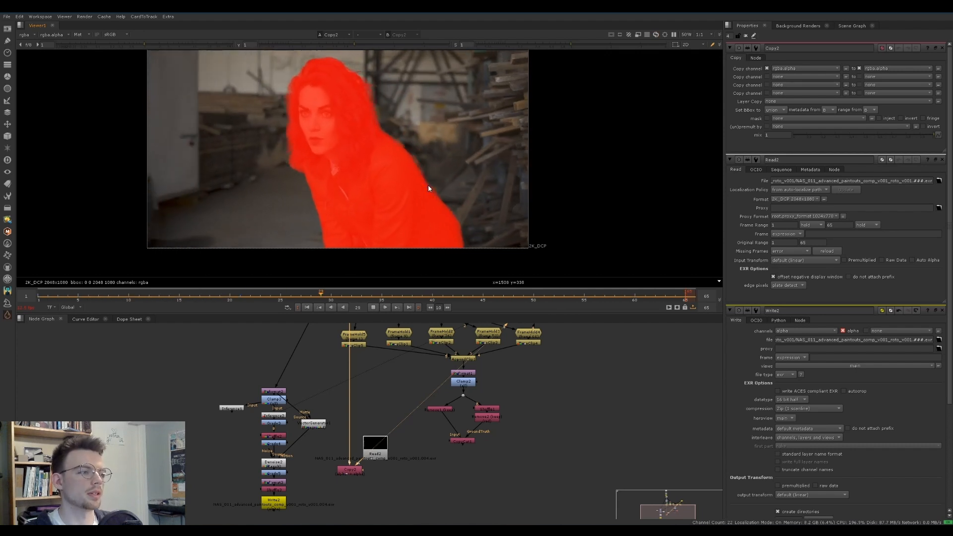
middle_click_drag(484, 196, 492, 217)
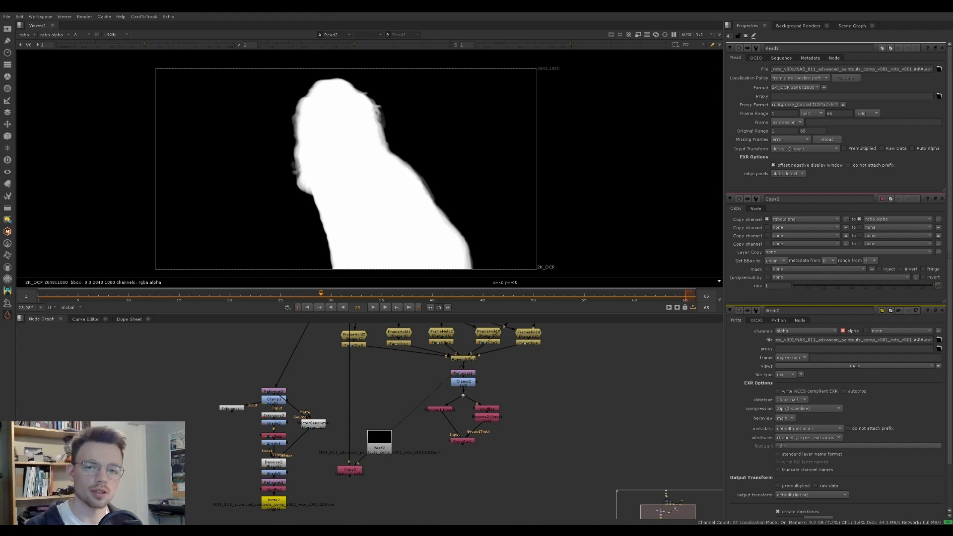
Move the roto's Read node and the Copy node down, clear of the roto and CopyCat setup
scroll(369, 406, "down", 2)
middle_click_drag(369, 406, 336, 446)
middle_click_drag(281, 362, 337, 357)
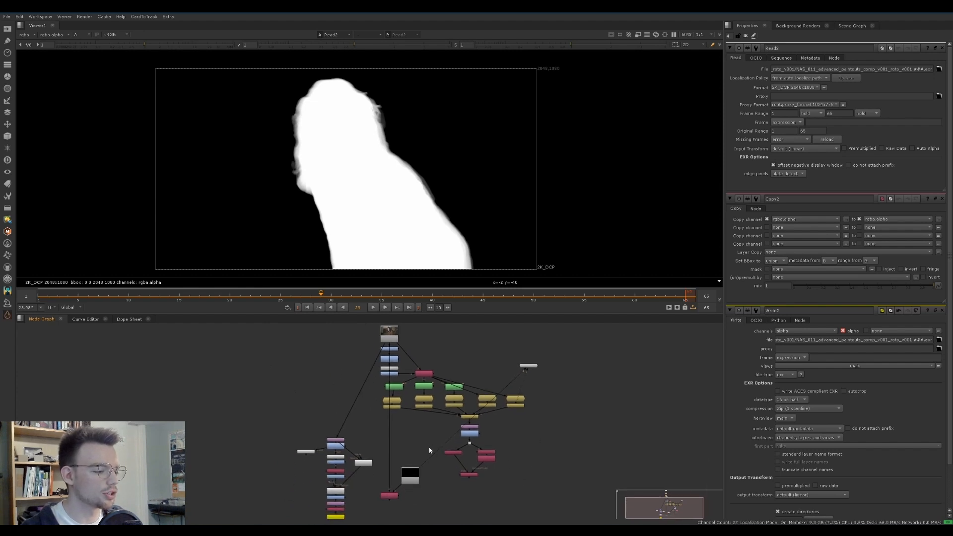
left_click_drag(433, 446, 430, 495)
middle_click_drag(420, 462, 419, 444)
scroll(419, 444, "down", 1)
left_click_drag(423, 471, 444, 491)
Add a Backdrop around all the plate, CopyCat and roto-processing nodes and open its properties
left_click_drag(308, 508, 388, 408)
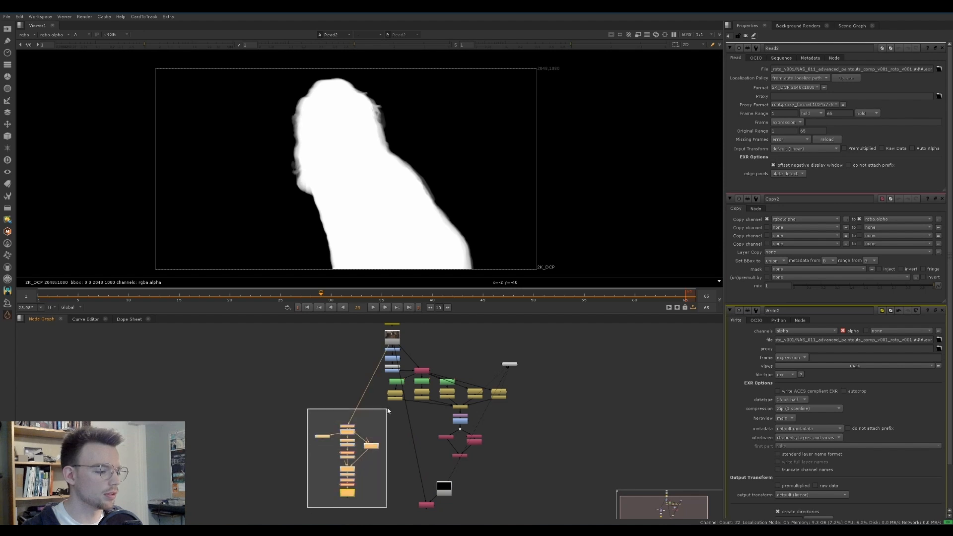
scroll(499, 454, "down", 2)
left_click_drag(540, 462, 352, 319)
left_click_drag(467, 449, 465, 412)
key("Tab")
type("back")
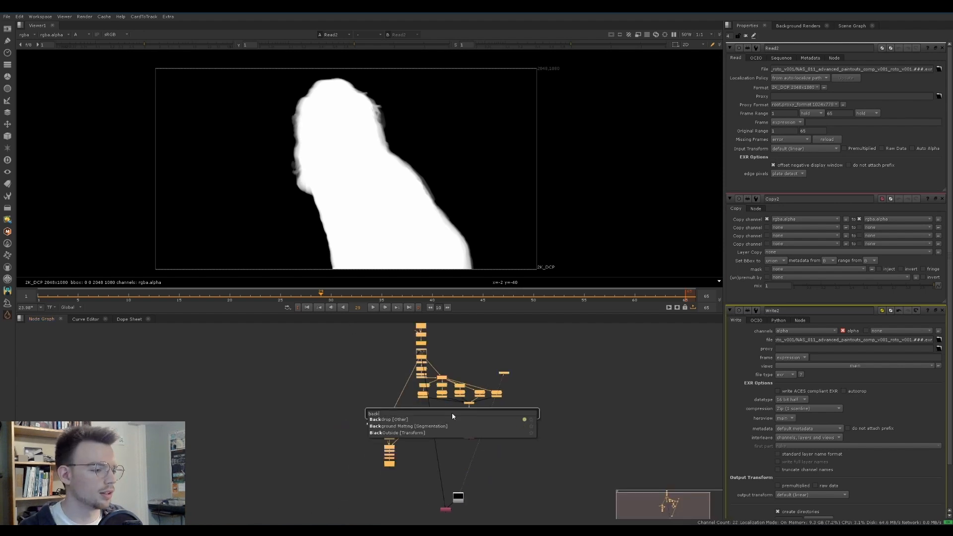
key("Return")
middle_click_drag(478, 348, 472, 396)
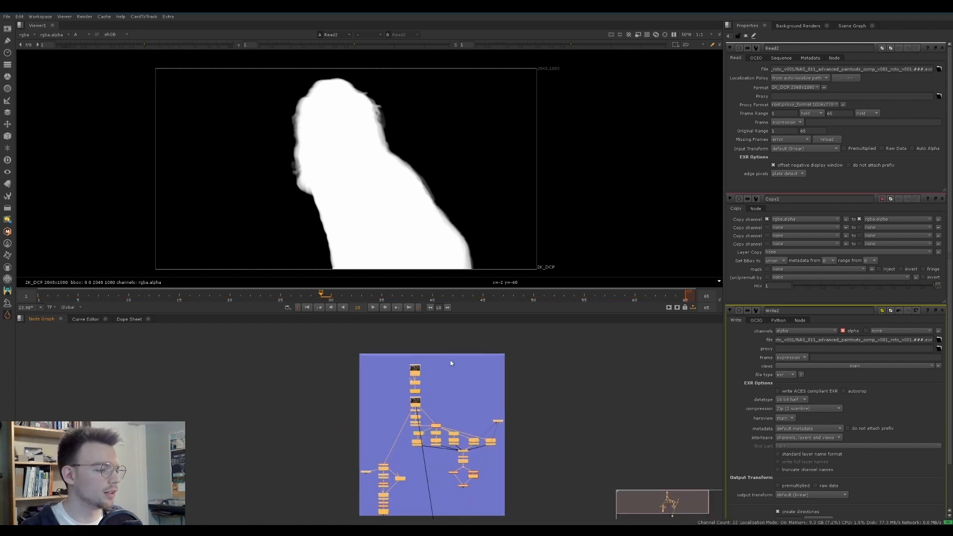
double_click(448, 354)
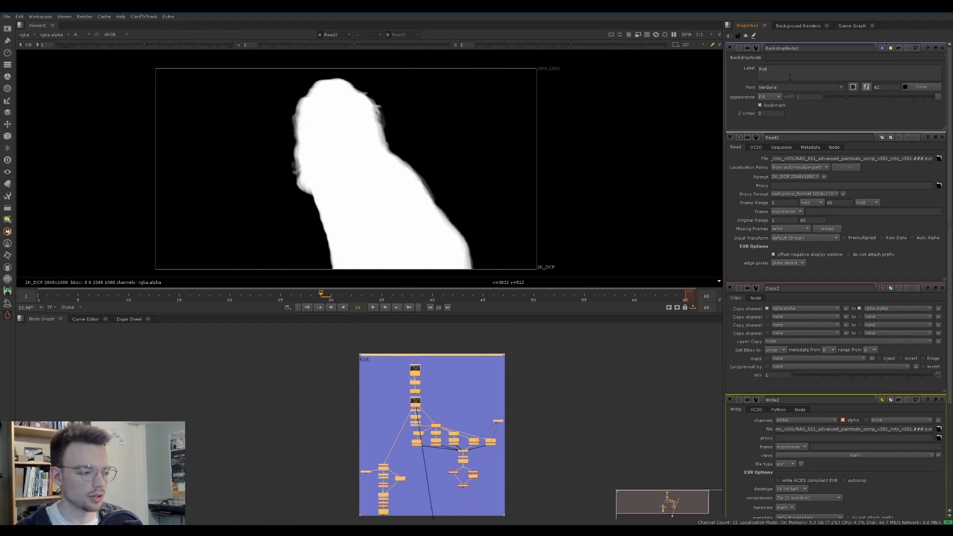